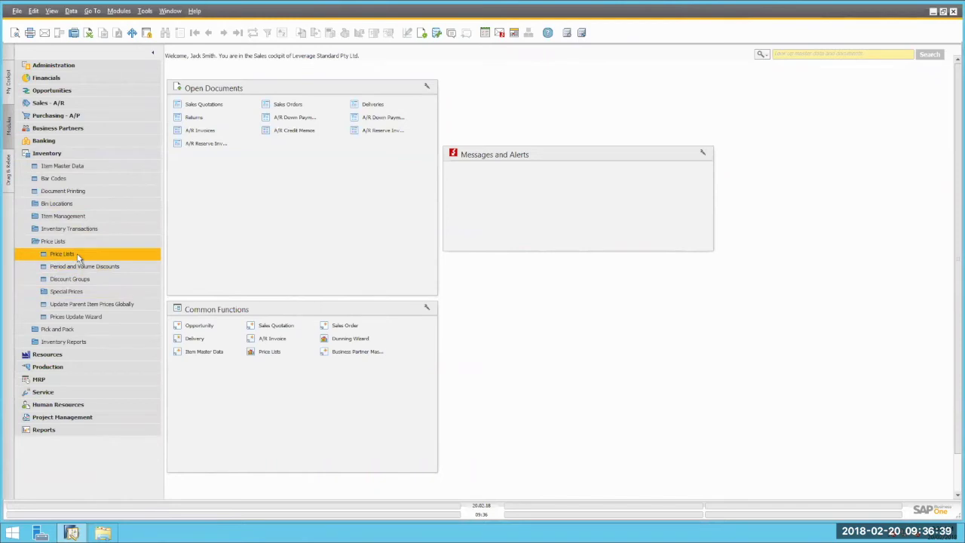
Open the price lists overview and review the Purchase, Retail and wholesale lists, including the Standard Wholesale default factor
click(78, 257)
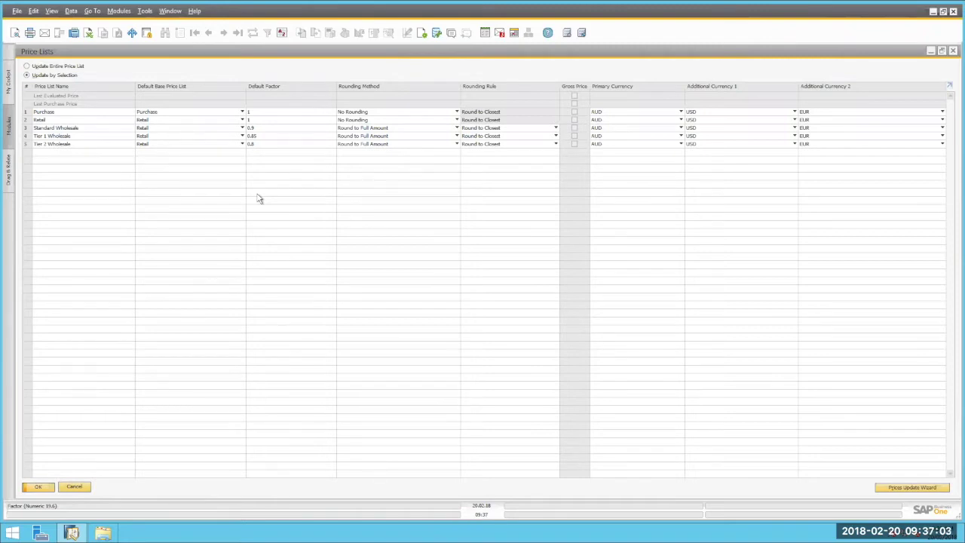
click(26, 113)
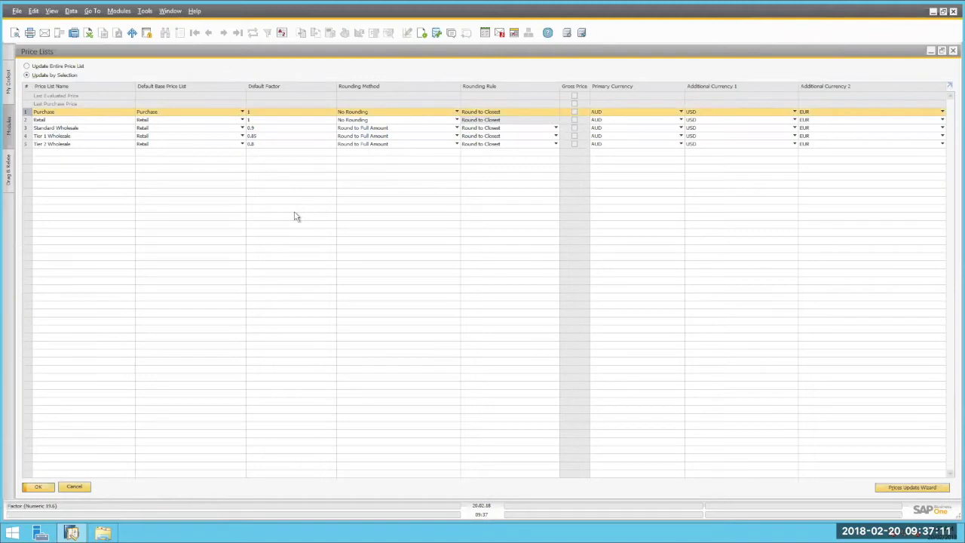
click(28, 121)
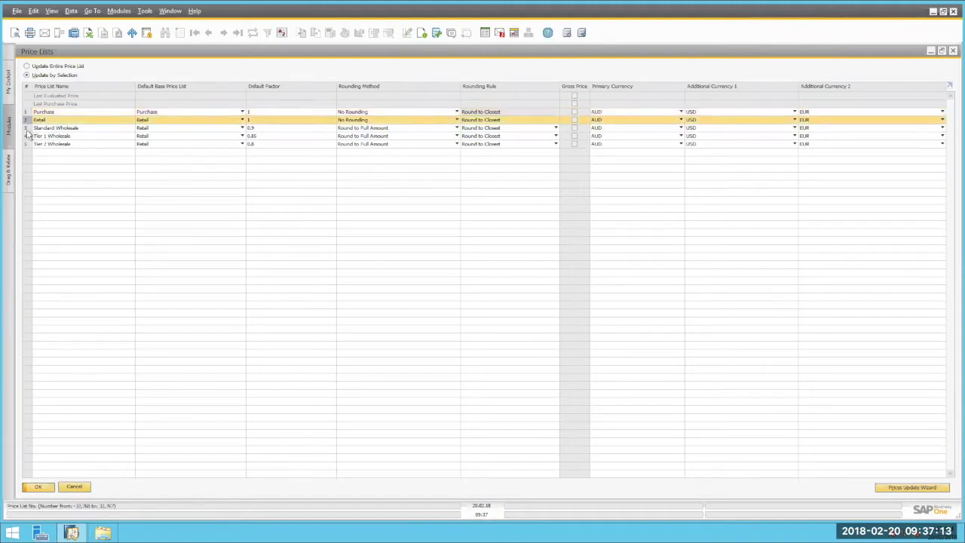
click(27, 128)
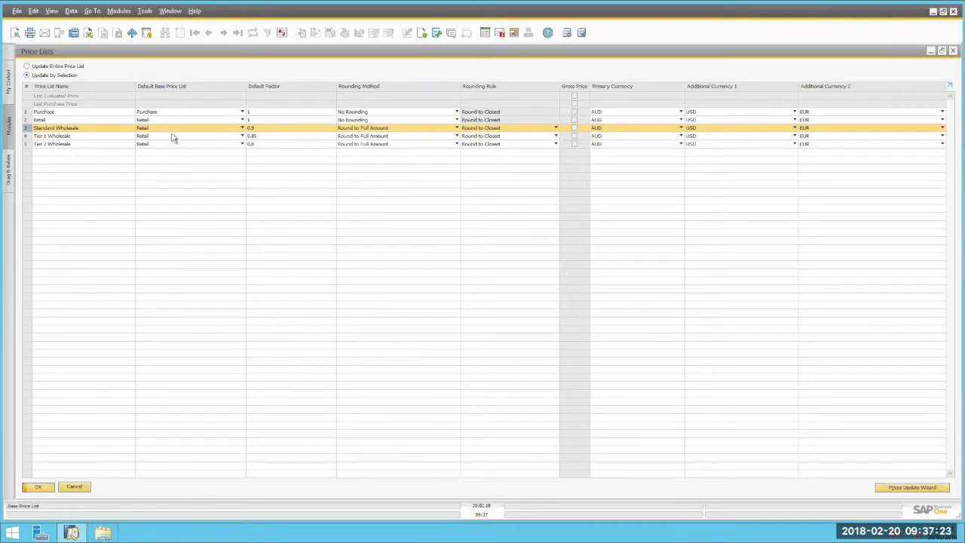
click(65, 122)
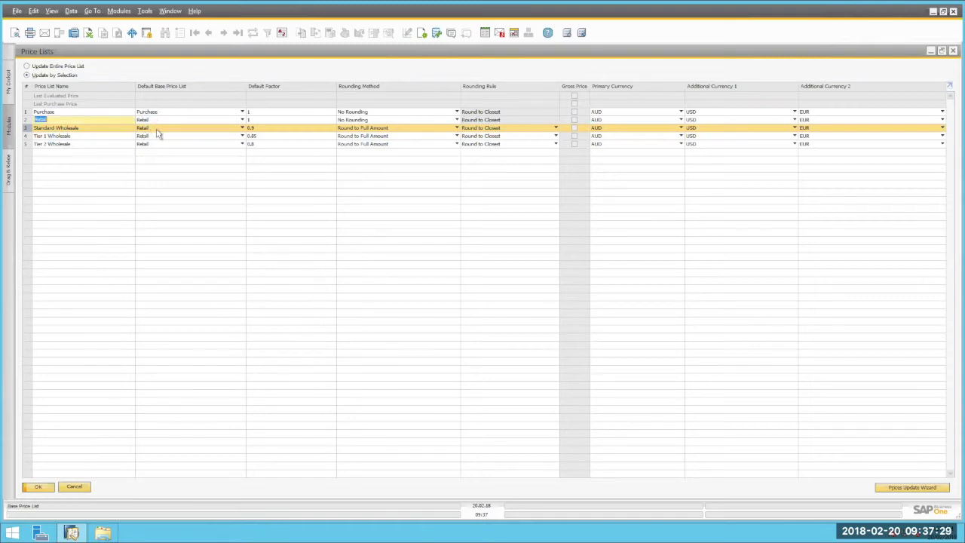
click(87, 129)
click(83, 137)
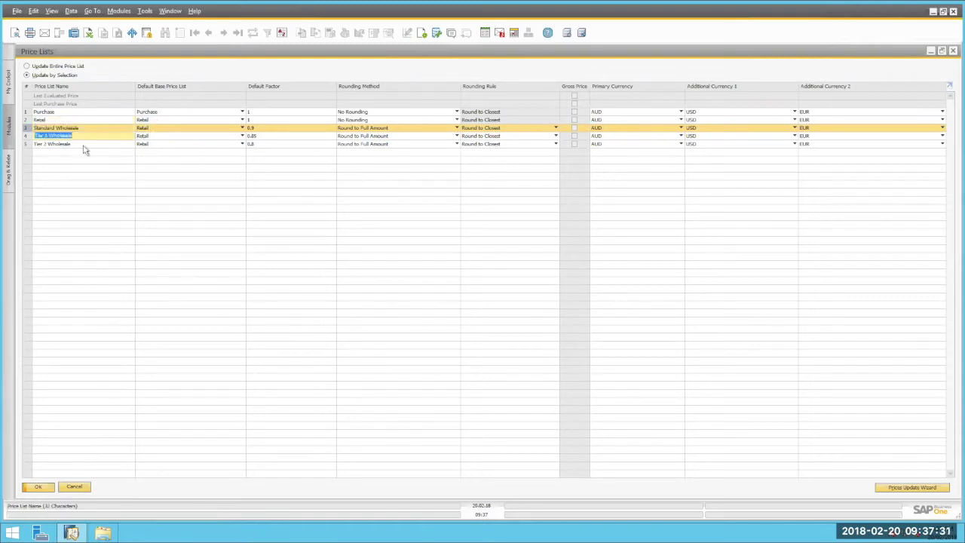
click(269, 129)
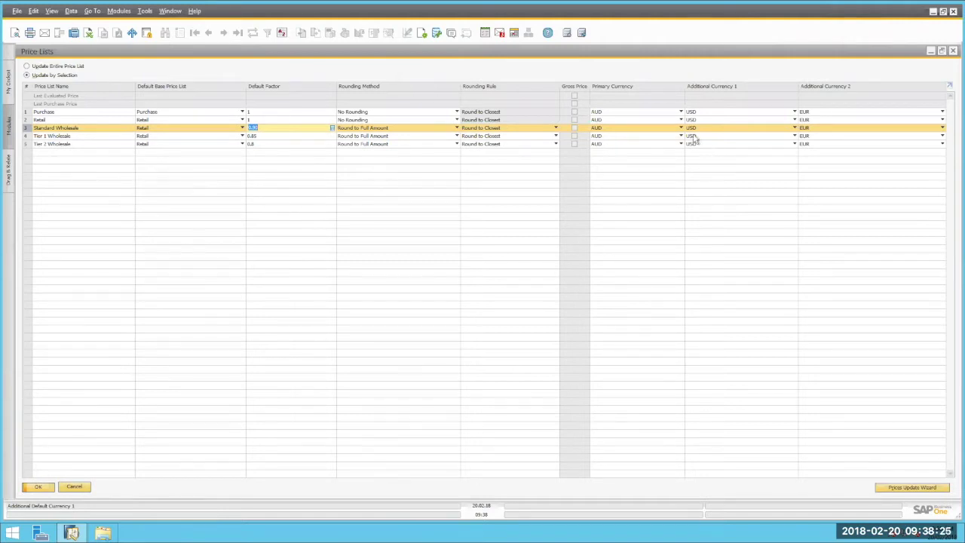
View the item prices in the Retail price list using the default selection criteria, and close the price list windows
click(25, 121)
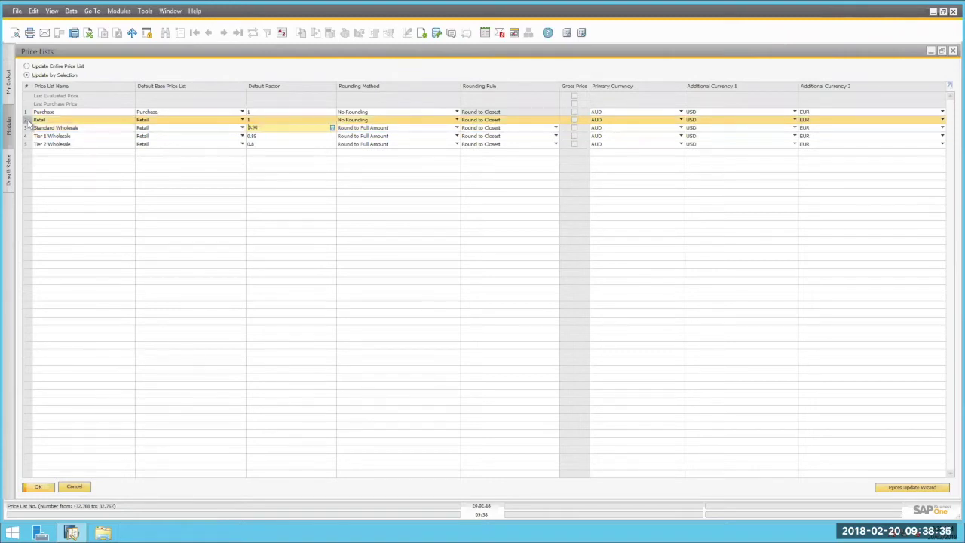
double_click(28, 123)
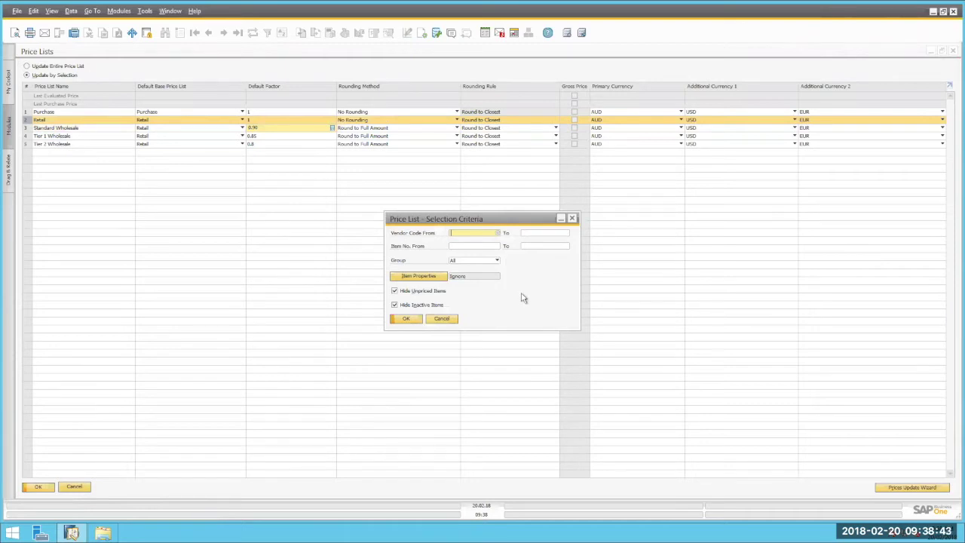
click(404, 318)
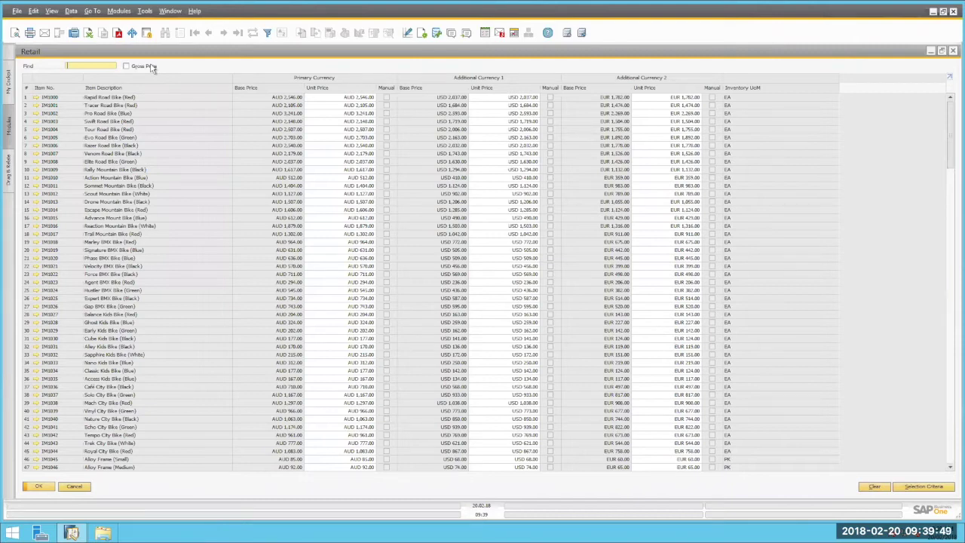
click(75, 487)
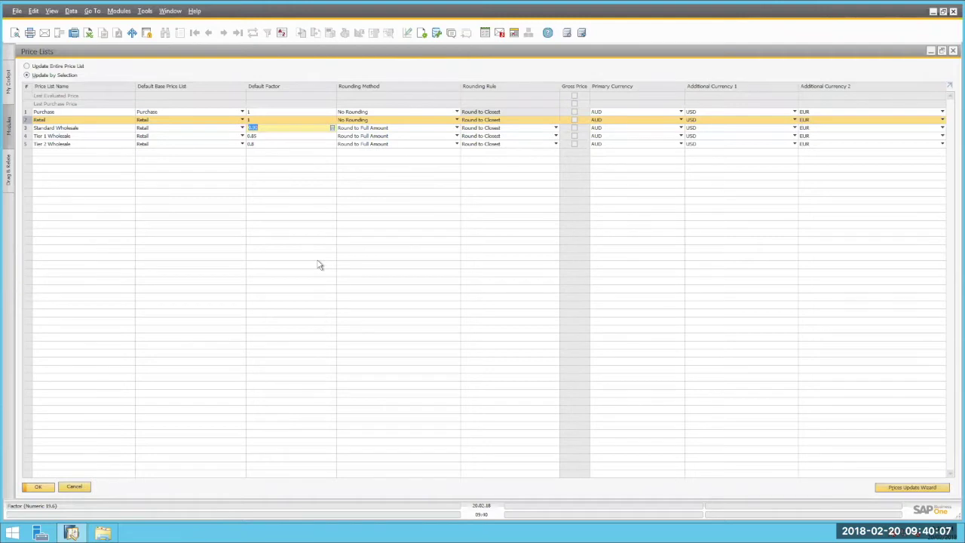
click(75, 486)
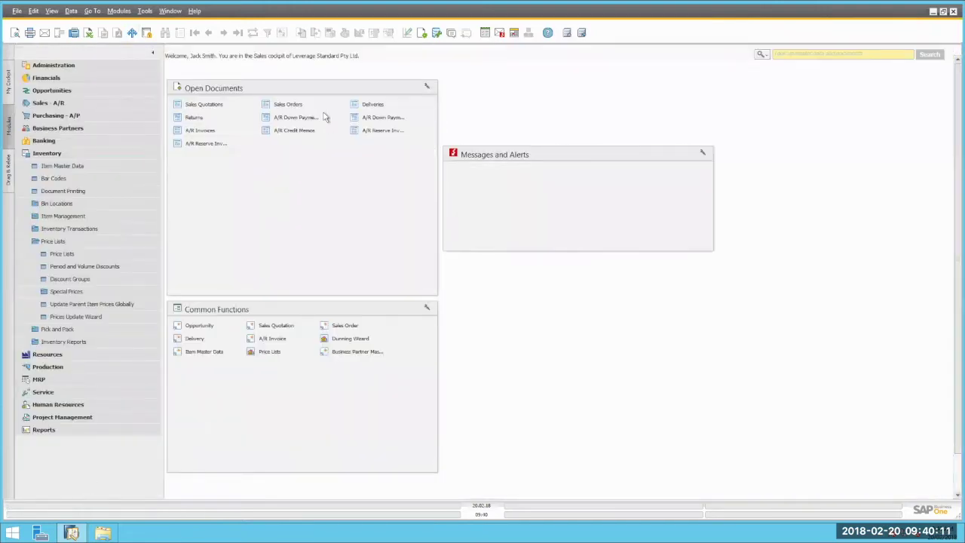
Find the customer Bluezoom Technologies Ltd in the business partner master data and show its payment terms
click(86, 155)
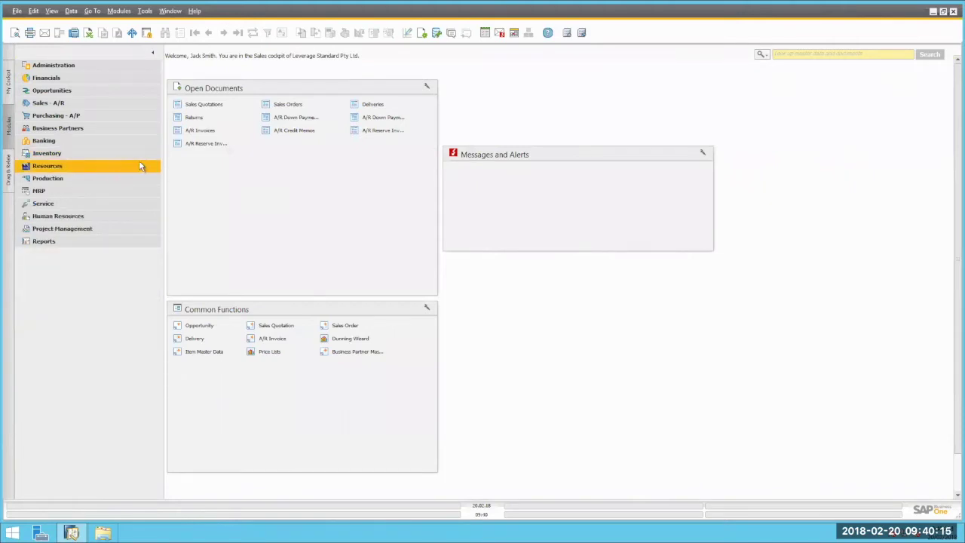
text(Nlue)
text(zoom Technologies Ltd)
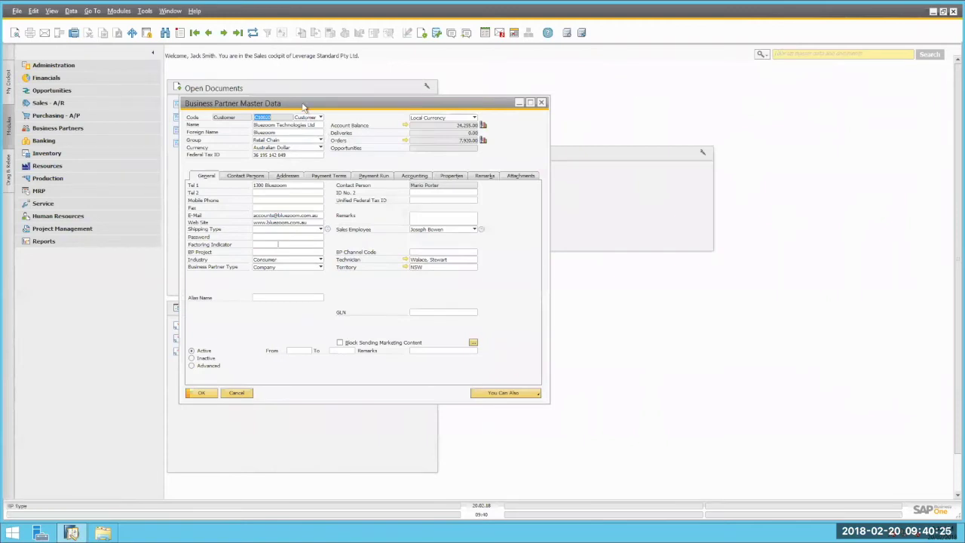
drag(289, 101, 248, 79)
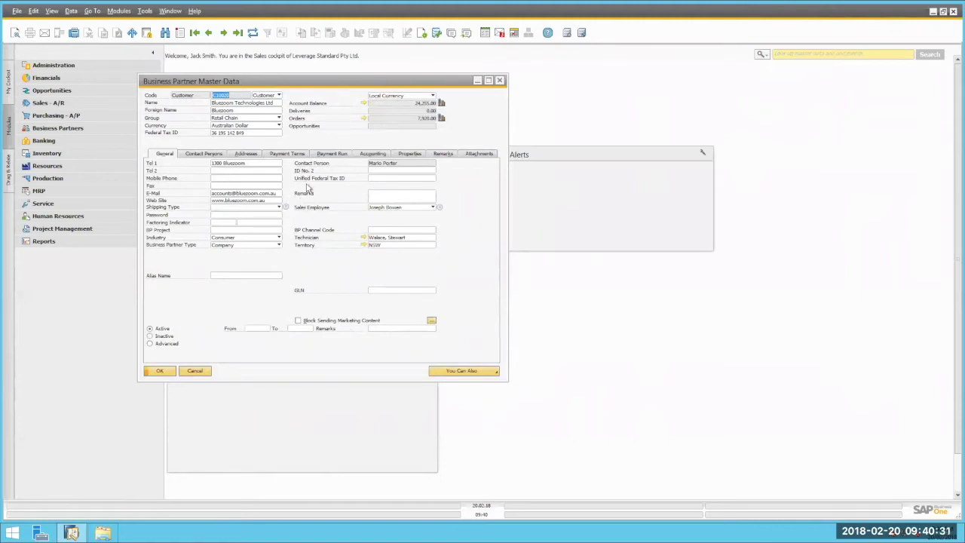
click(291, 155)
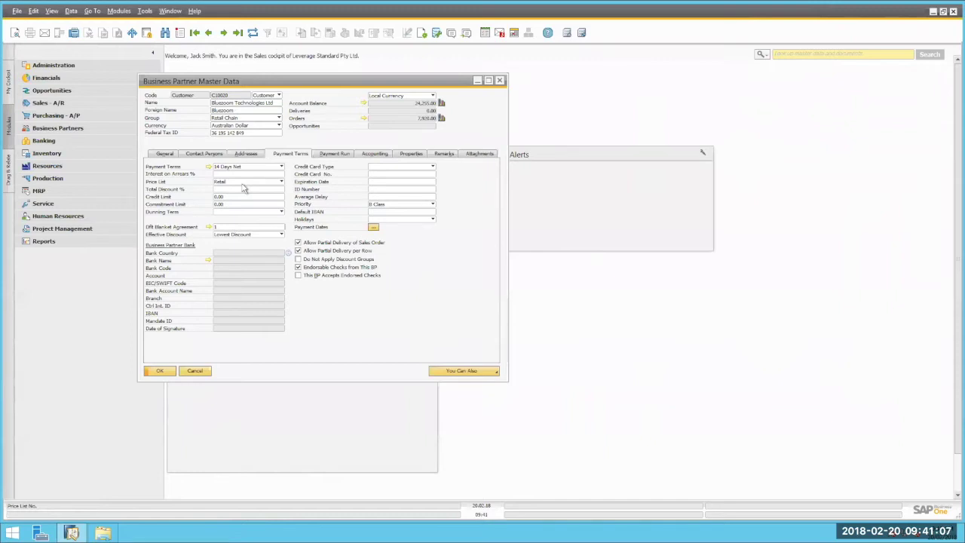
Open the special prices for Bluezoom Technologies Ltd and look through the list of items
right_click(423, 248)
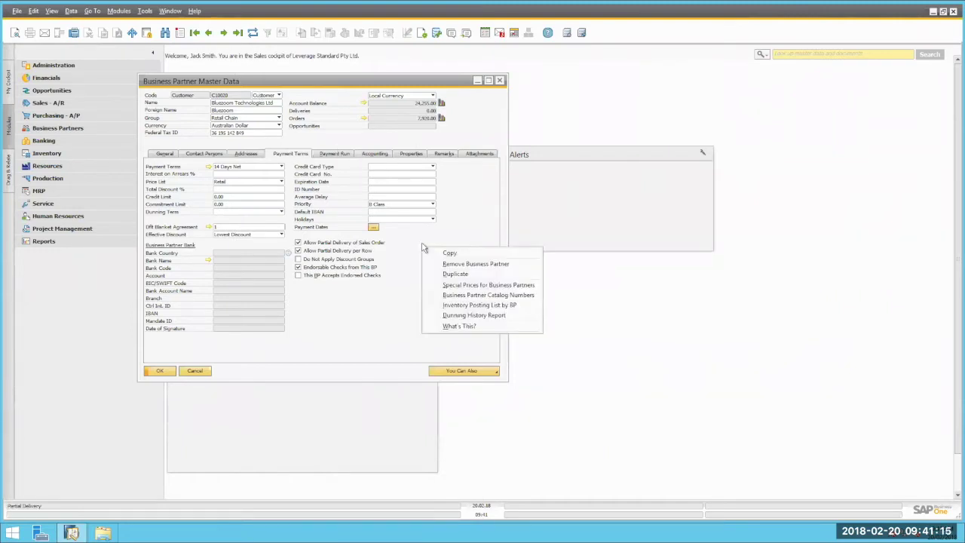
click(481, 285)
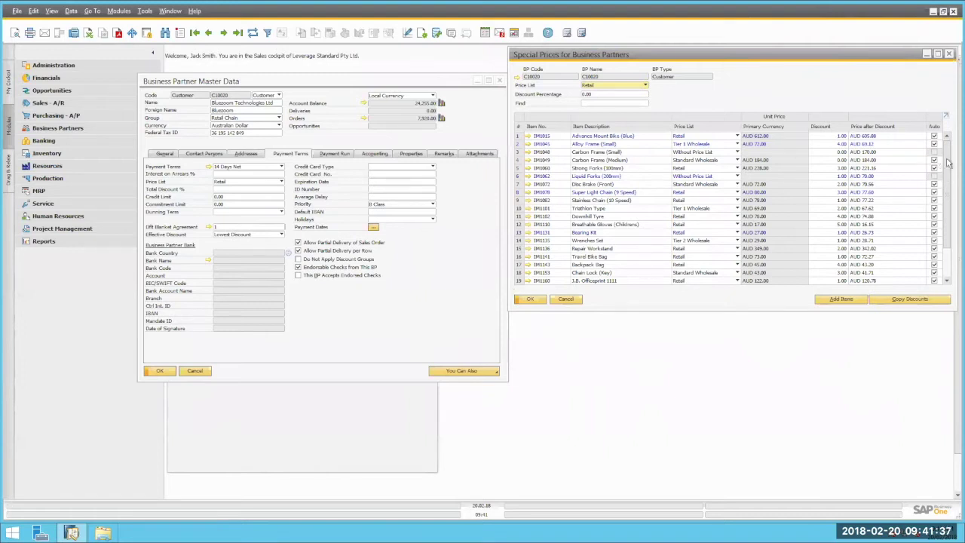
scroll(951, 195, down, 1)
scroll(951, 195, down, 1)
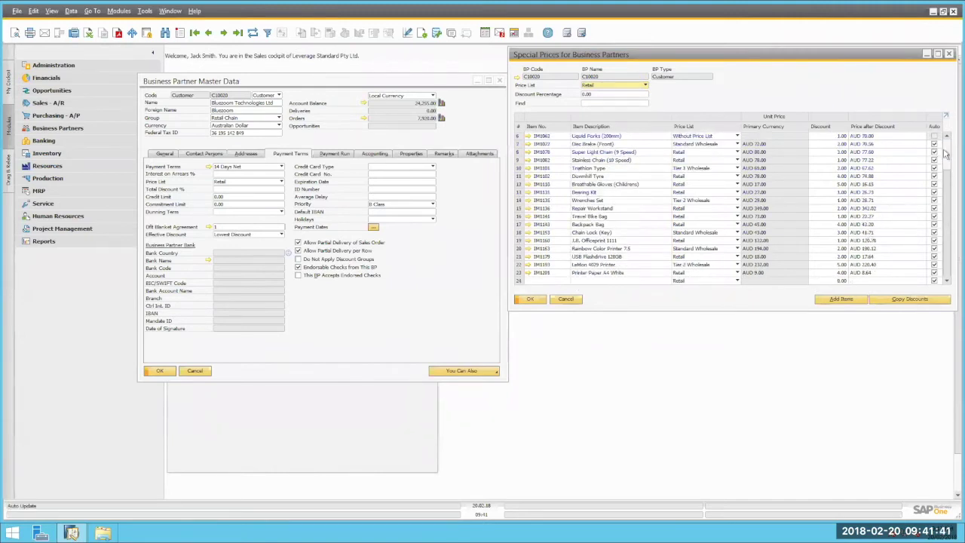
scroll(948, 154, up, 2)
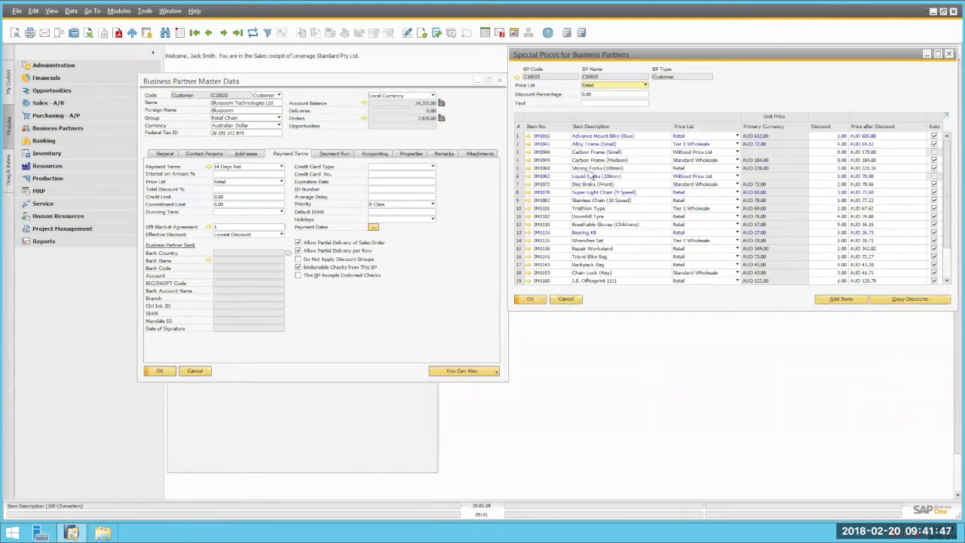
Examine the discount and the price after discount for the Strong Forks item
click(520, 169)
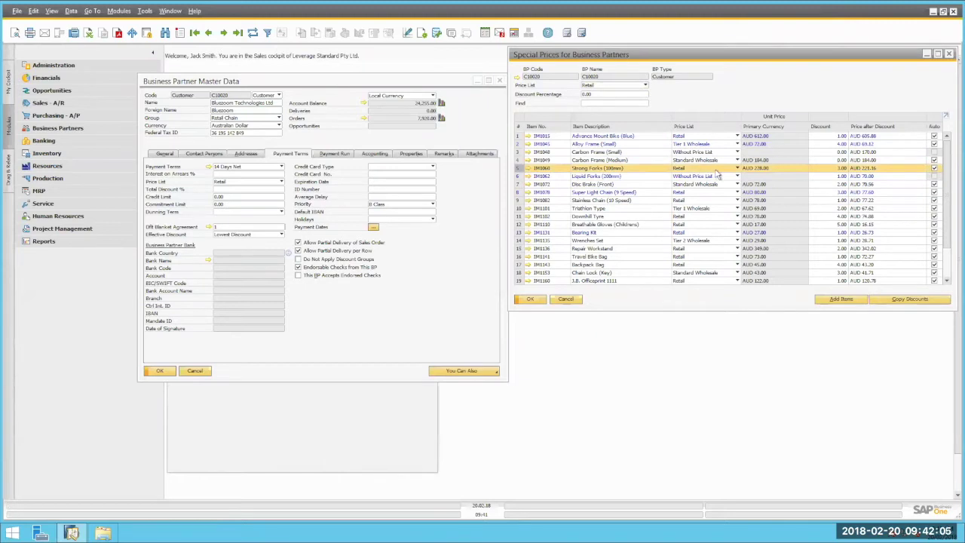
click(842, 169)
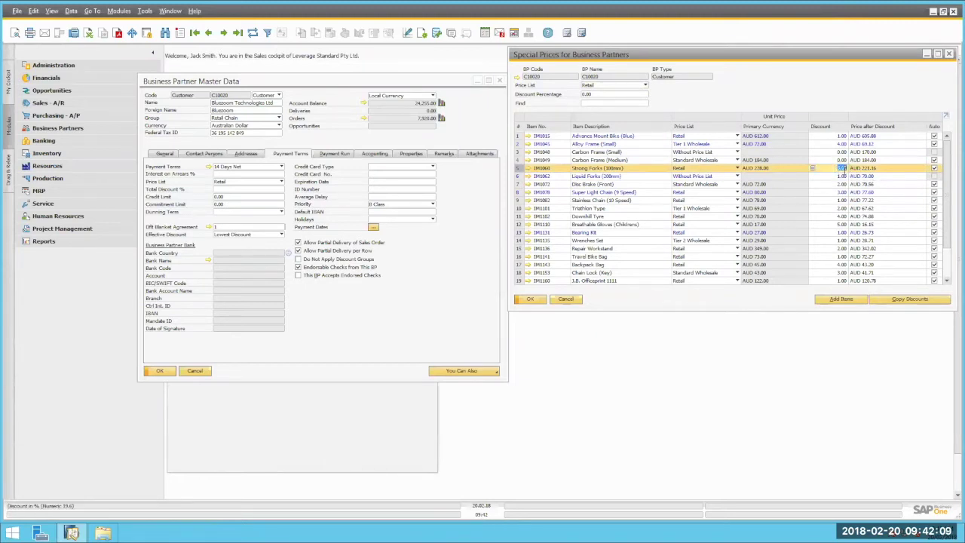
click(889, 167)
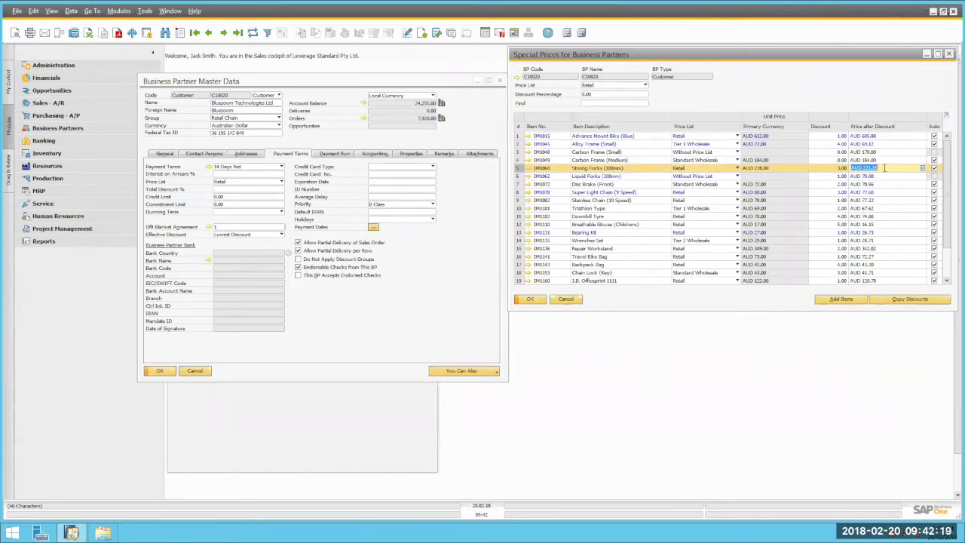
Examine the Carbon Frame (Medium) item's discount and the Carbon Frame (Small) item's price after discount
click(517, 160)
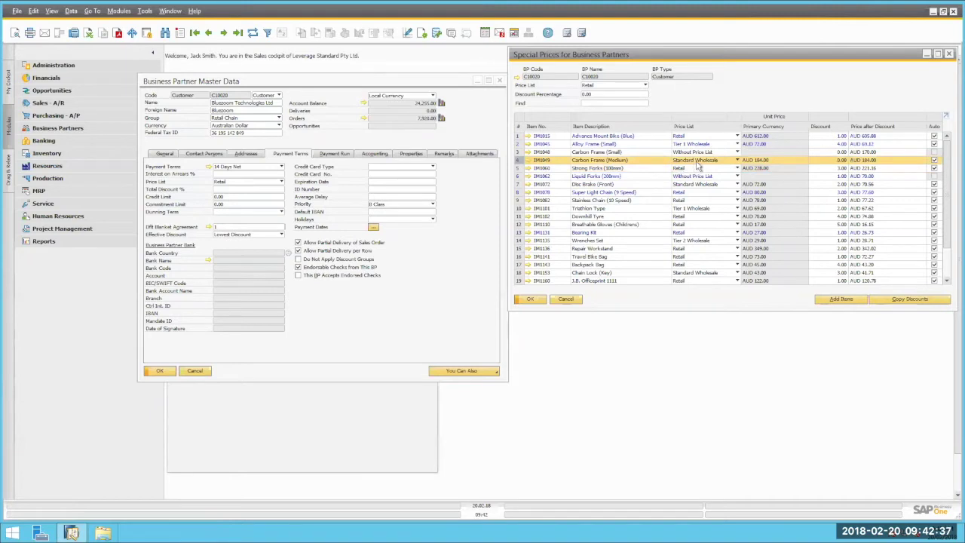
click(837, 161)
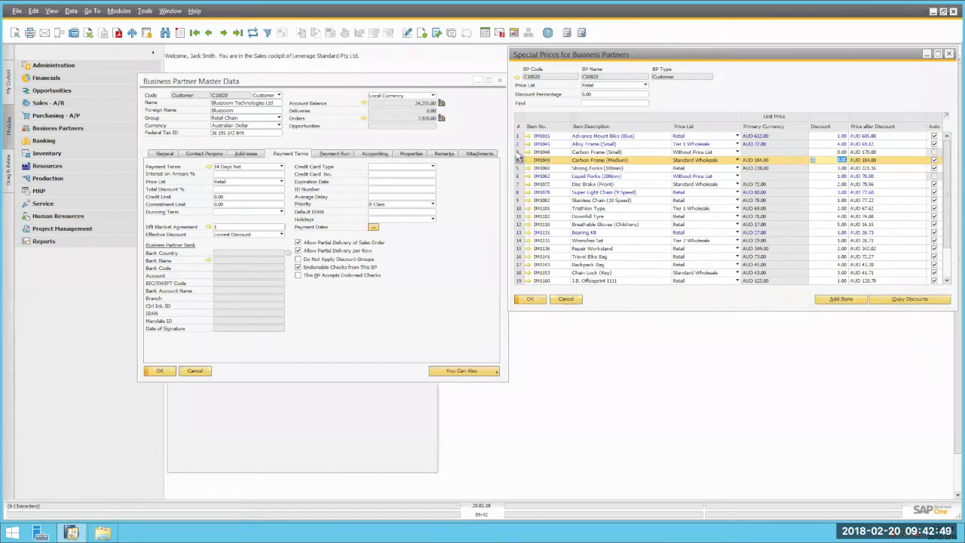
click(542, 153)
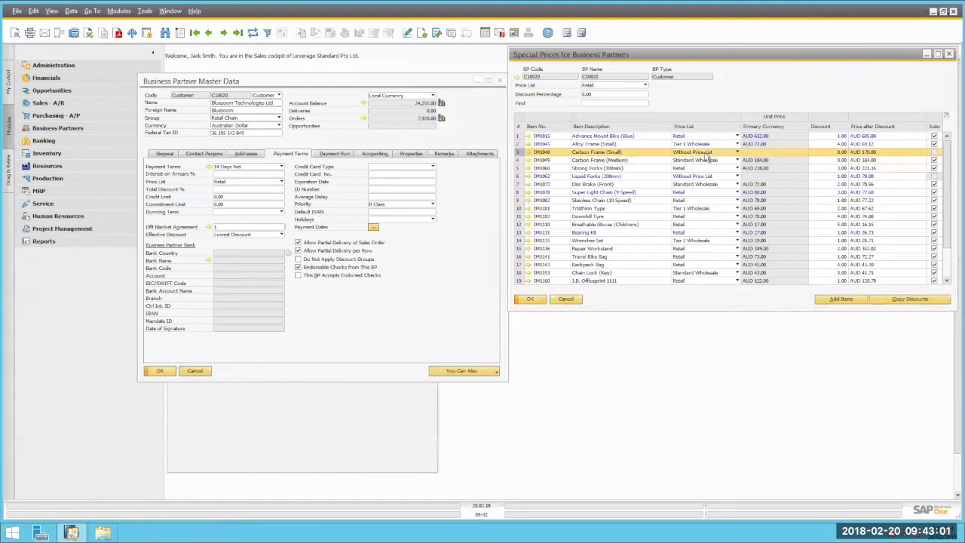
click(878, 151)
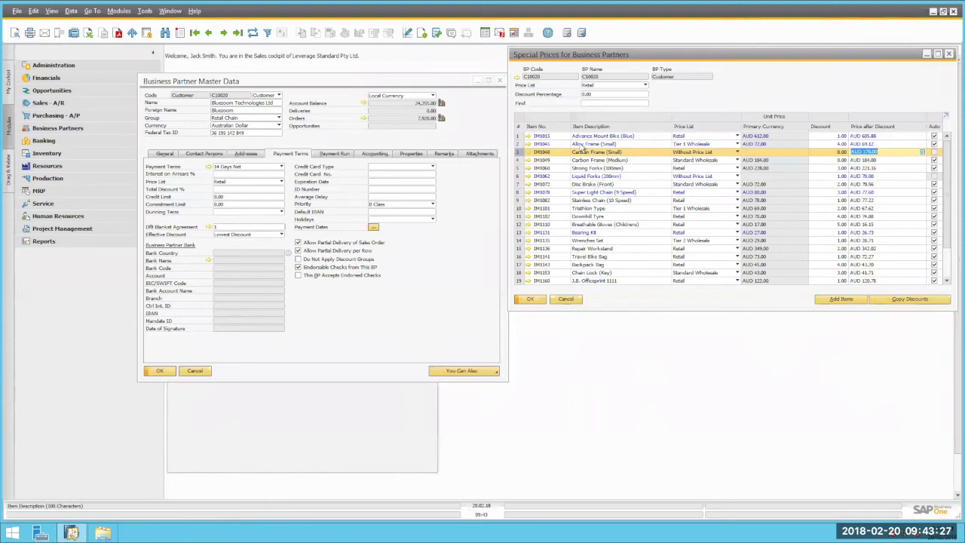
Open the period discounts for Advance Mount Bike (Blue) and examine the February and March 2018 entries
click(519, 136)
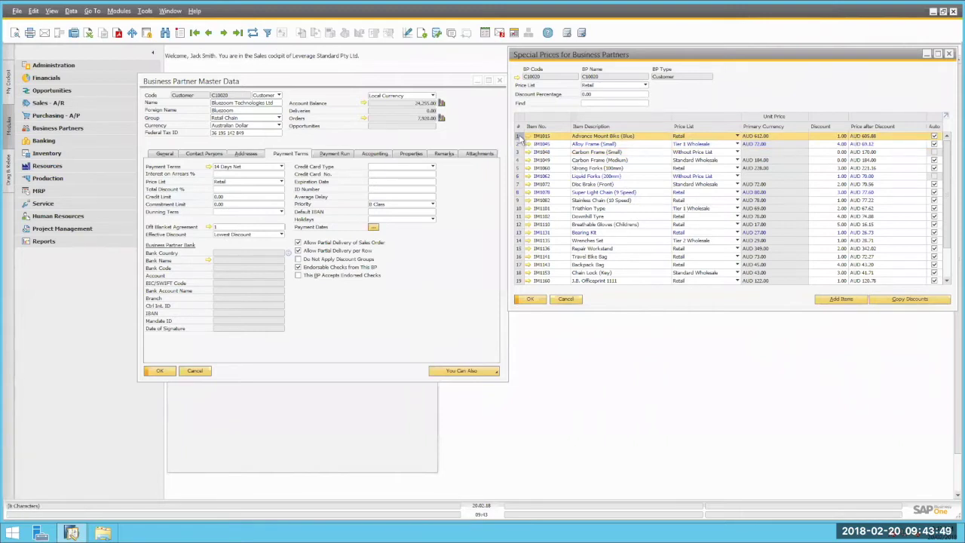
double_click(518, 136)
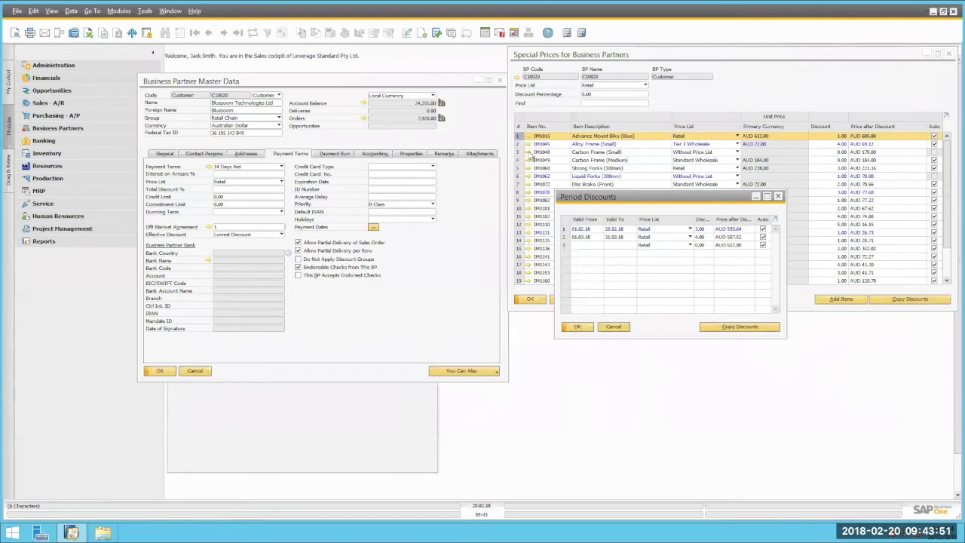
drag(630, 202, 670, 177)
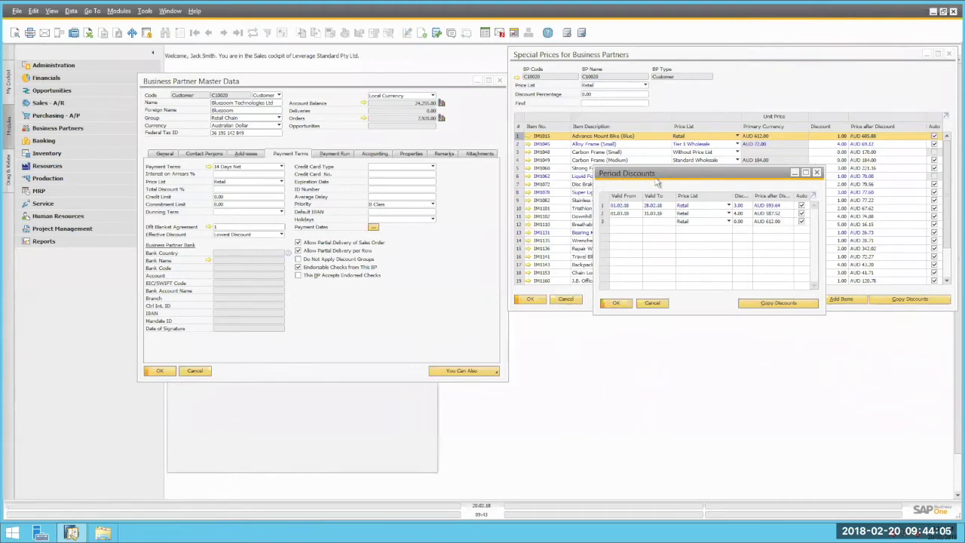
click(619, 208)
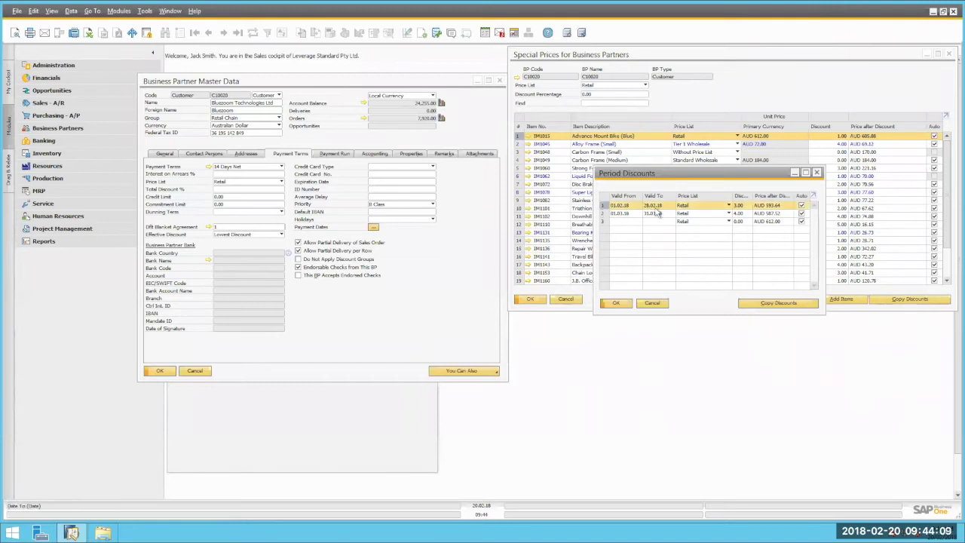
click(744, 206)
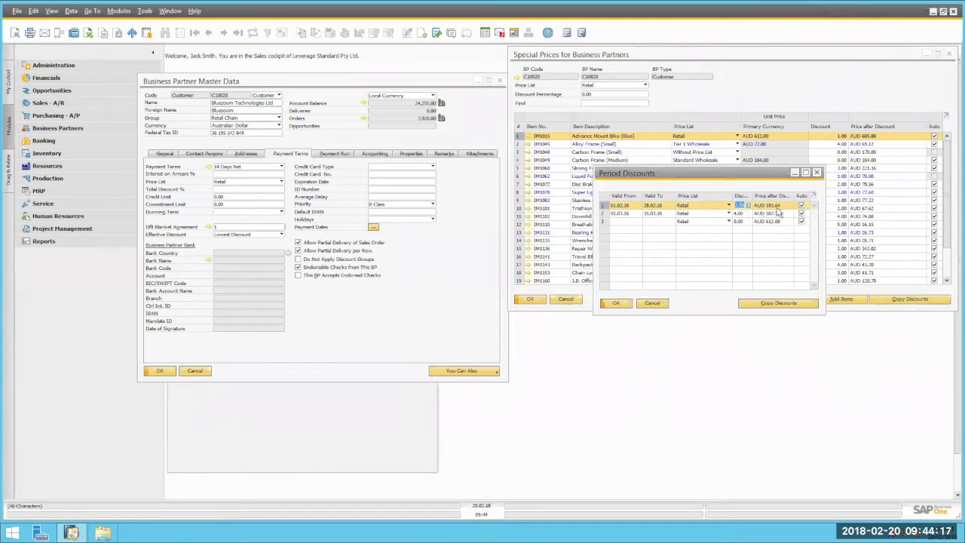
click(612, 214)
click(738, 215)
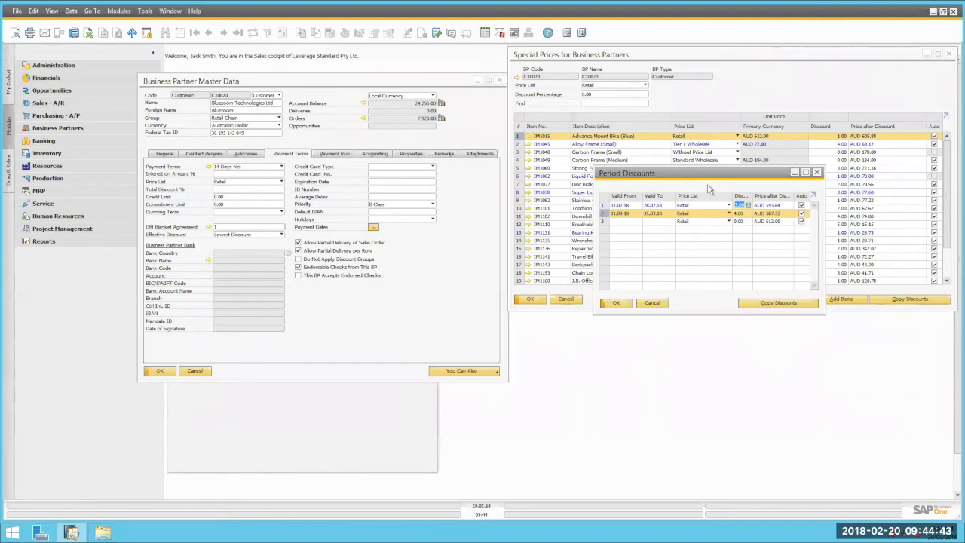
Open the volume discounts for the February 2018 period and move their window clear of the period list
click(603, 205)
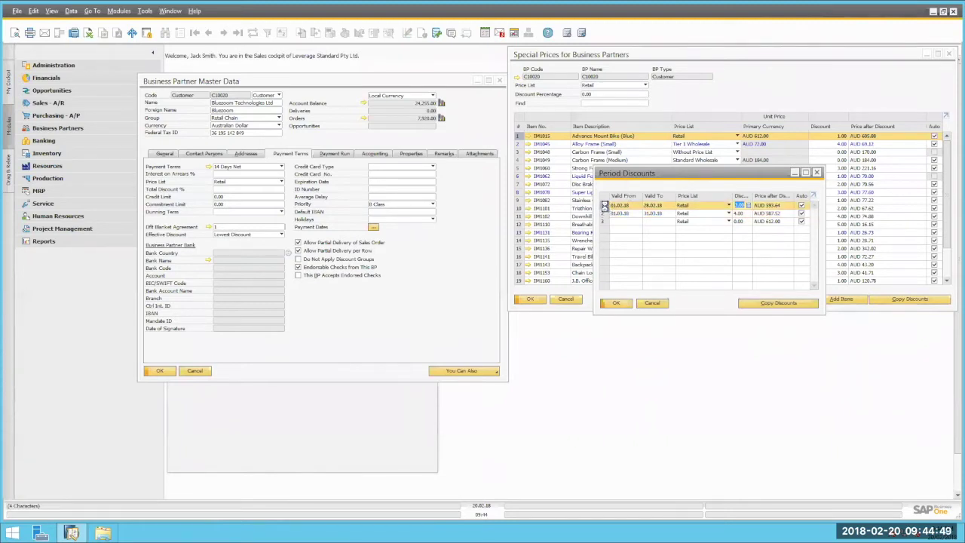
double_click(604, 207)
drag(621, 251, 728, 248)
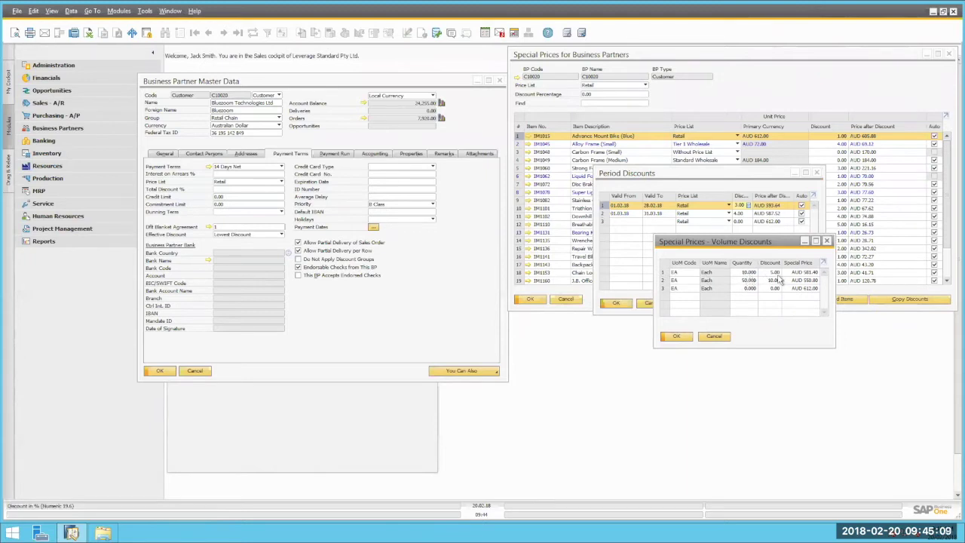
Examine the volume discounts for quantities 10 and 50, and close the volume and period discounts without changes
click(777, 272)
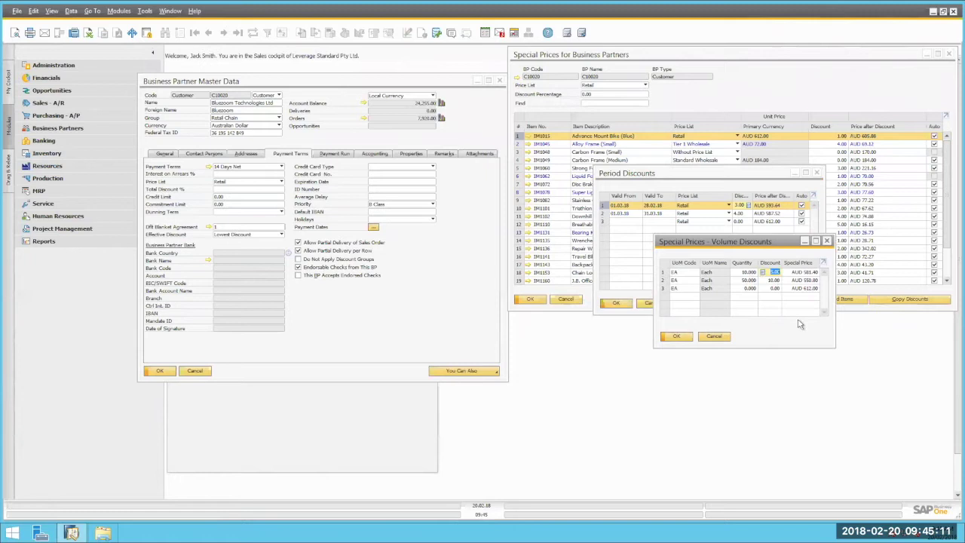
click(750, 280)
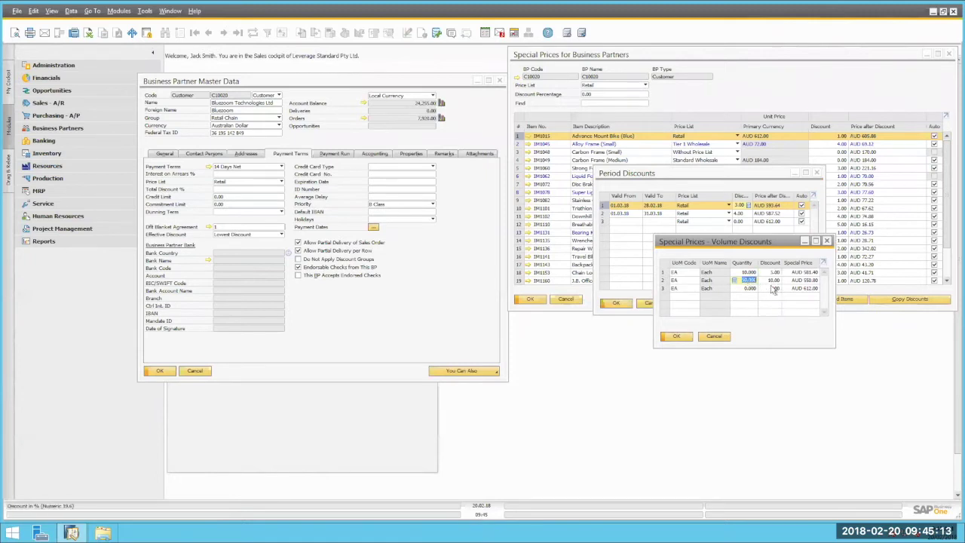
click(774, 282)
click(715, 336)
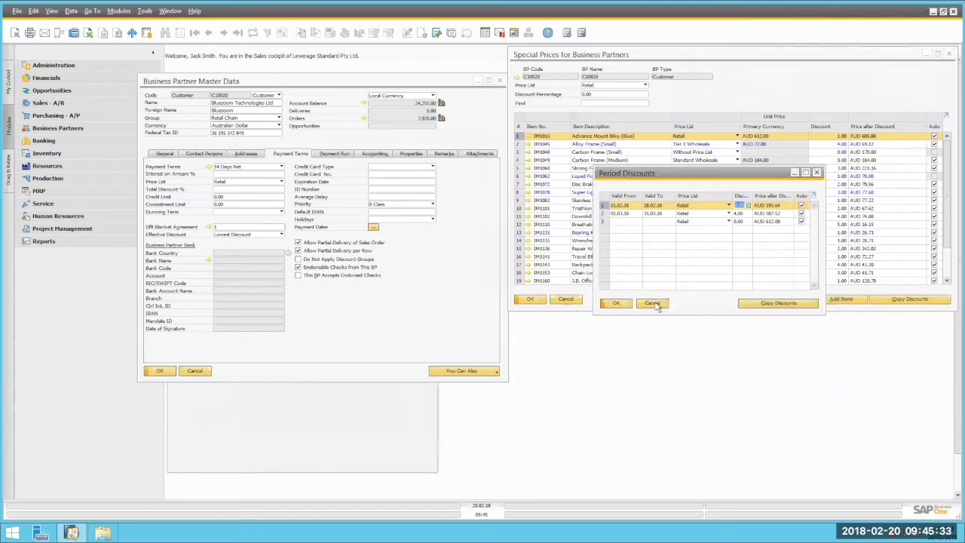
click(653, 303)
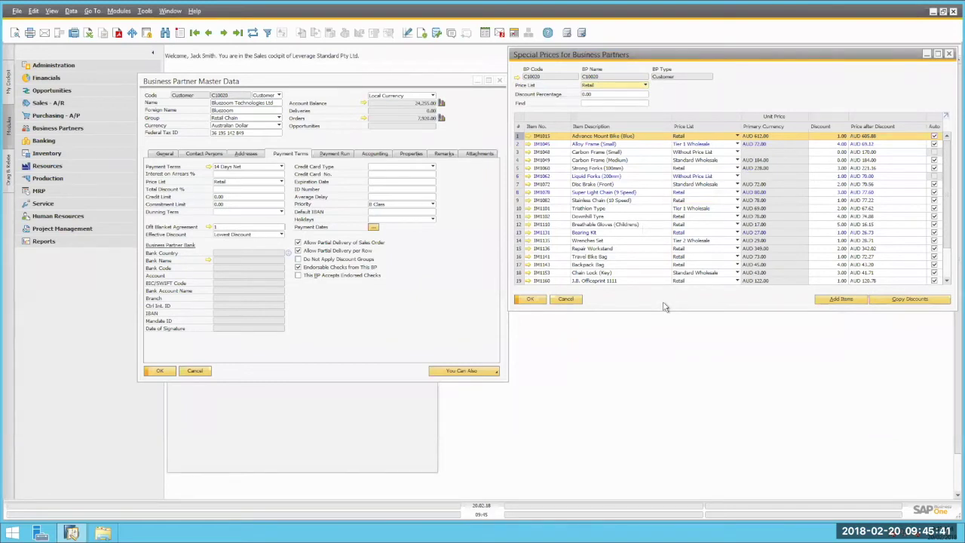
Start a new sales order for Bluezoom Technologies Ltd and highlight Strong Forks (100mm) in the special prices list
click(118, 11)
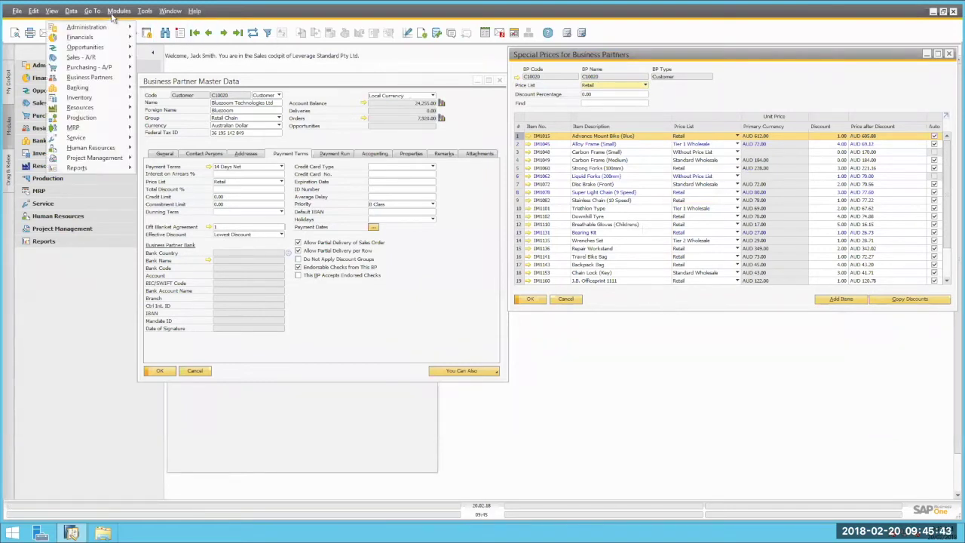
mouse_move(92, 57)
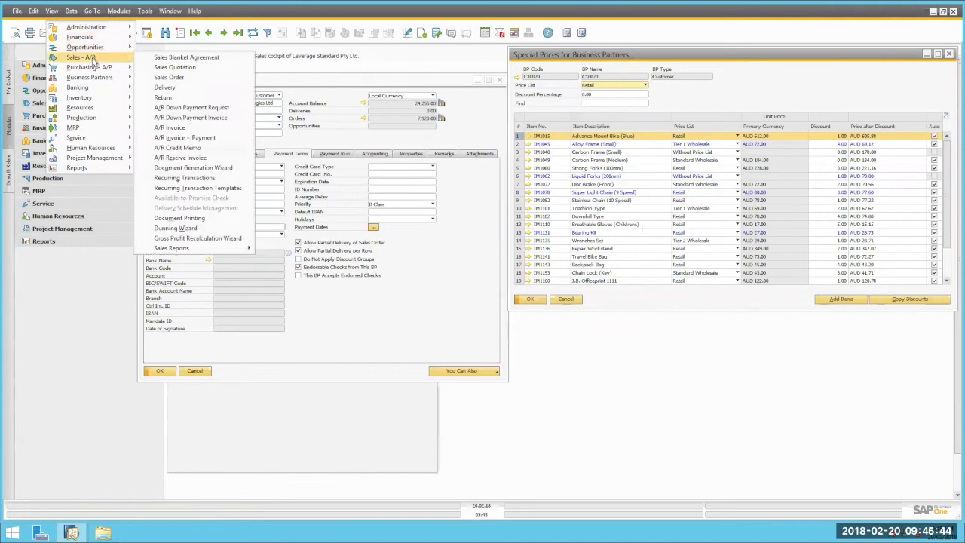
click(172, 80)
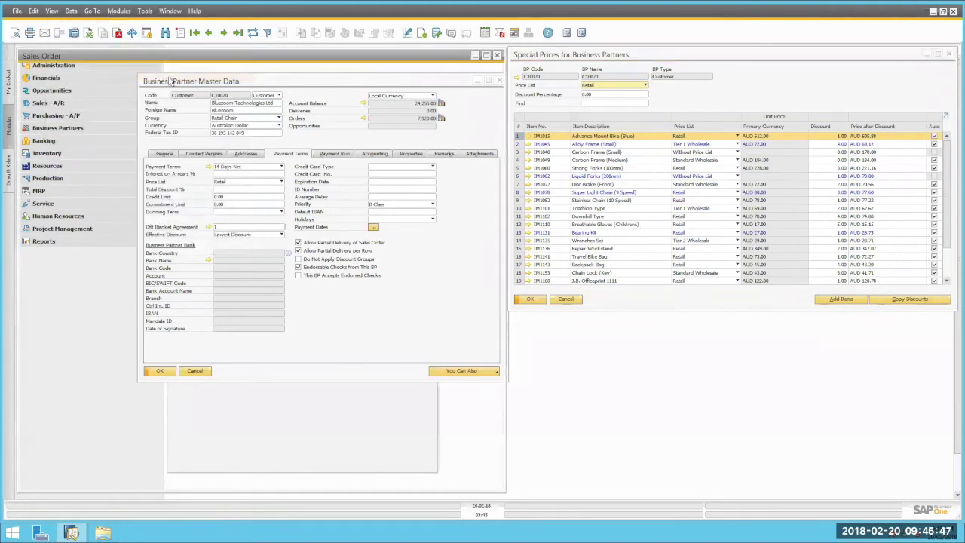
click(115, 76)
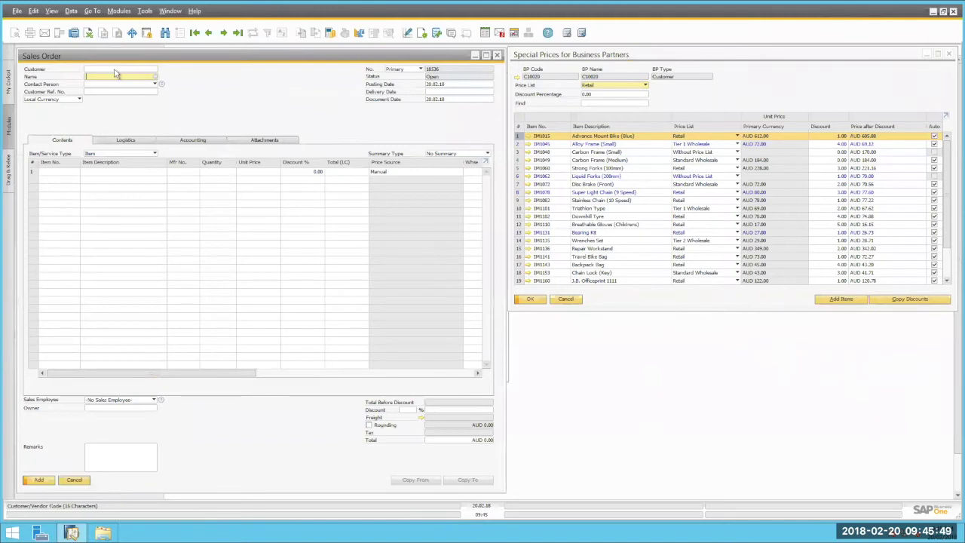
text(t)
key(Tab)
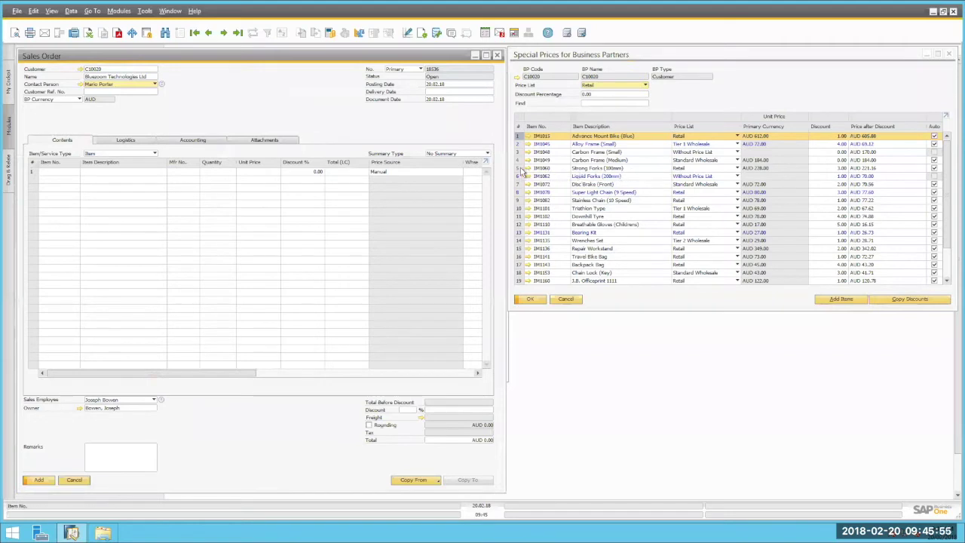
click(586, 168)
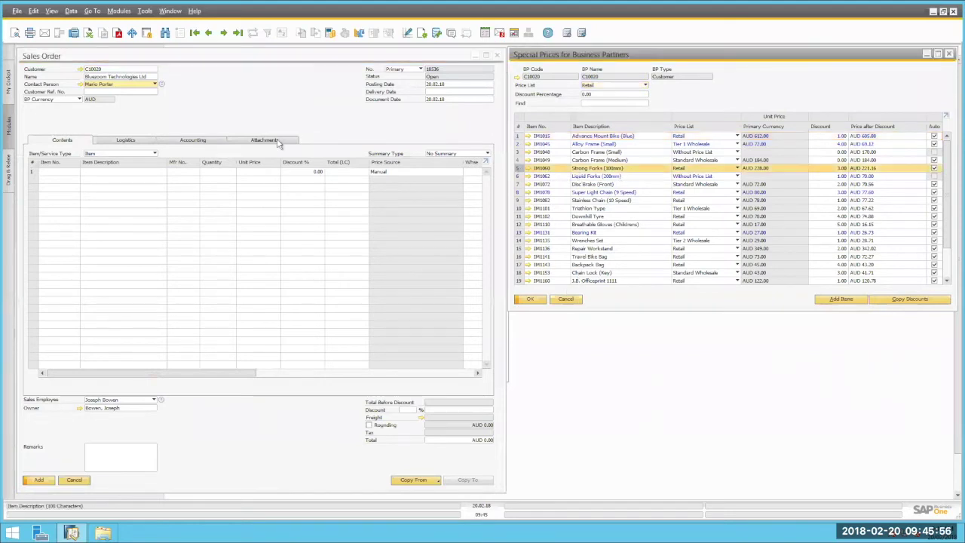
click(228, 122)
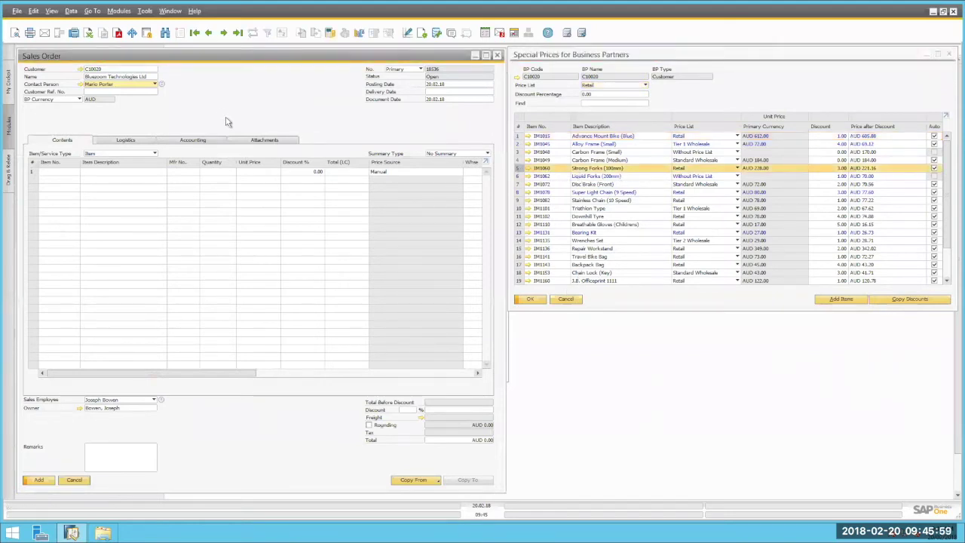
click(134, 172)
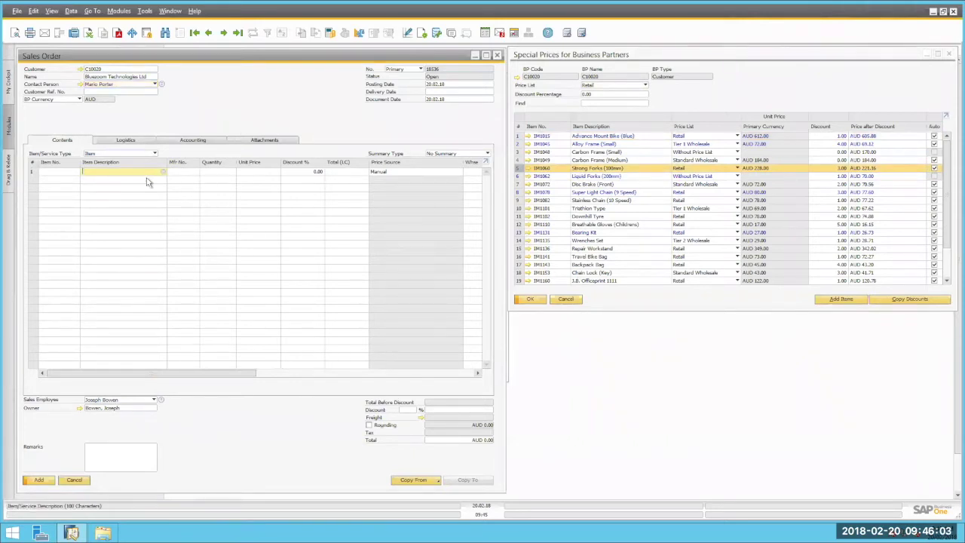
text(printer)
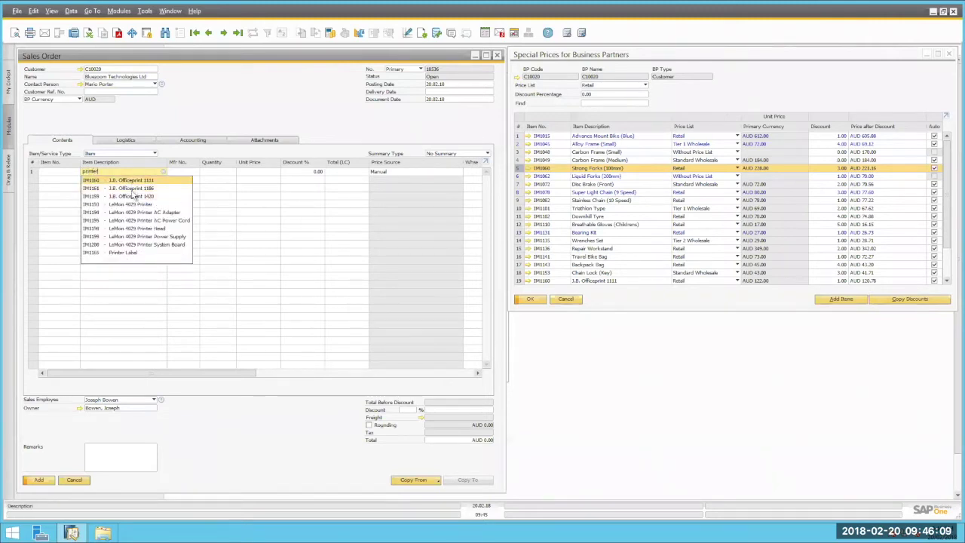
scroll(132, 257, down, 1)
click(133, 257)
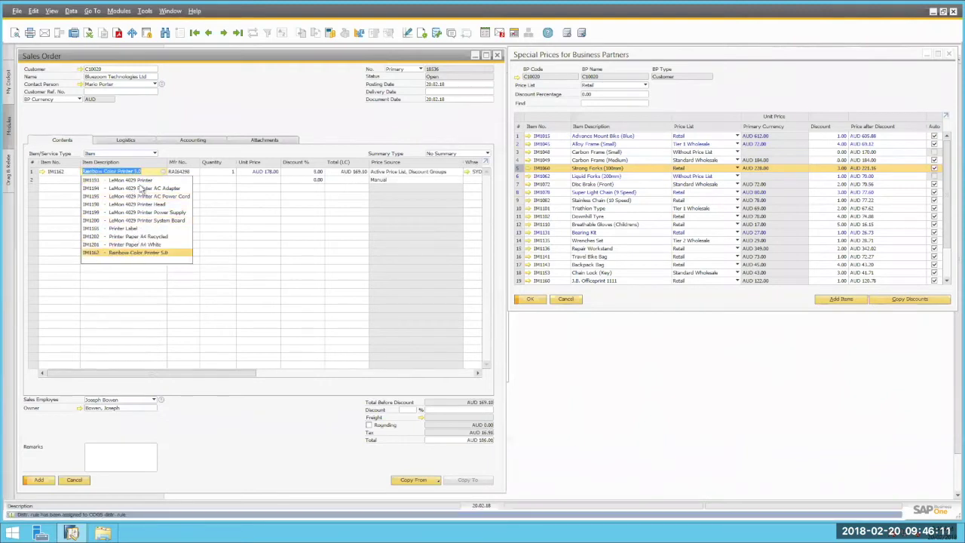
right_click(41, 174)
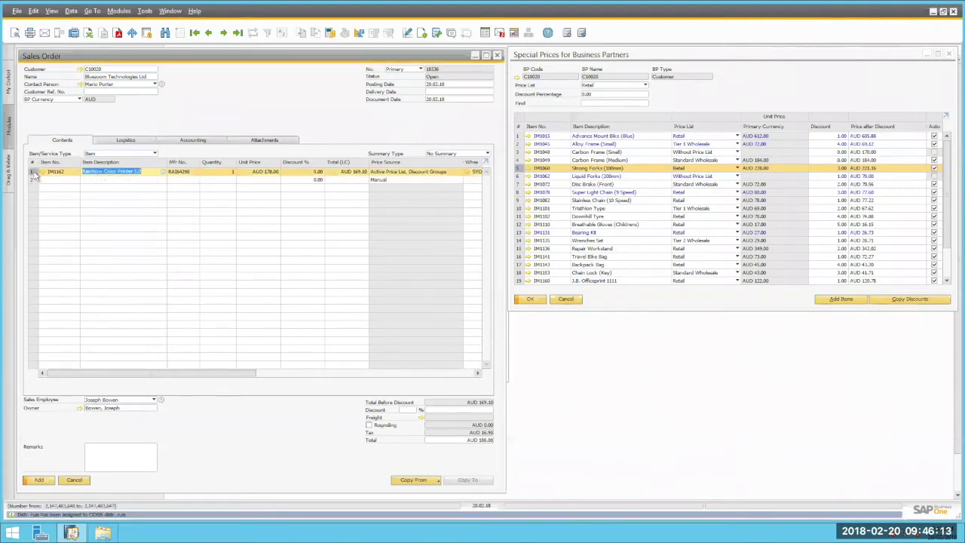
click(98, 223)
Add Printer Label as the first line of the sales order and set its discount to 10%
click(110, 172)
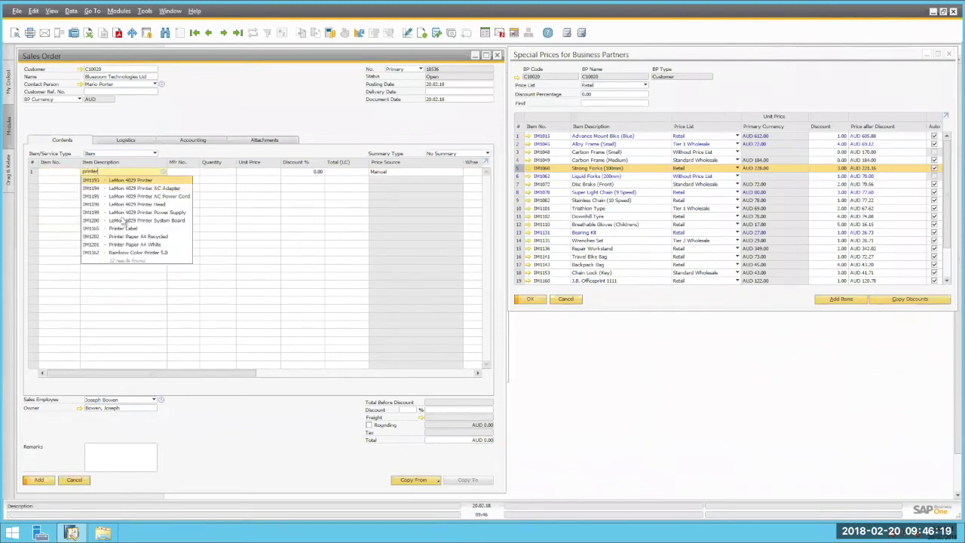
click(126, 229)
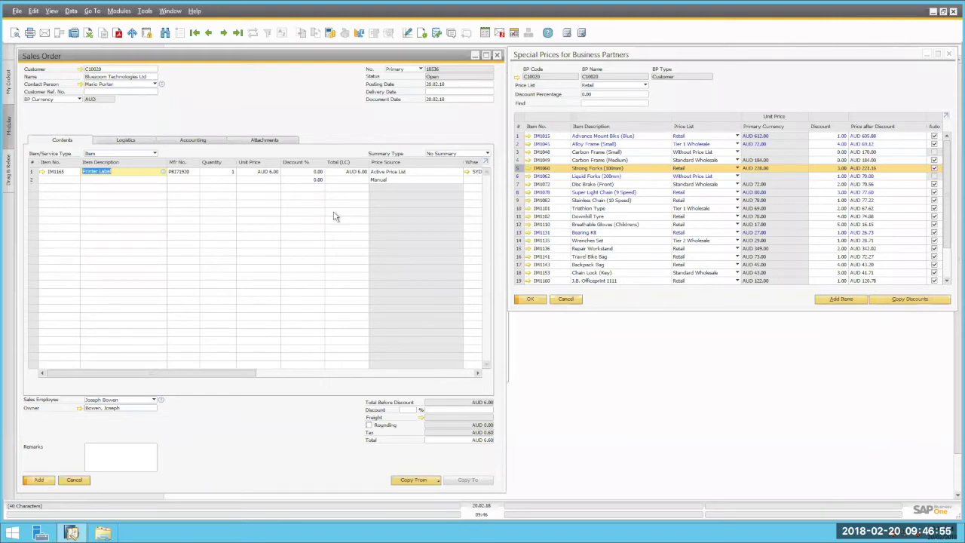
click(273, 174)
click(320, 169)
text(1)
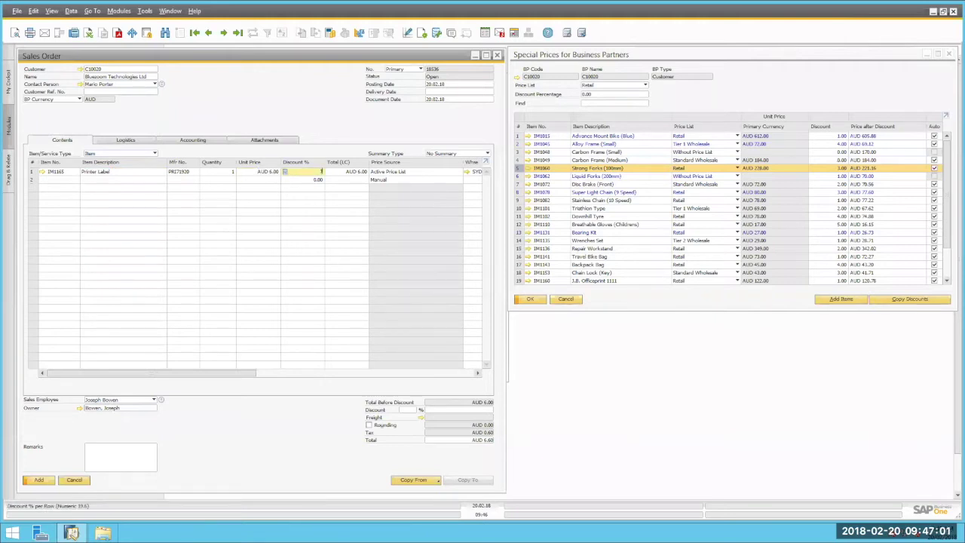
text(0)
key(Tab)
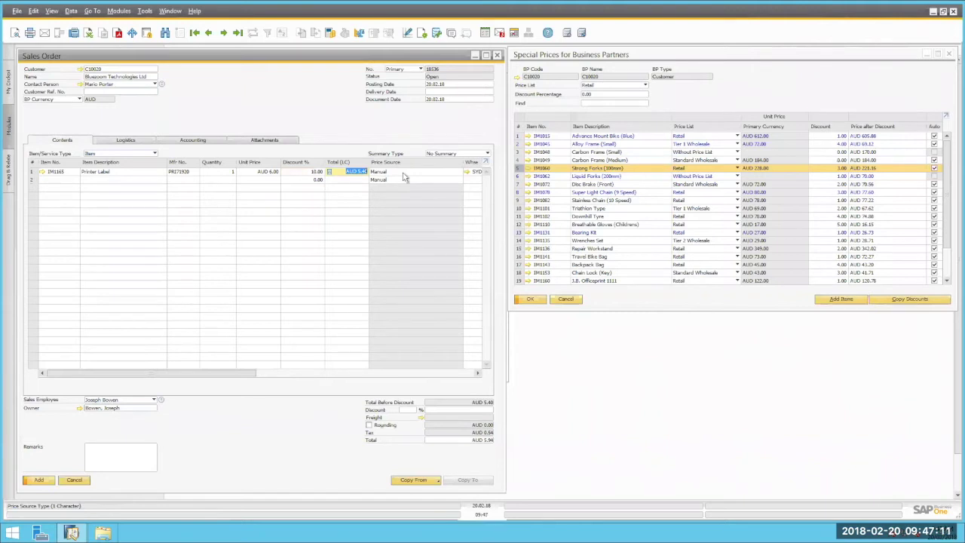
Add Printer Label again as the second order line, keeping its default price and discount
click(125, 180)
text(printer)
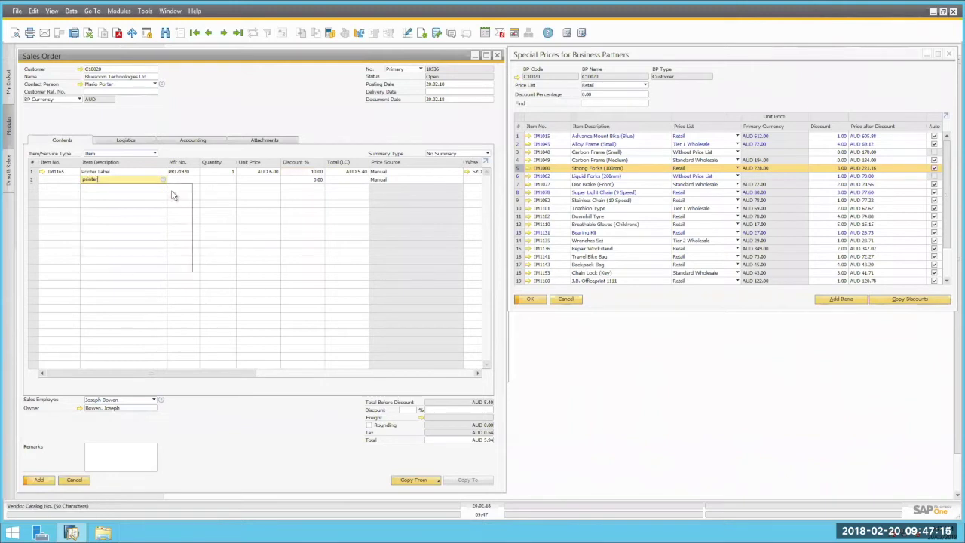
click(122, 236)
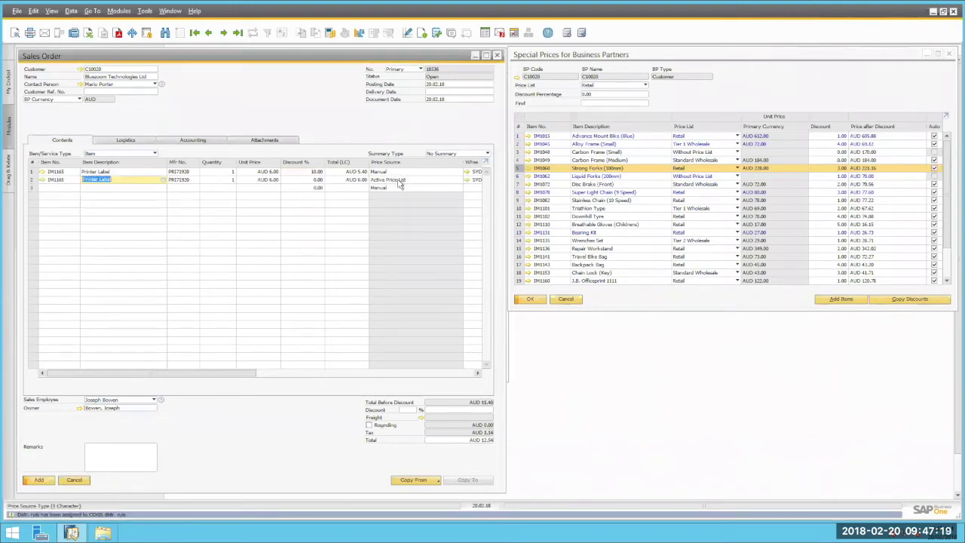
Add Strong Forks (100mm) as the third line of the sales order
click(107, 188)
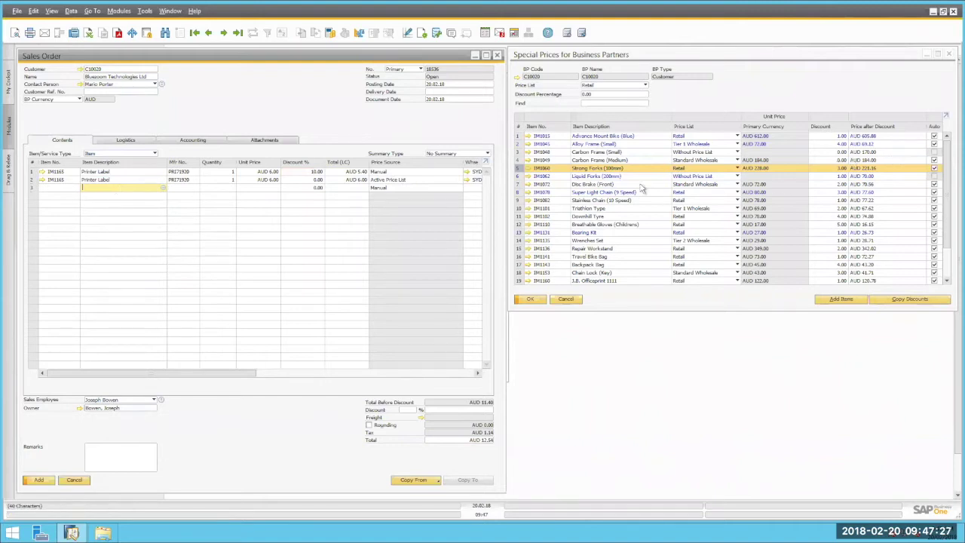
click(518, 170)
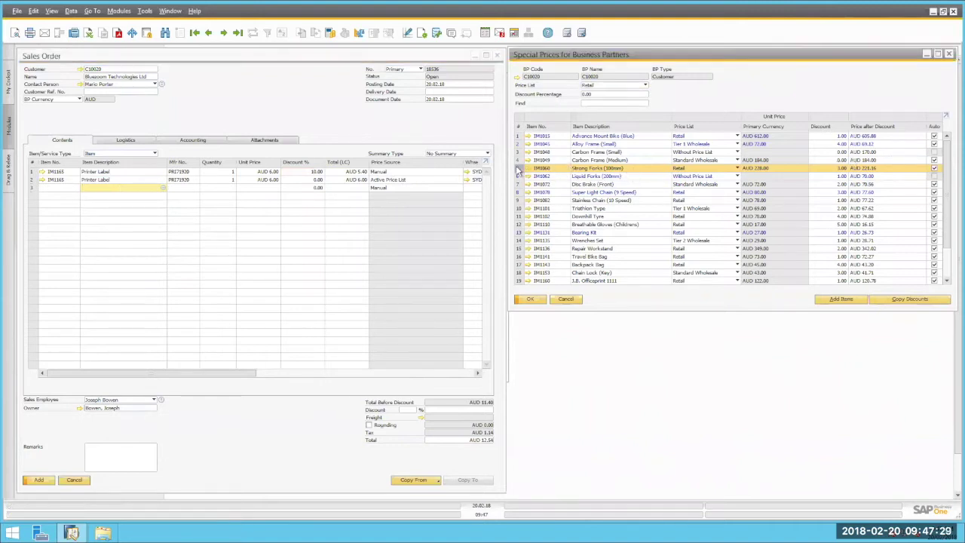
click(114, 187)
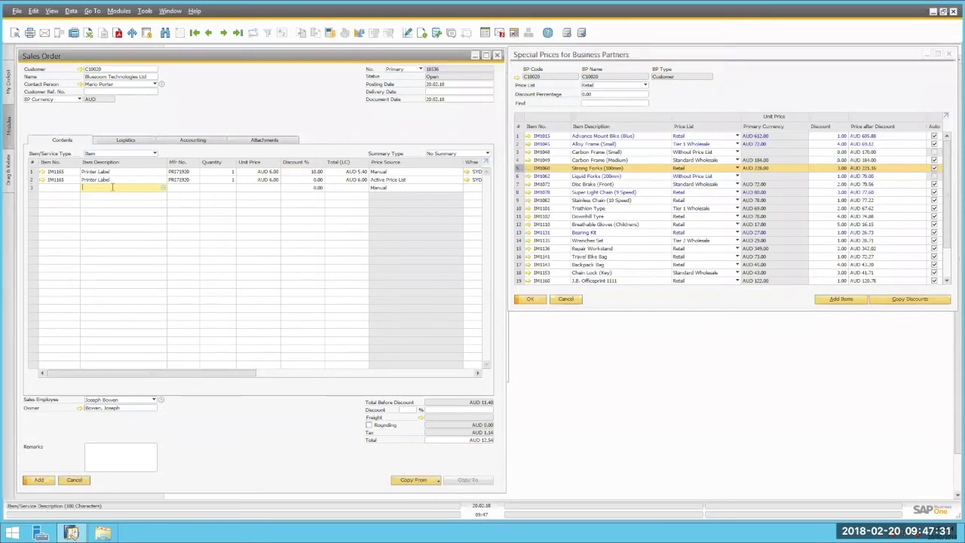
text(strong)
click(156, 197)
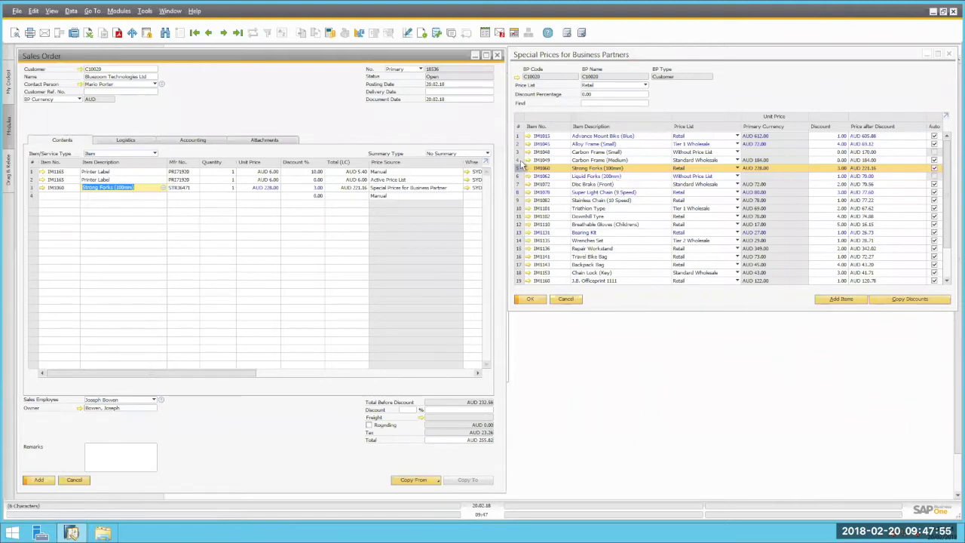
Highlight Carbon Frame (Medium) in the special prices list and add that item as the fourth order line
click(522, 161)
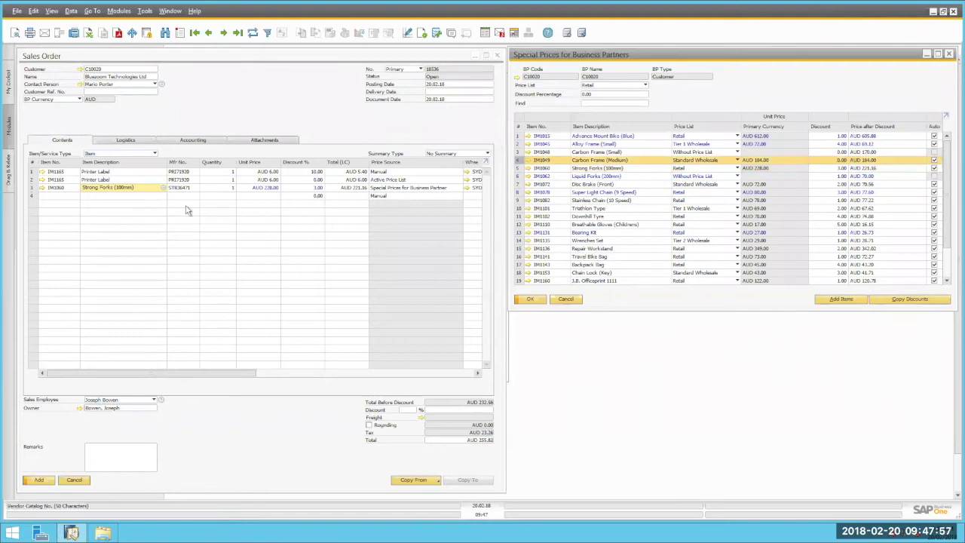
click(120, 196)
text(carbon)
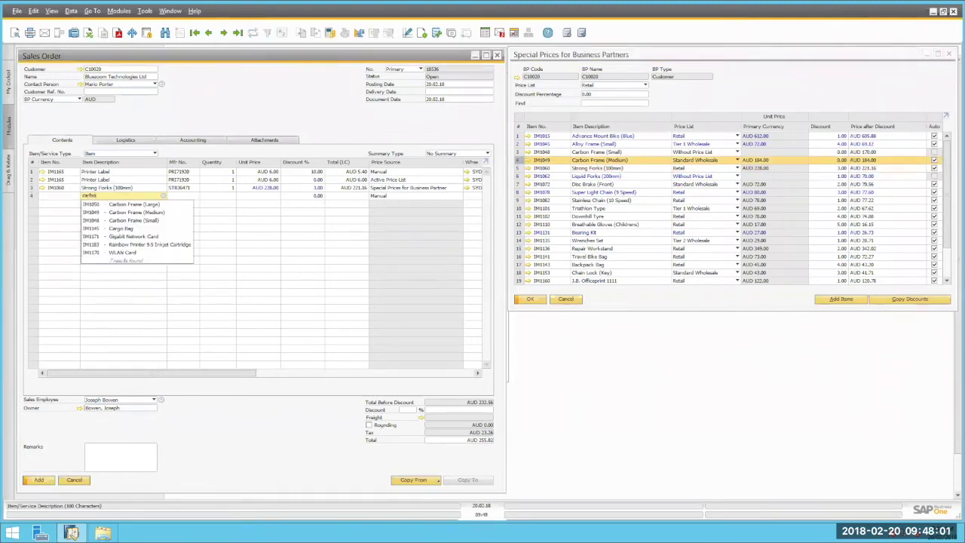
click(128, 213)
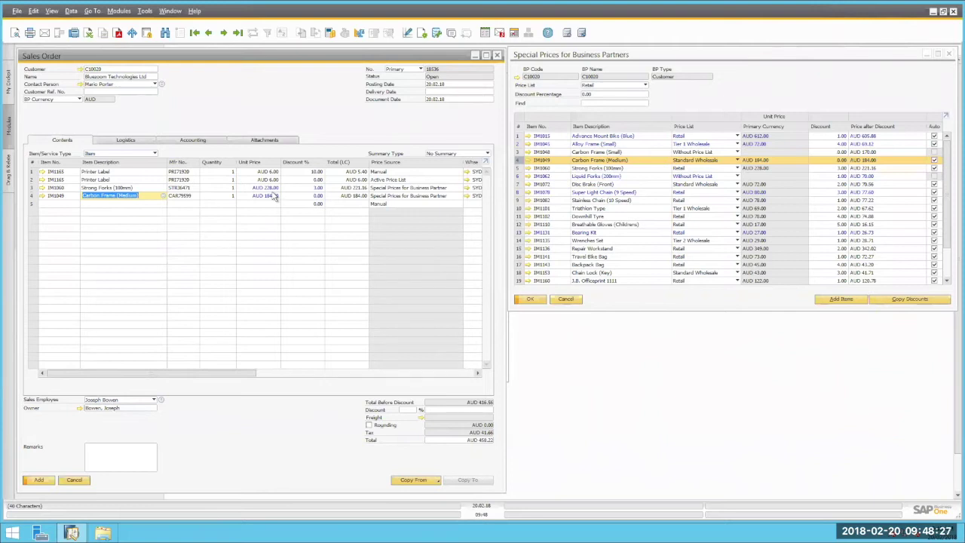
Add Carbon Frame (Small) as the fifth order line and compare it with its entry in the special prices list
click(142, 204)
text(carbon)
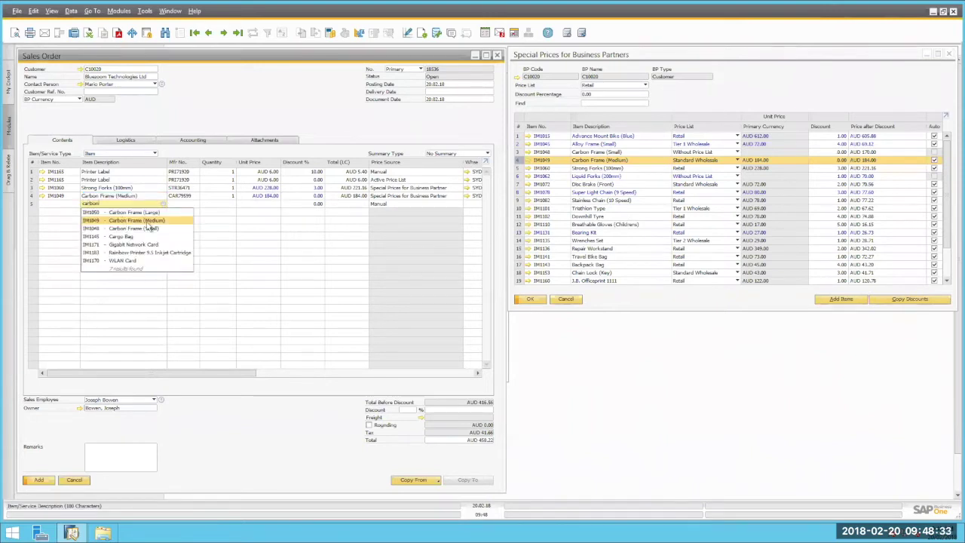
click(145, 230)
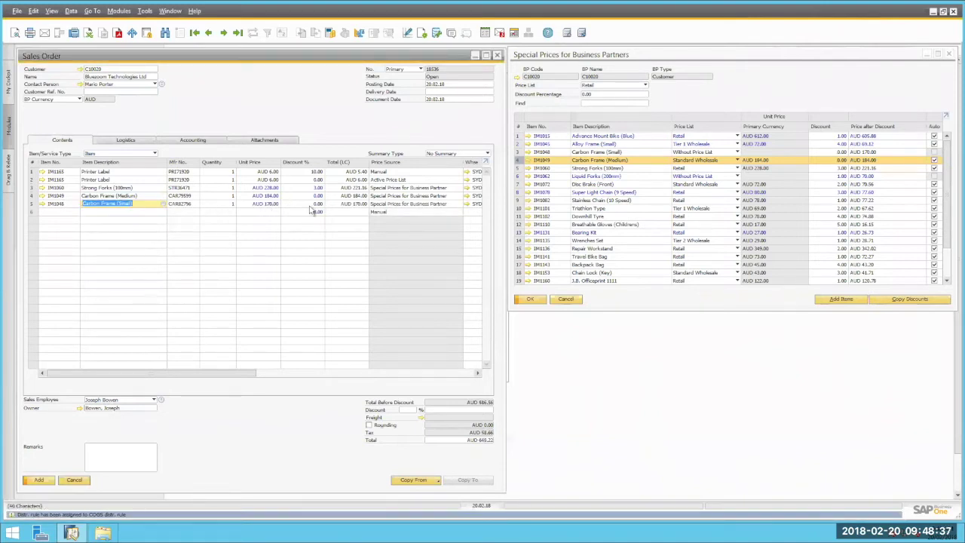
click(519, 153)
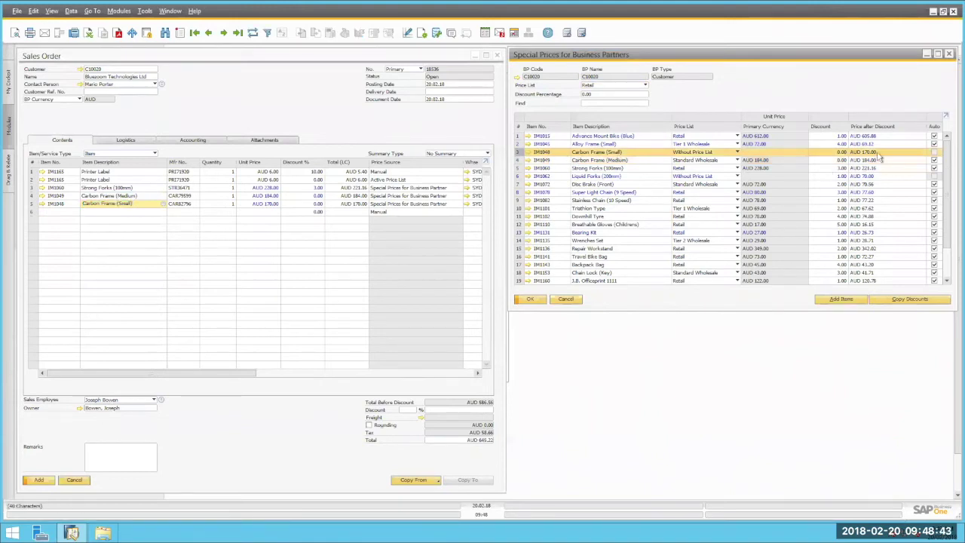
Highlight Advance Mount Bike (Blue) in the special prices list and add that item as the sixth order line
click(117, 212)
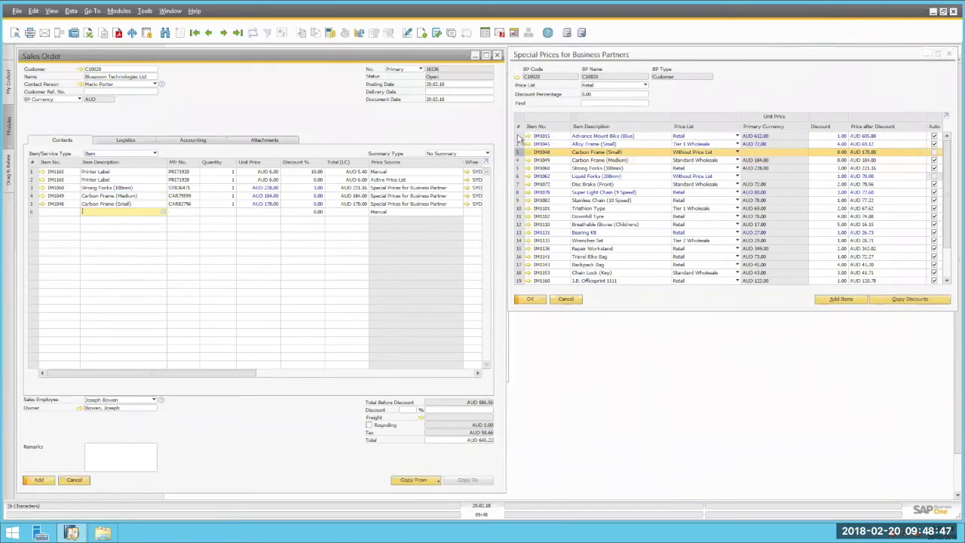
click(520, 137)
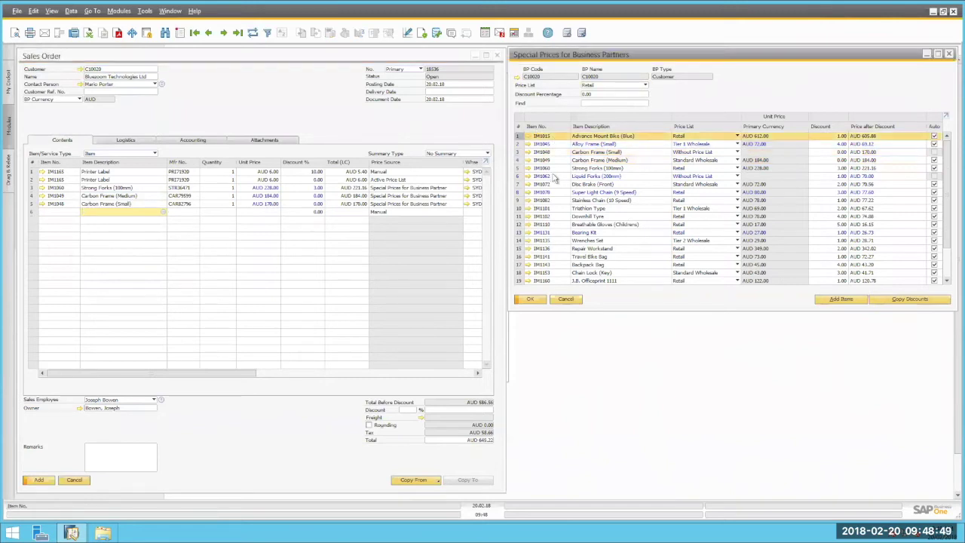
click(112, 212)
text(advance)
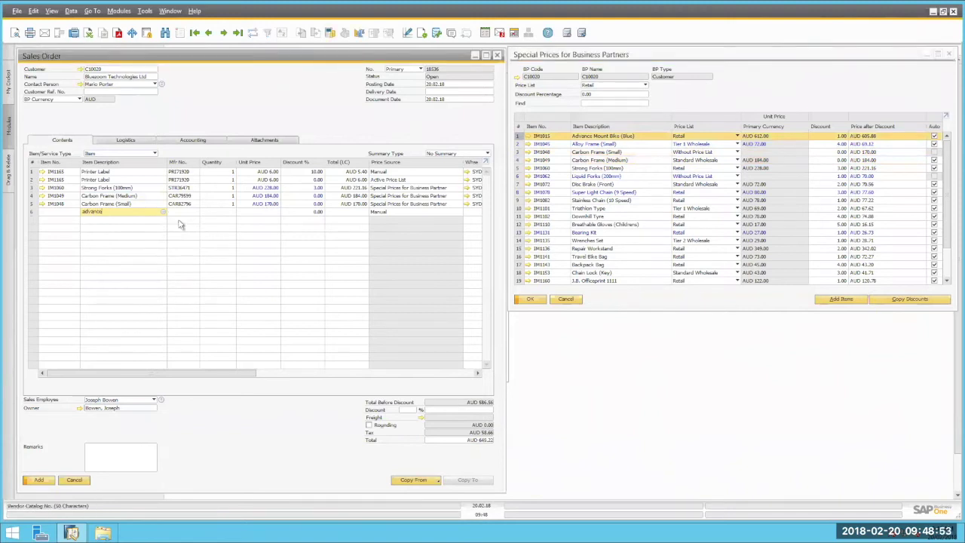
click(156, 221)
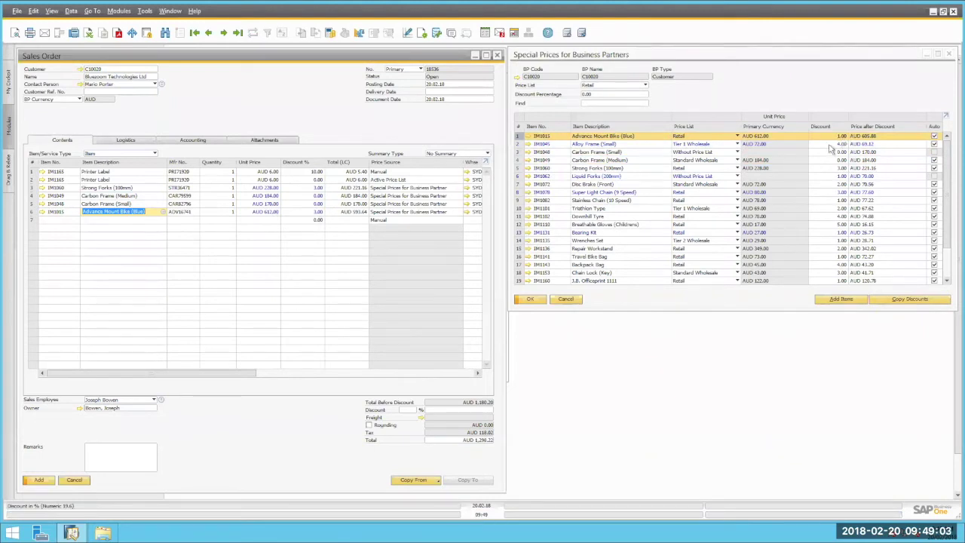
Open the Advance Mount Bike (Blue) period discounts, highlight the 01.02.18–28.02.18 period, and add 10 of that item as the seventh order line
double_click(518, 138)
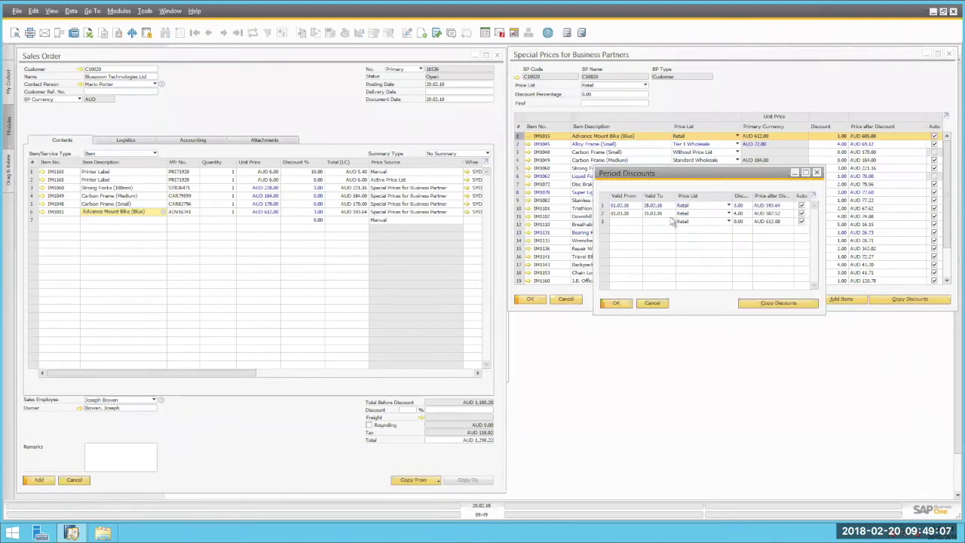
click(604, 206)
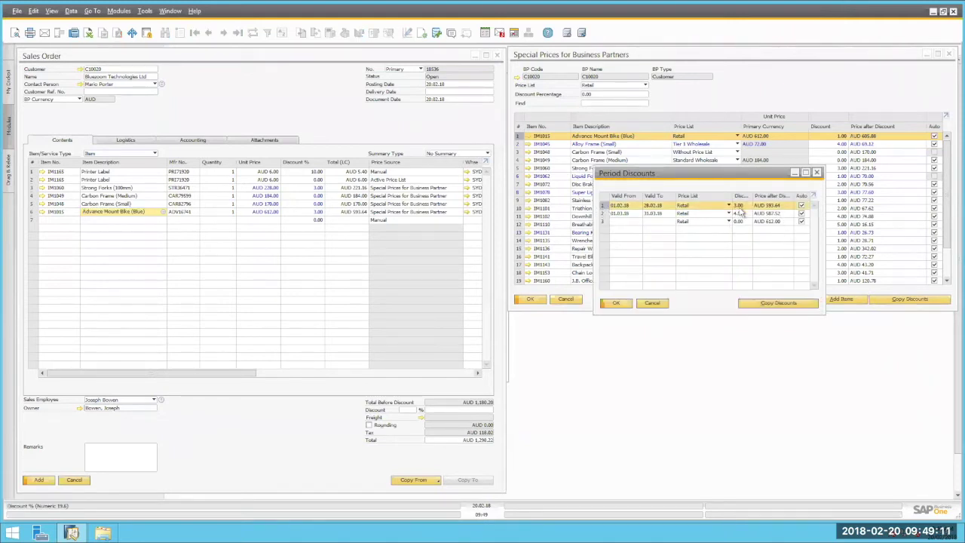
click(95, 220)
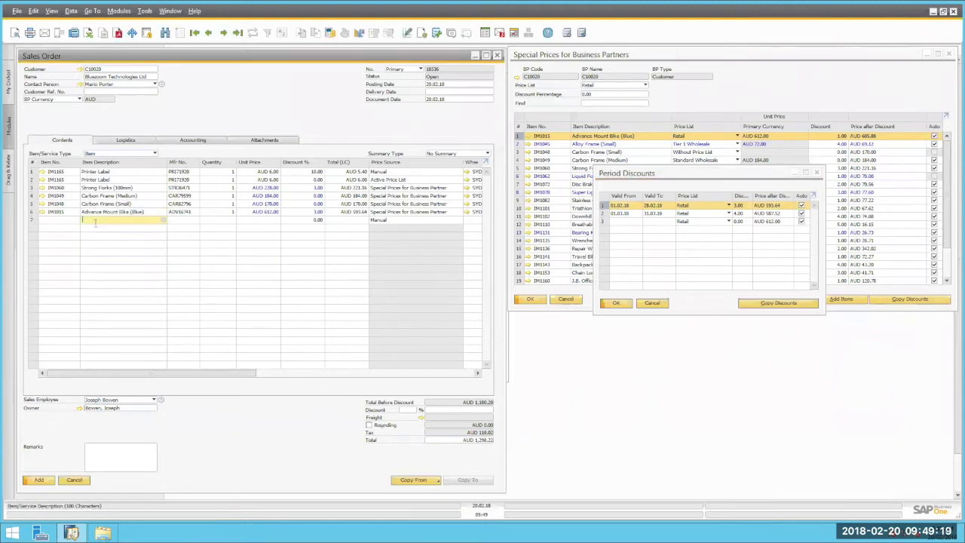
text(adv)
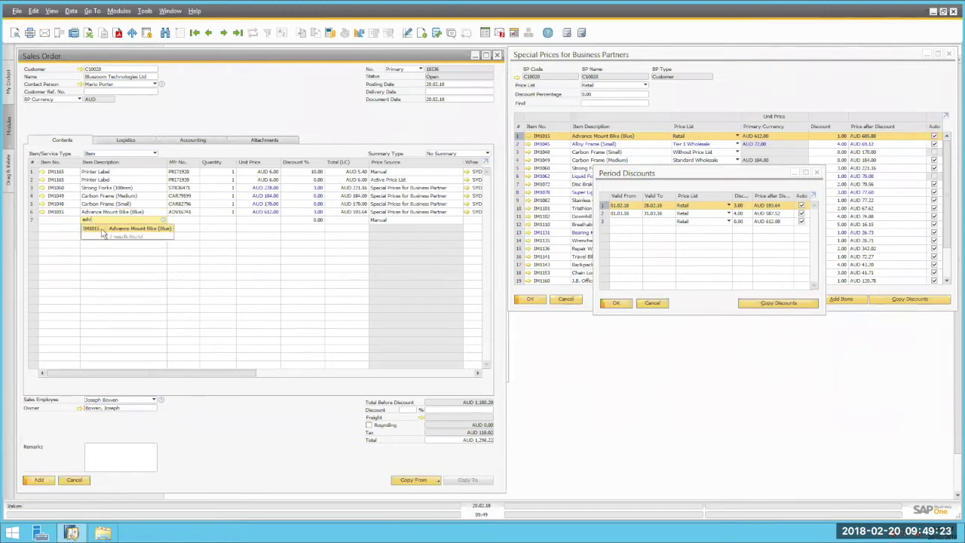
key(Return)
click(238, 223)
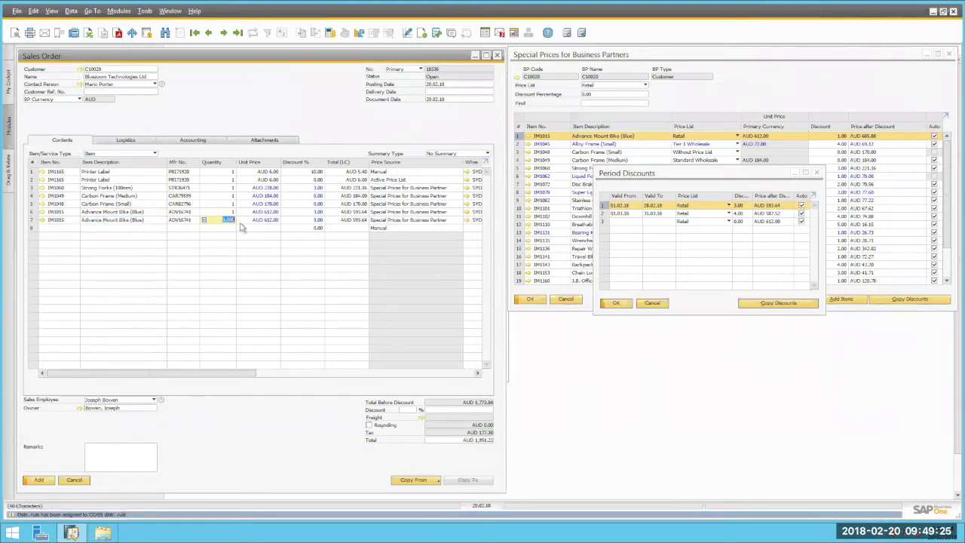
text(10)
key(Tab)
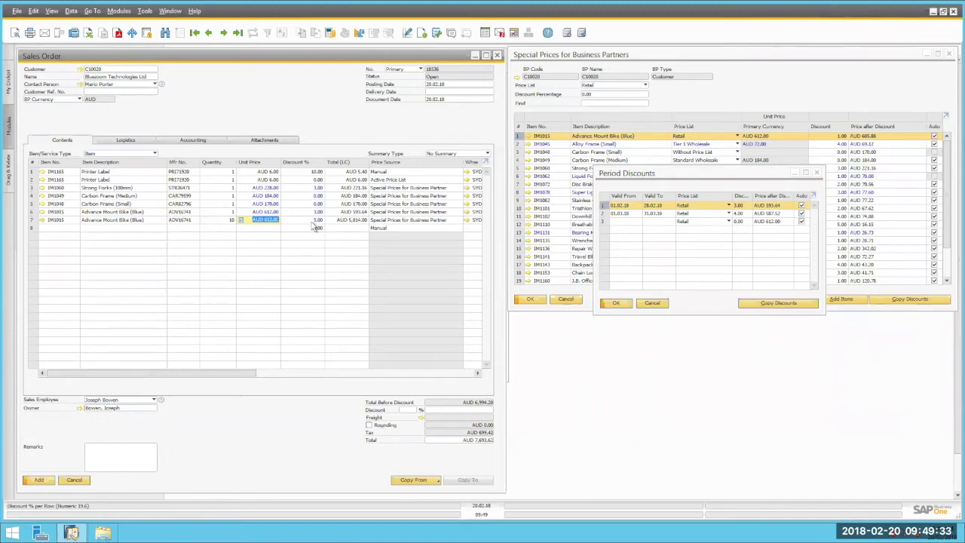
key(Tab)
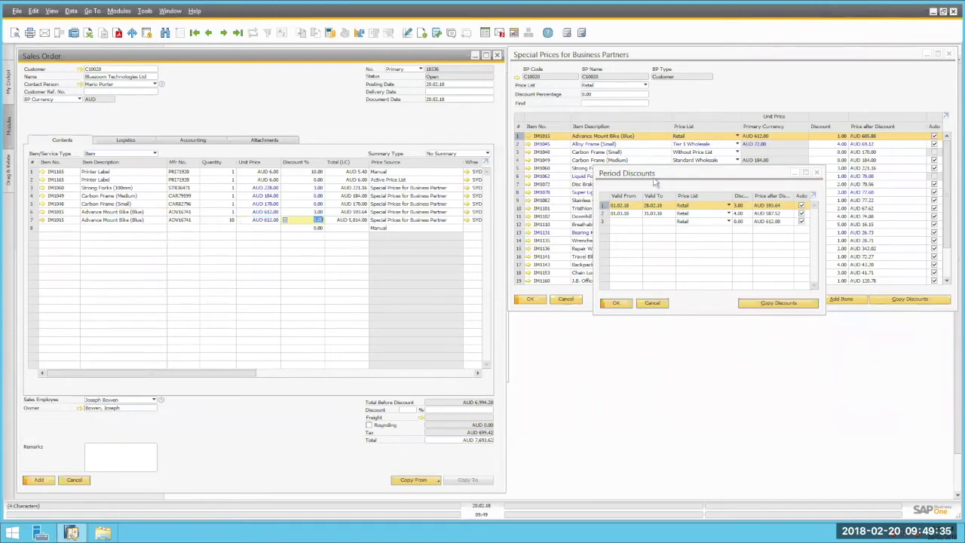
Show the volume discounts for the 01.02.18–28.02.18 period, set the seventh order line's quantity to 50, and close the discount details
click(602, 206)
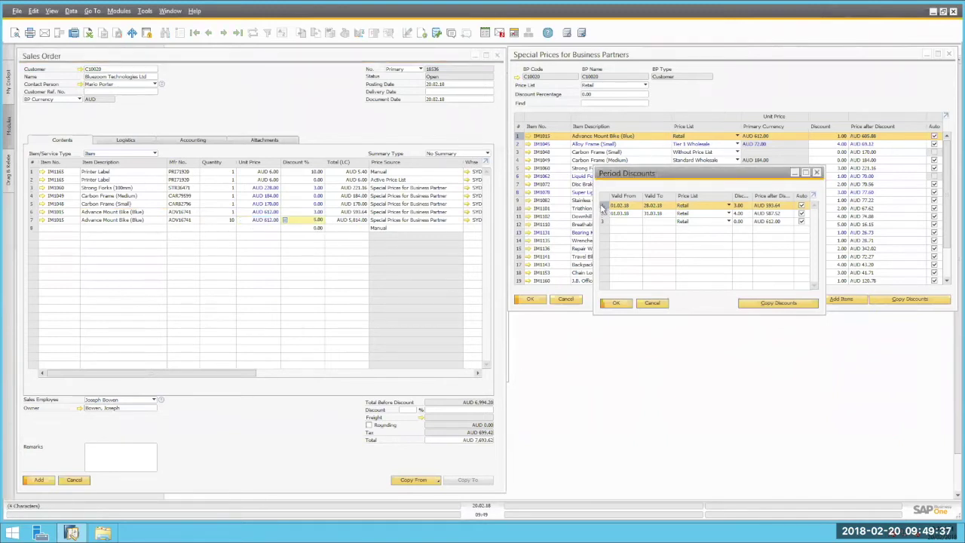
double_click(603, 206)
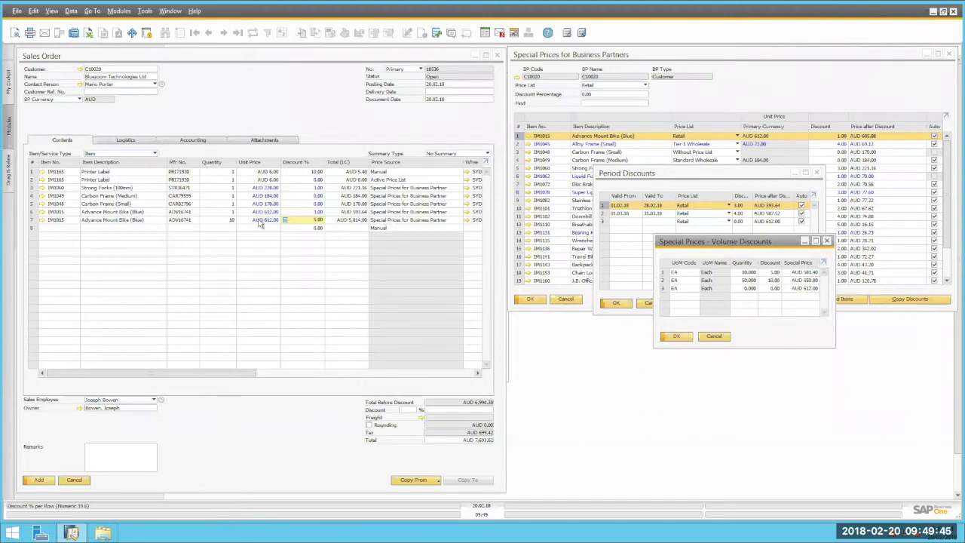
click(227, 220)
text(50)
key(Tab)
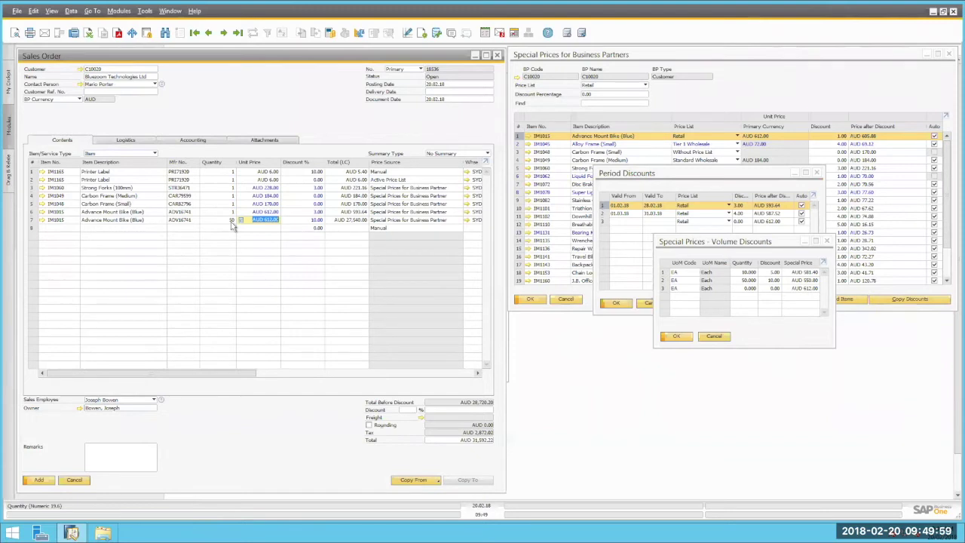
click(716, 340)
click(652, 303)
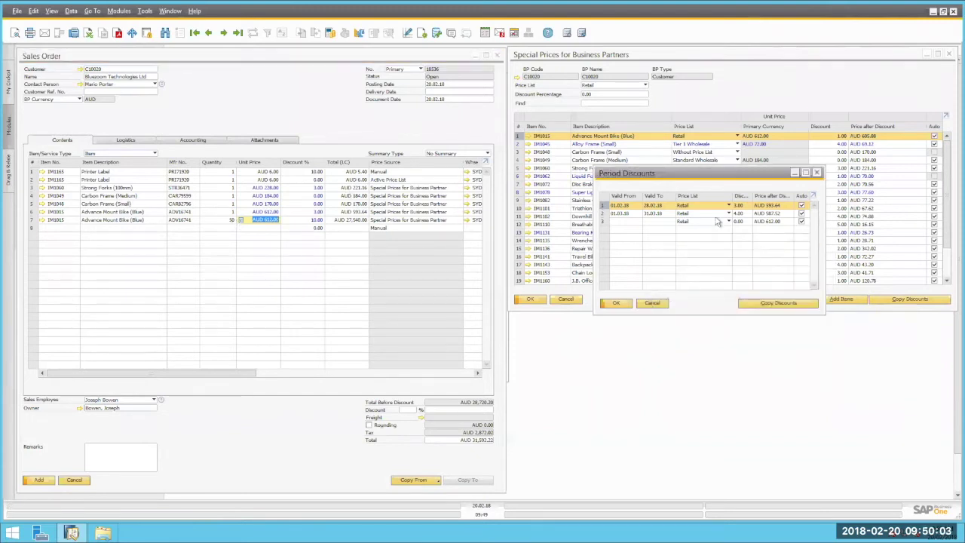
Highlight Alloy Frame (Small) in the special prices list and add that item as the eighth order line
click(760, 96)
click(519, 145)
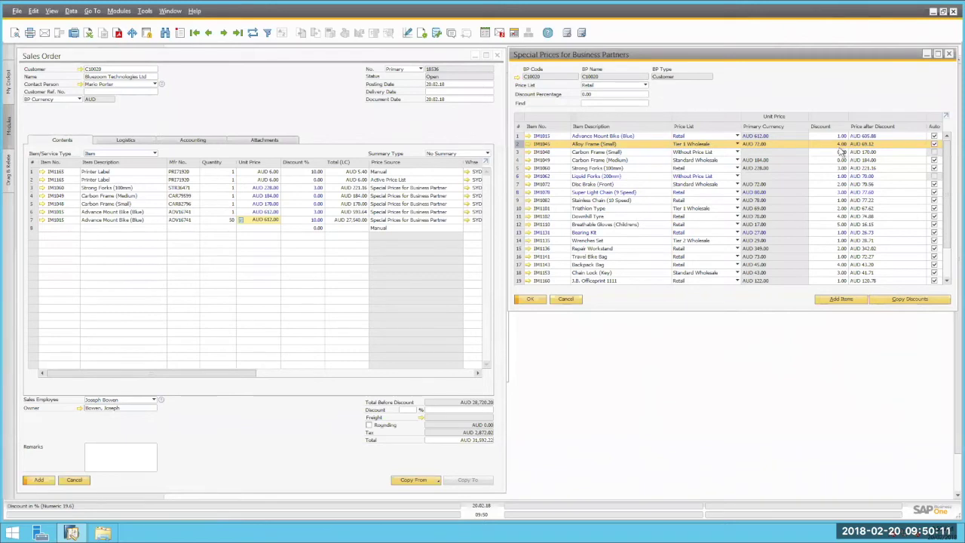
click(127, 229)
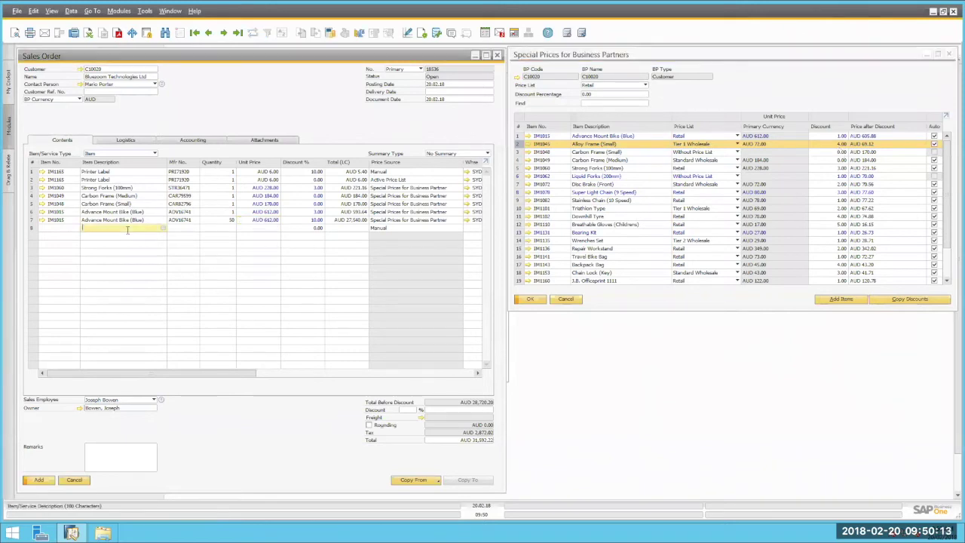
text(alloy)
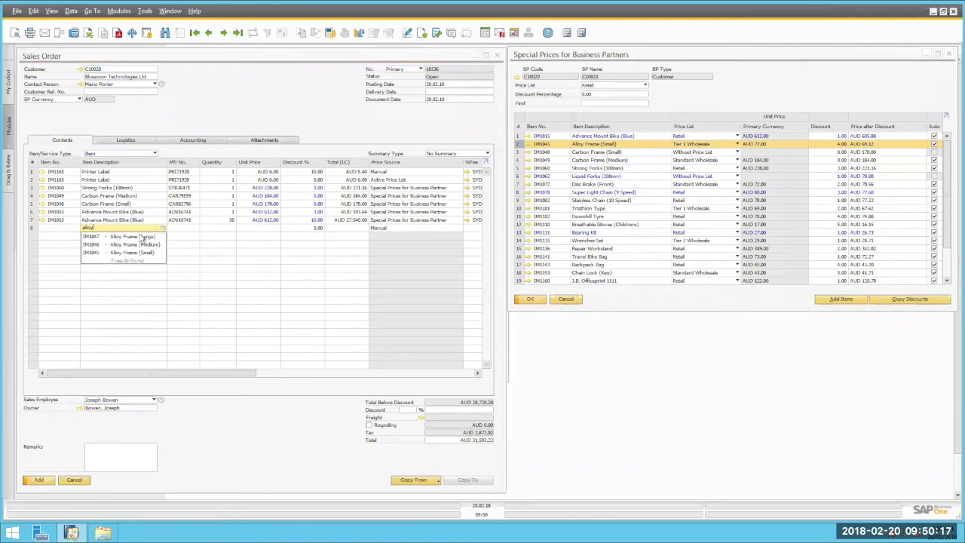
click(134, 252)
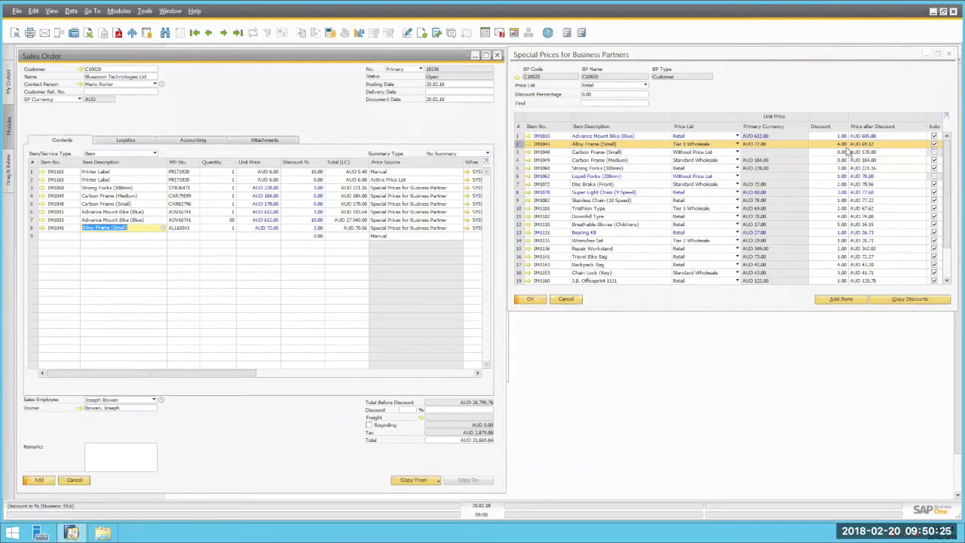
Examine the period discount of Alloy Frame (Small) starting 19.02.18 and its volume discount for a quantity of 5
click(520, 148)
double_click(520, 145)
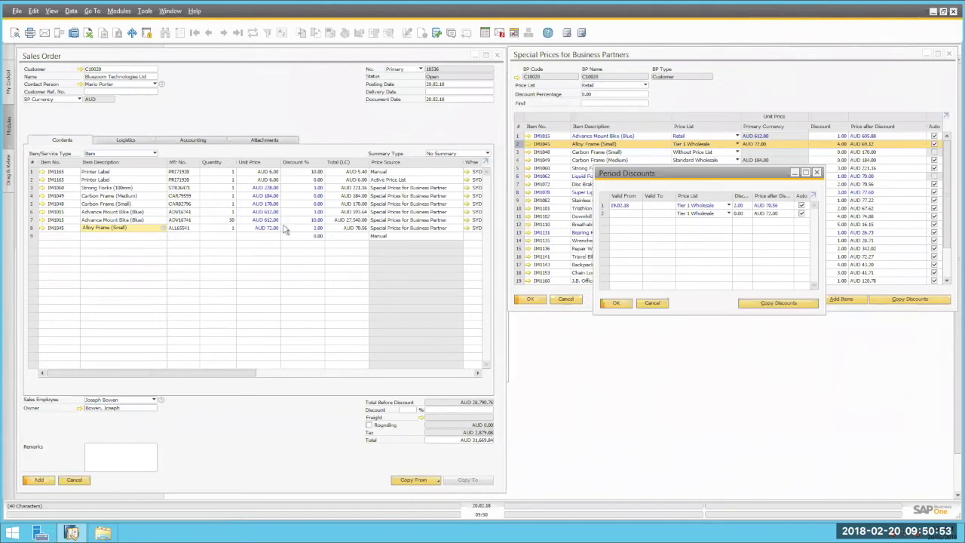
double_click(603, 207)
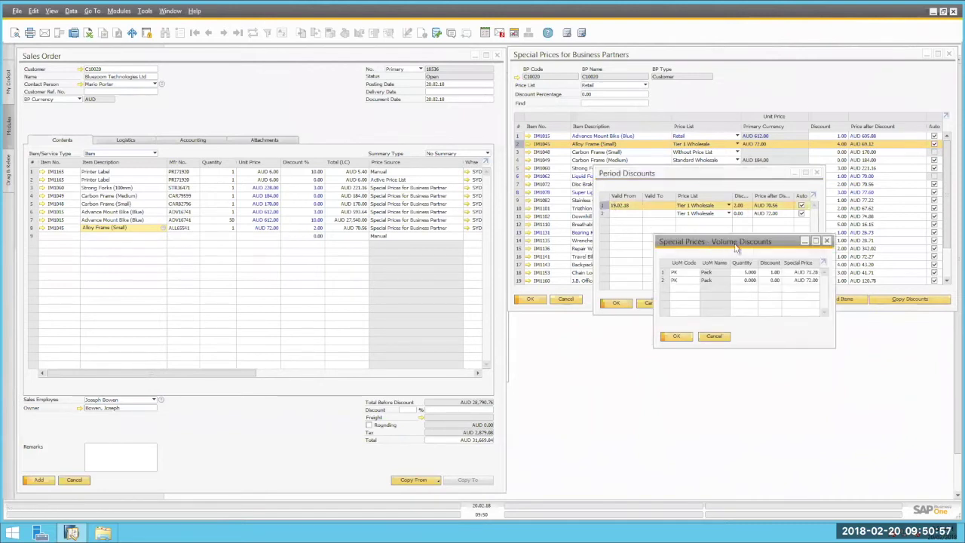
click(774, 273)
Set the quantity of the Alloy Frame (Small) order line to 5 and close its volume and period discount details
click(228, 230)
text(5)
key(Tab)
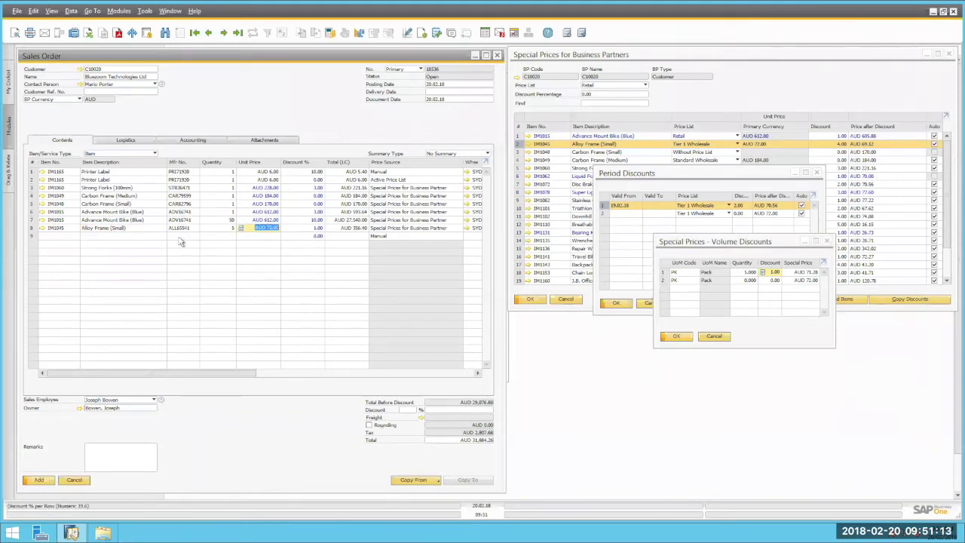
key(Tab)
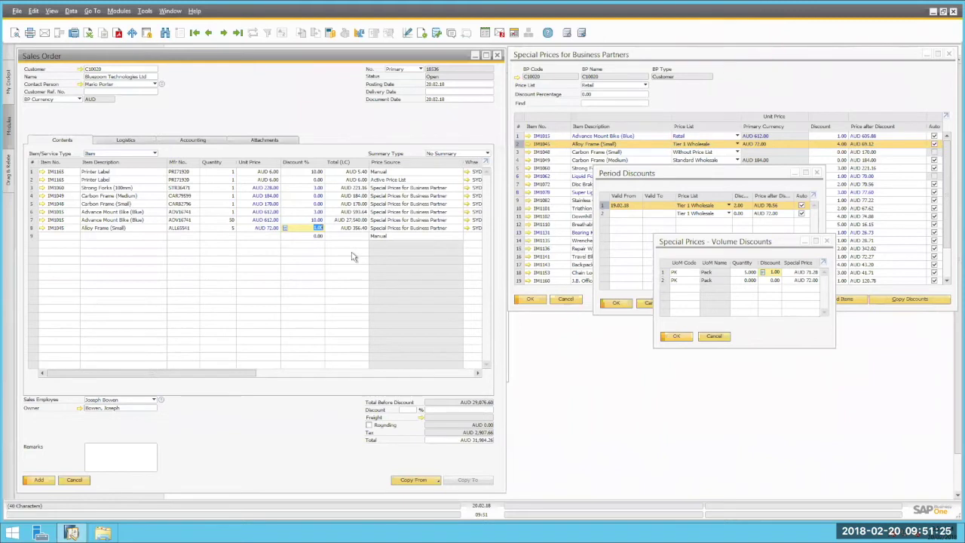
click(724, 339)
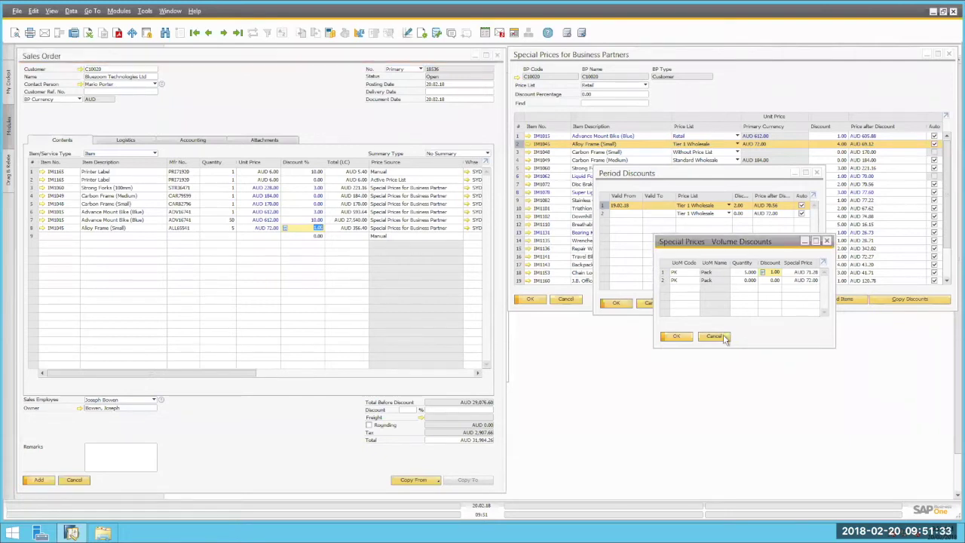
key(Escape)
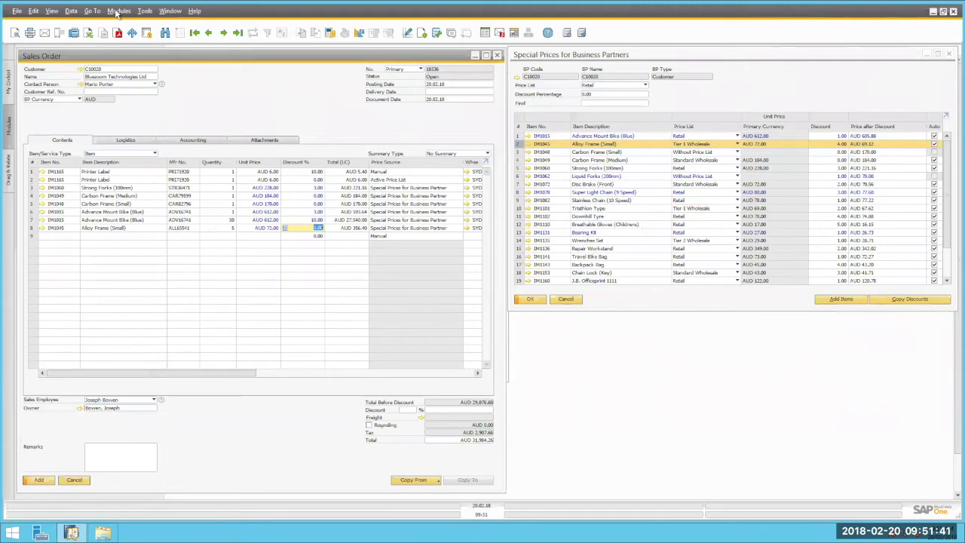
Open the inventory Discount Groups and display the record for Bluezoom Technologies Ltd
click(118, 11)
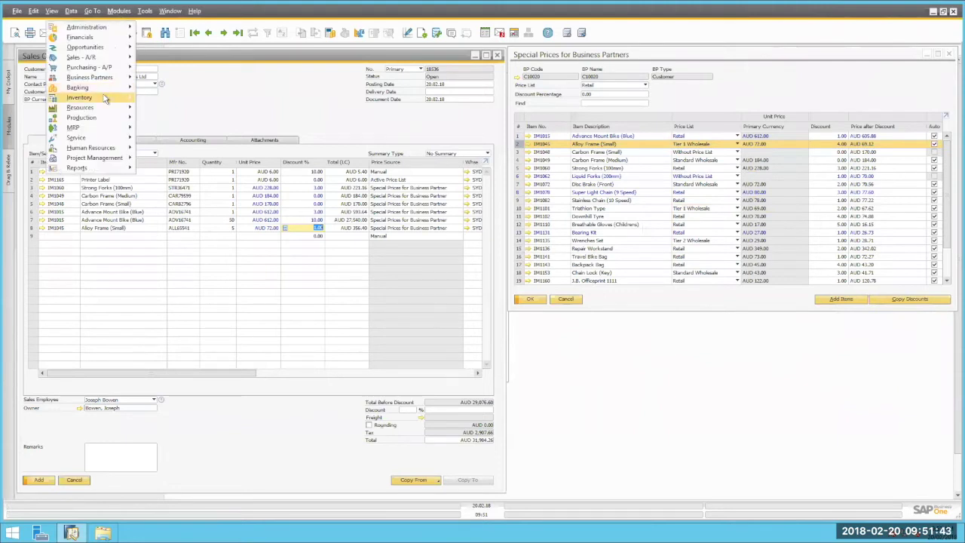
mouse_move(105, 98)
mouse_move(203, 159)
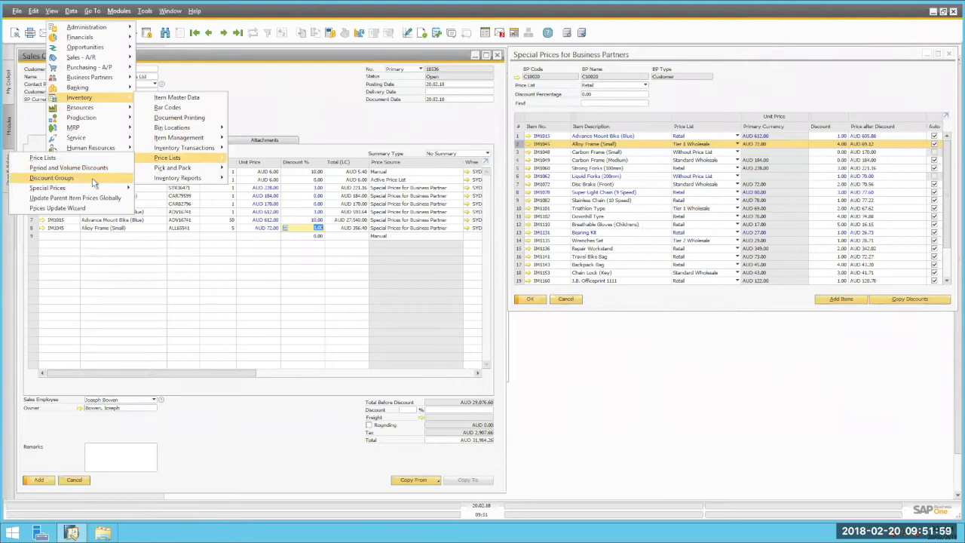
click(51, 178)
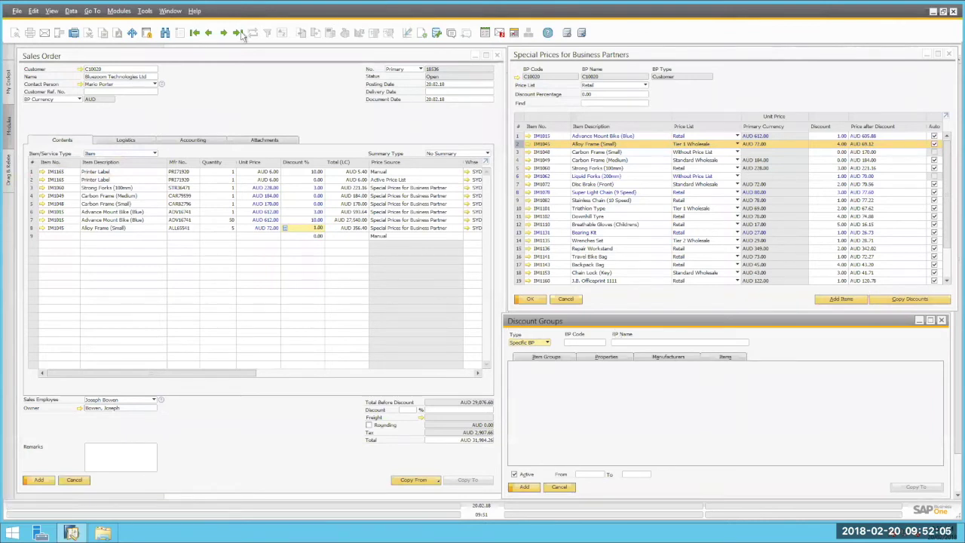
click(210, 34)
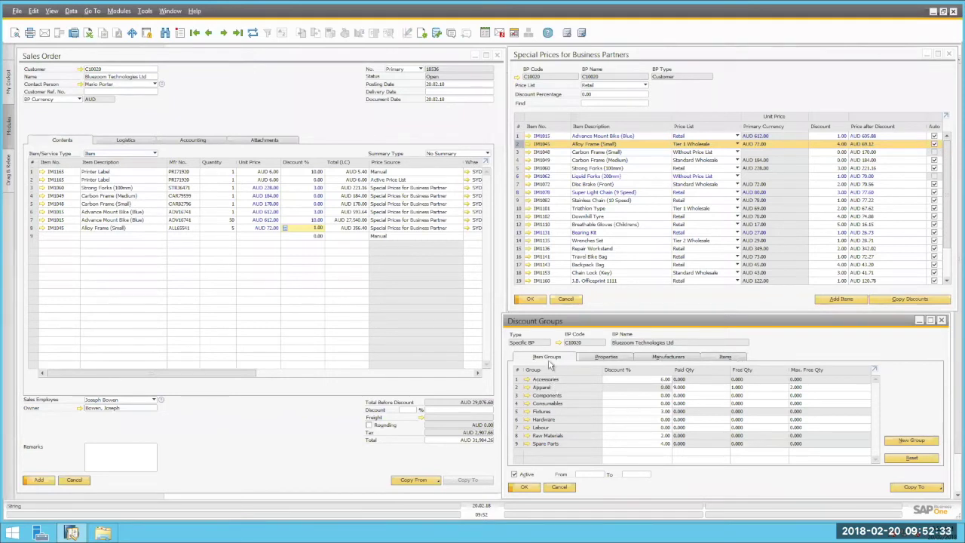
Review the customer's discounts by properties, manufacturers and individual items, and return to the item group discounts
click(603, 359)
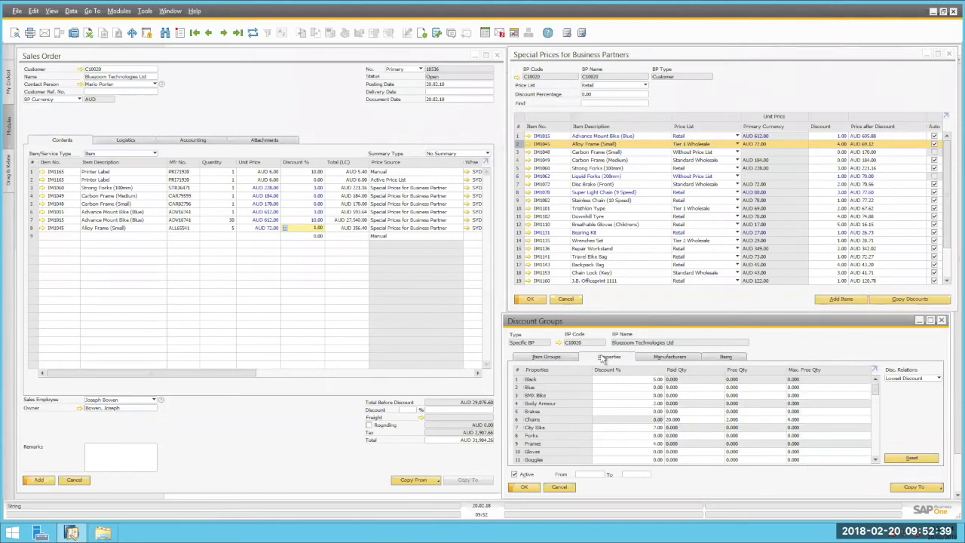
click(658, 361)
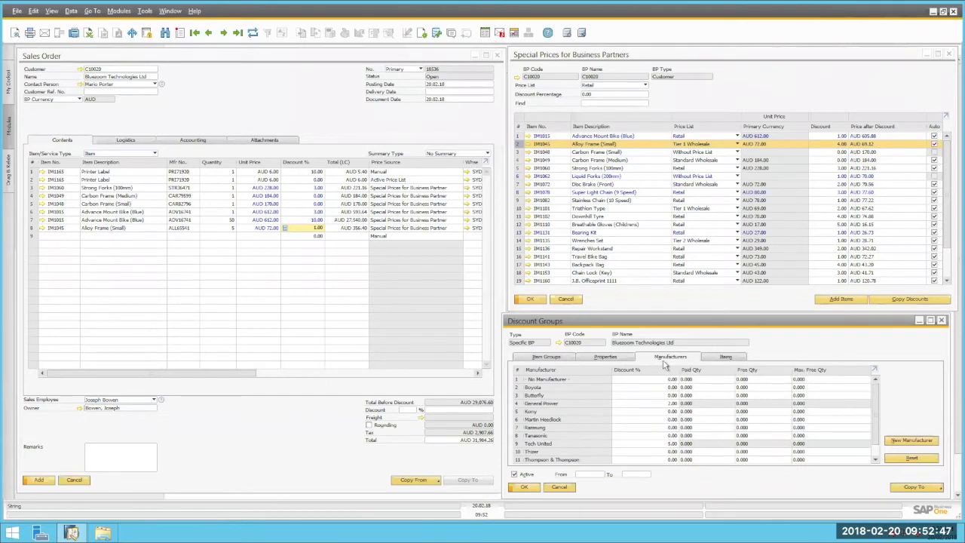
click(725, 359)
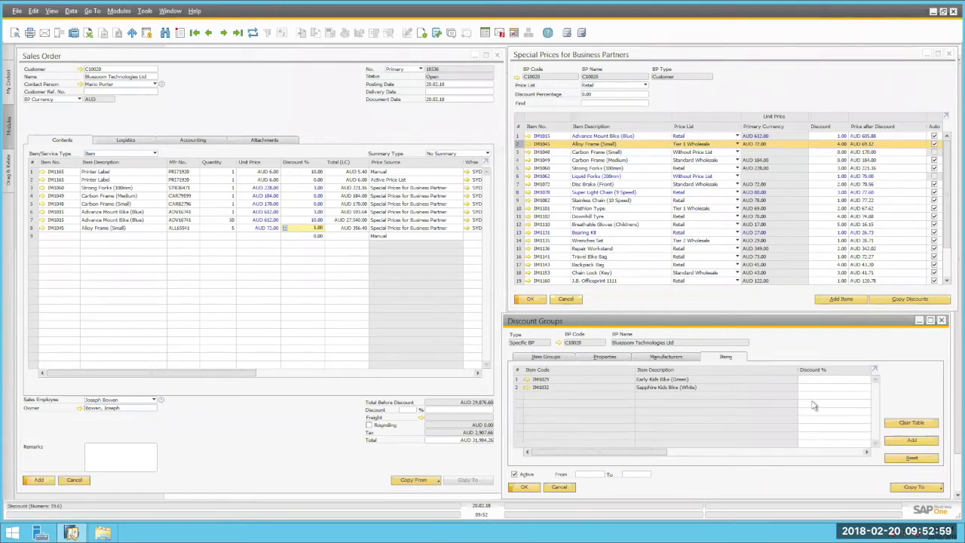
click(544, 358)
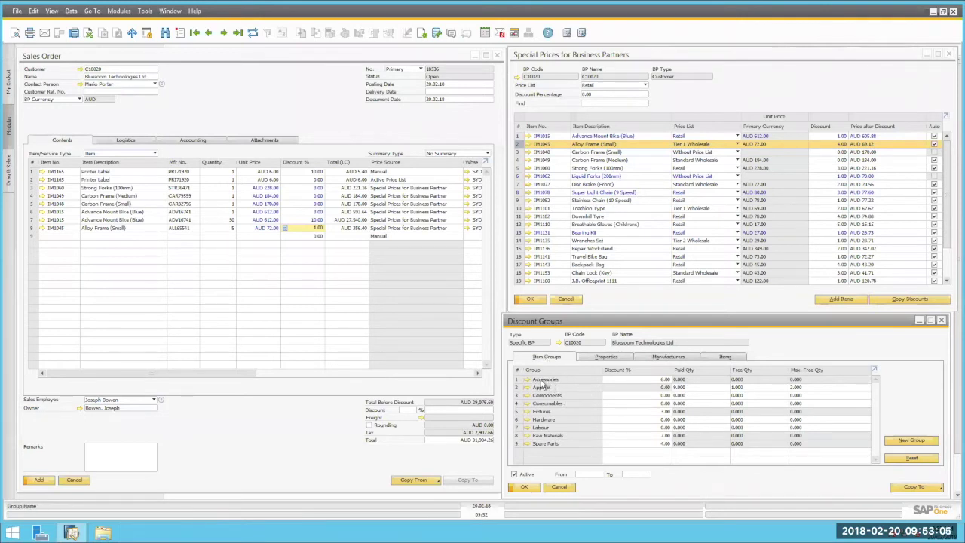
Highlight the Accessories item group's discount percentage and add GPS Computer as the ninth order line
click(653, 381)
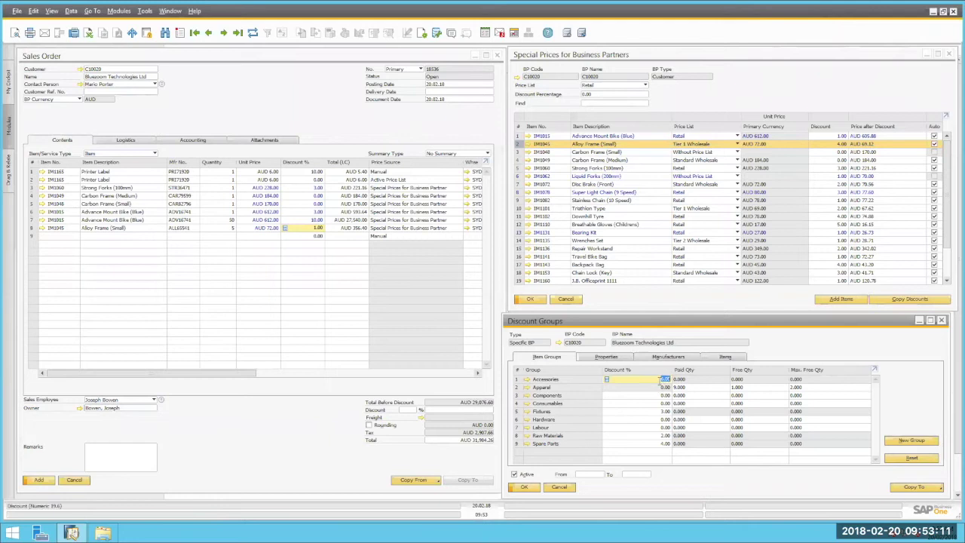
click(106, 236)
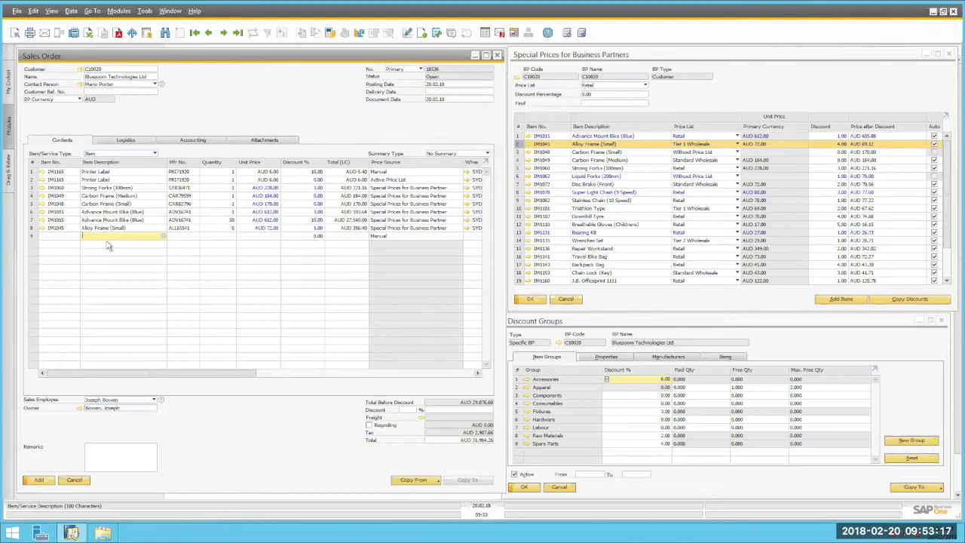
text(g)
text(ps)
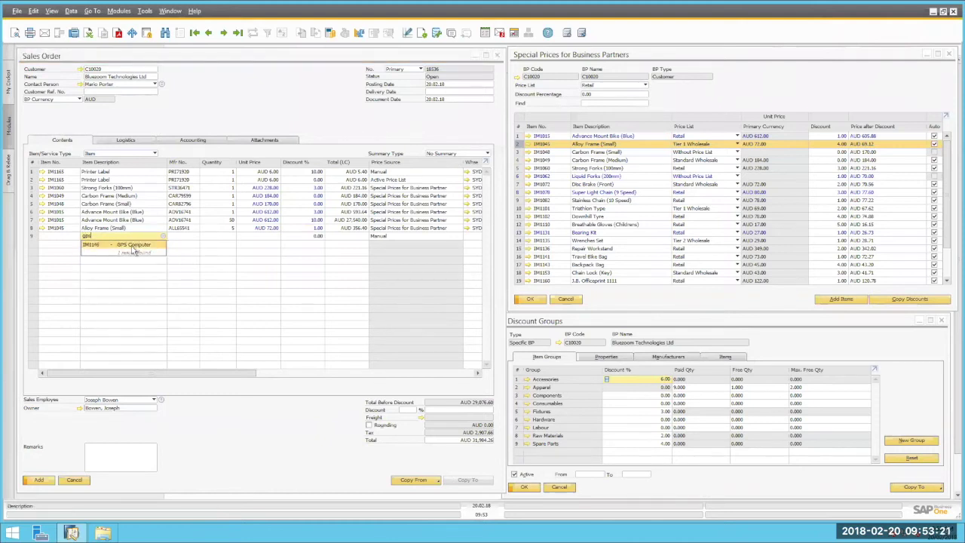
click(133, 248)
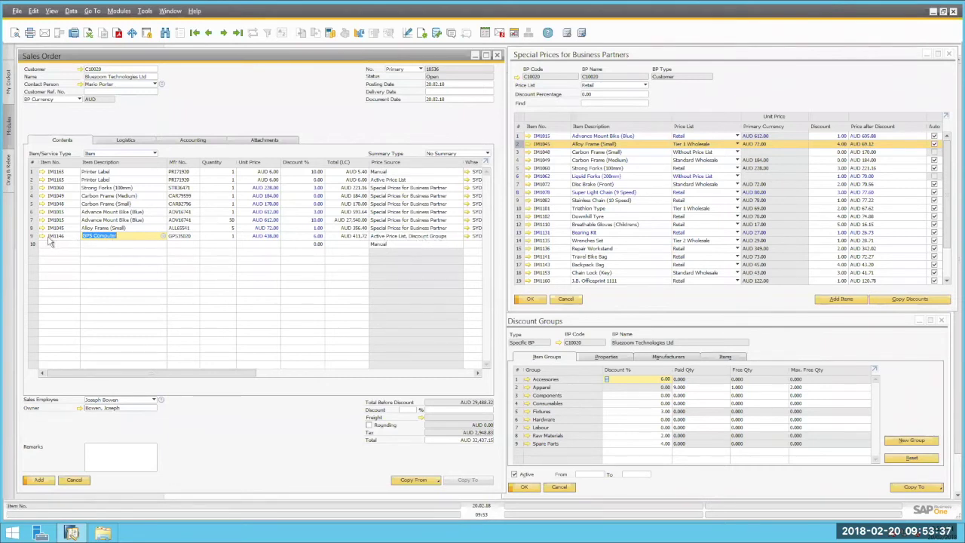
mouse_move(44, 240)
Highlight the paid and free quantities of the Apparel item group in the customer's discount groups
click(762, 342)
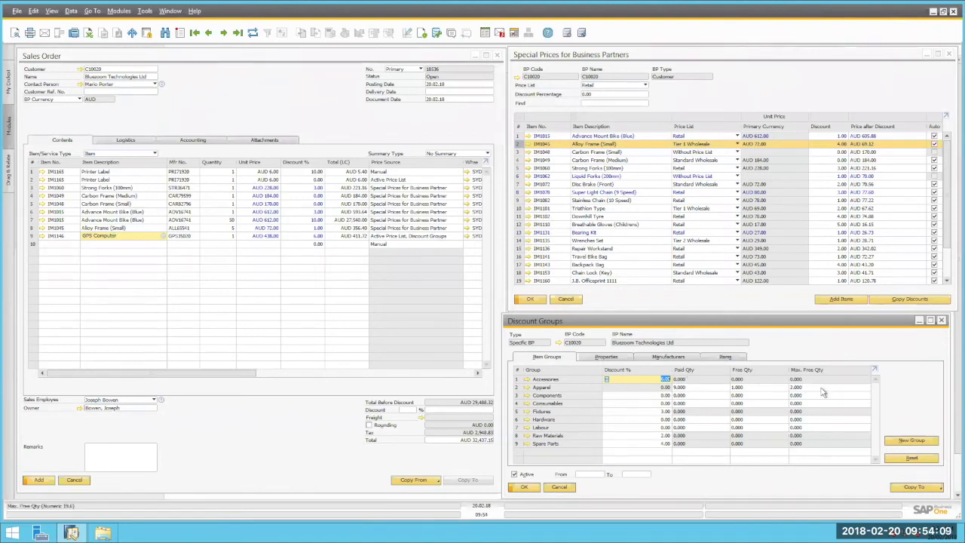
click(703, 390)
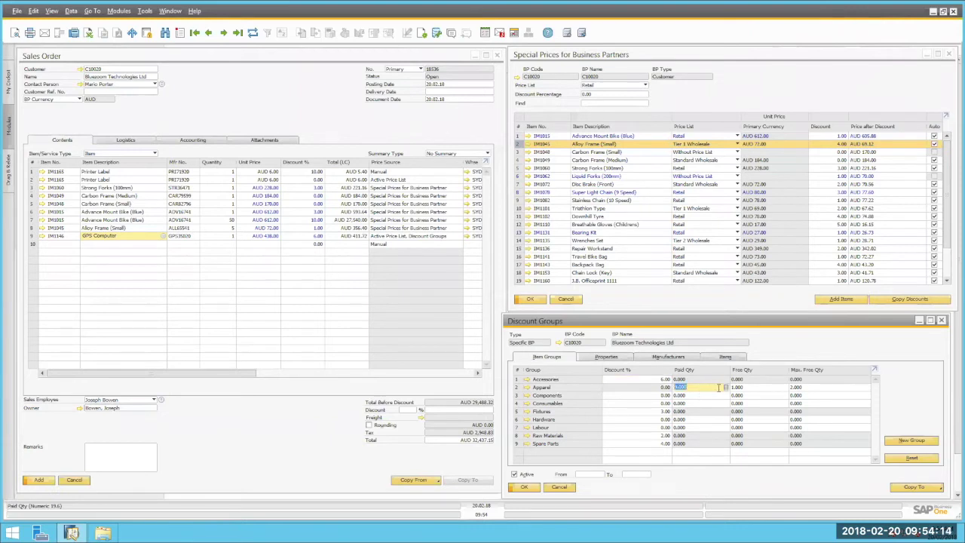
text(5)
click(769, 388)
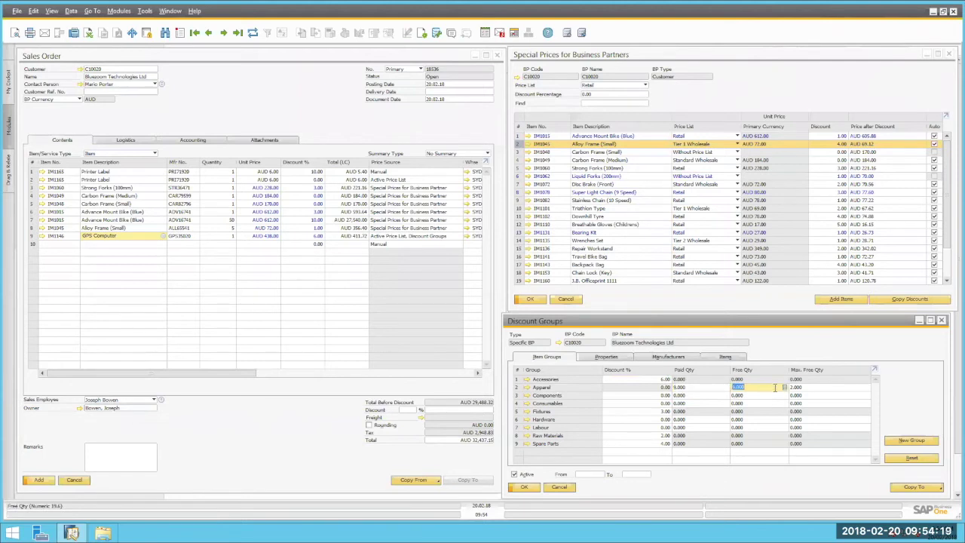
Add Red Helmet as the tenth order line with a quantity of 10
click(104, 250)
click(101, 245)
text(Ted)
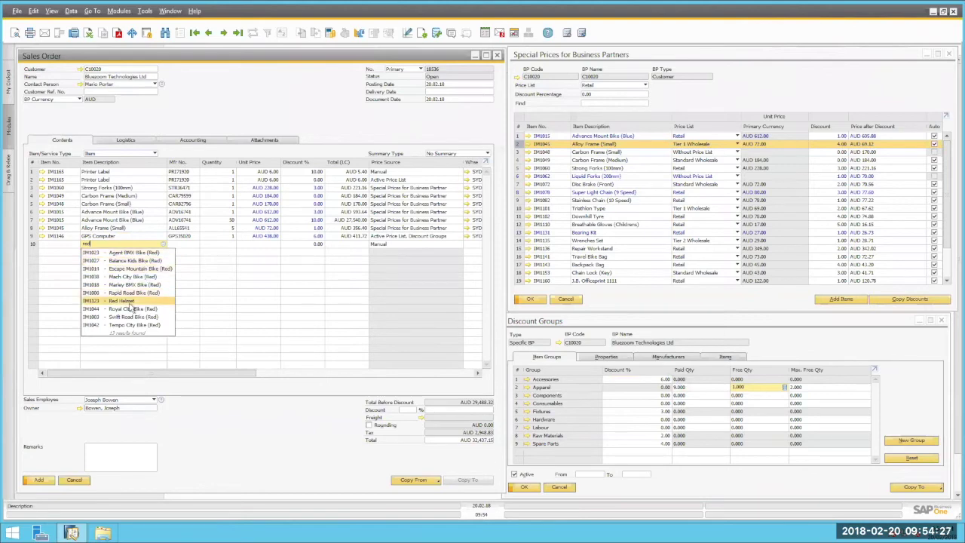
click(130, 301)
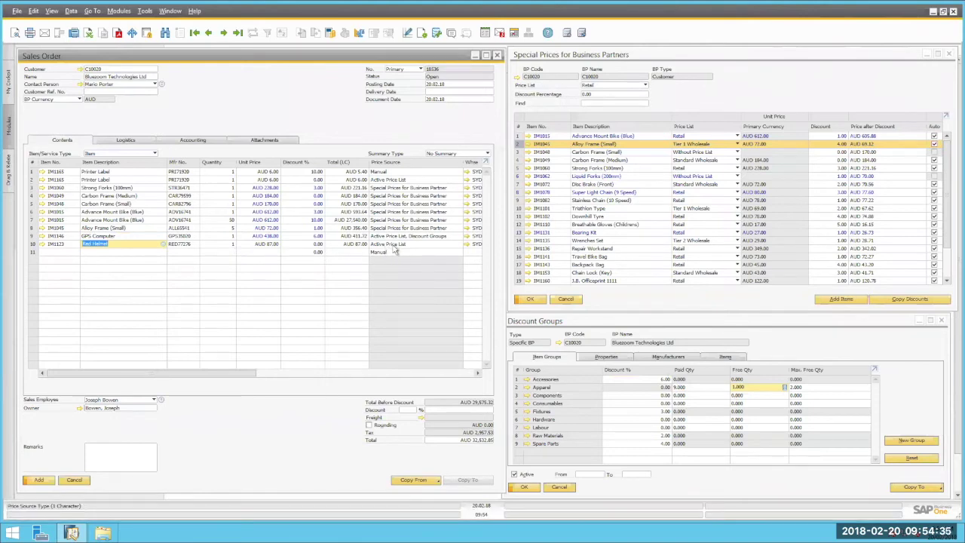
click(226, 245)
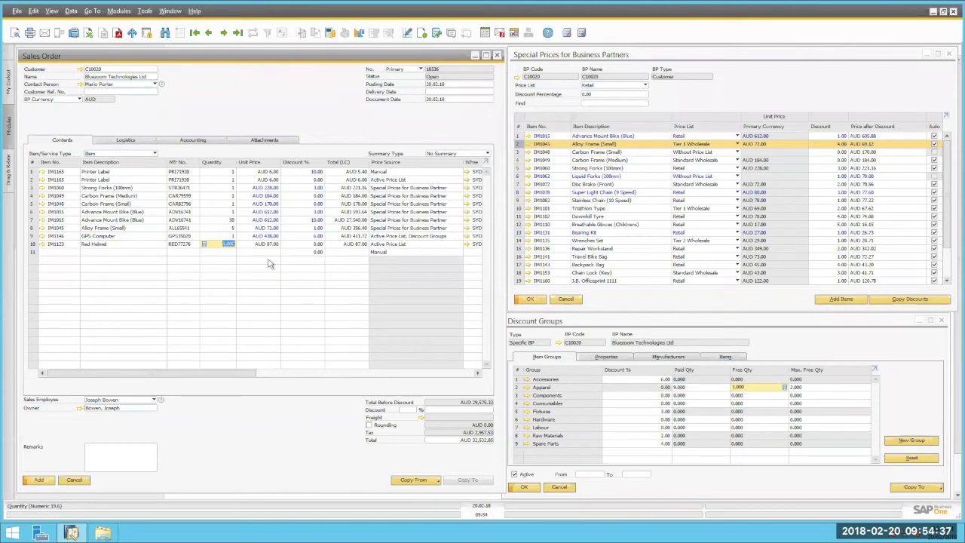
text(10)
key(Tab)
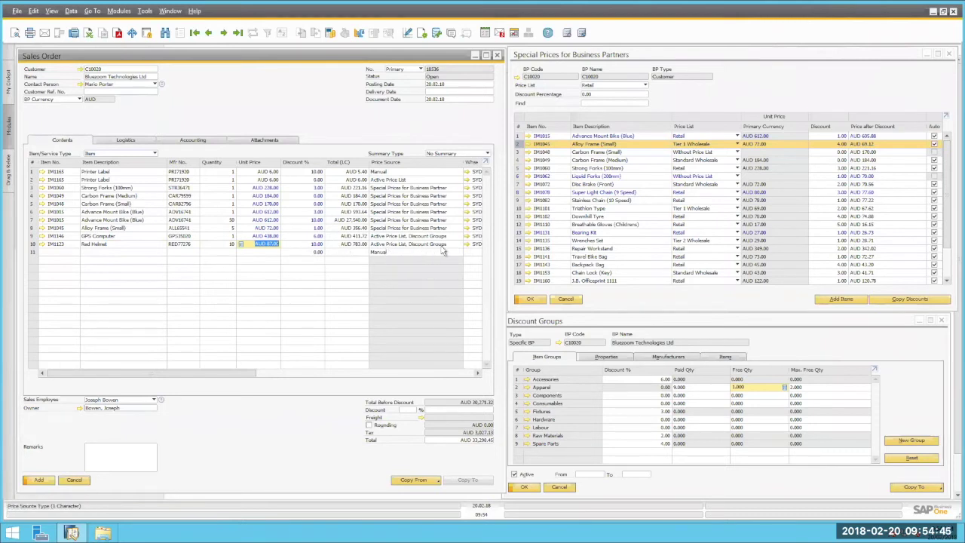
Highlight the Red Helmet line's discount, set its quantity to 9, and return it to 10
click(316, 246)
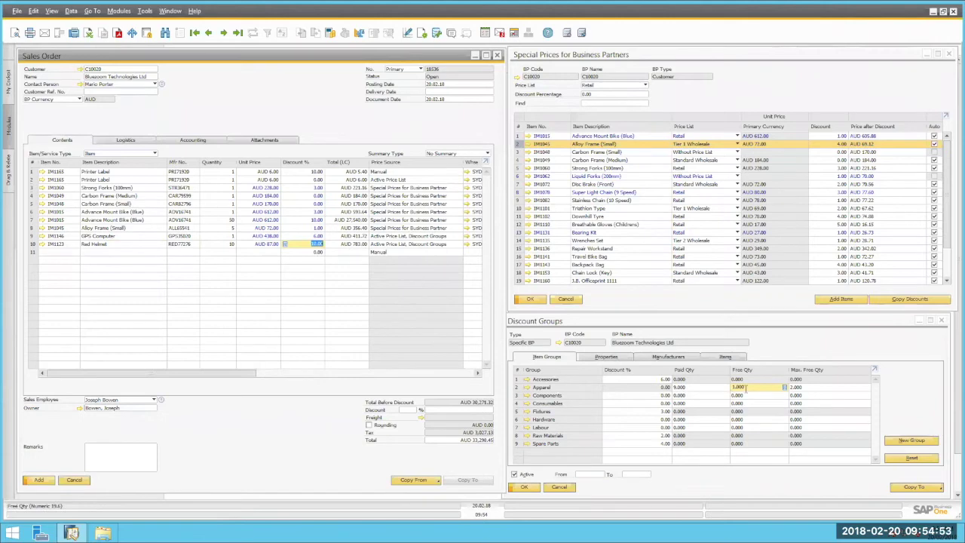
click(224, 244)
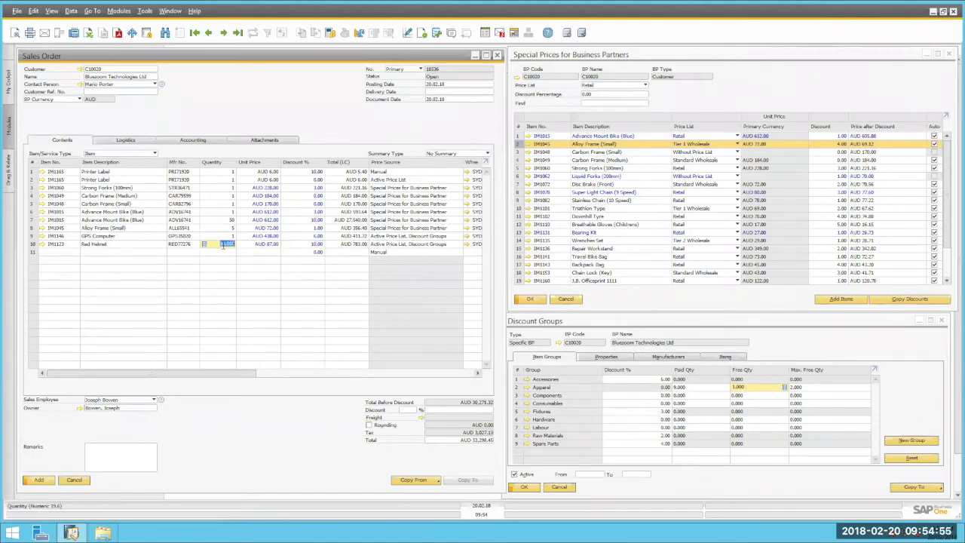
text(9)
key(Tab)
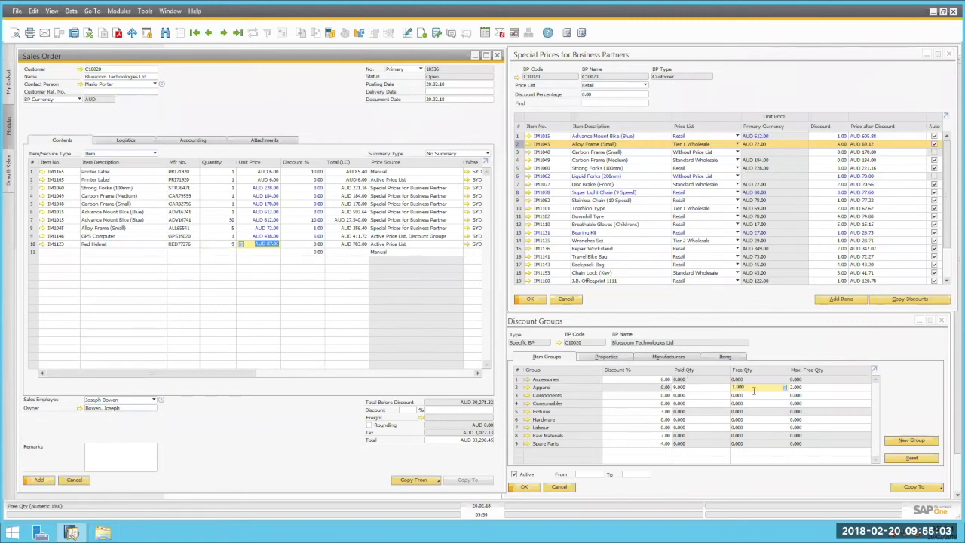
click(223, 246)
text(8)
key(Tab)
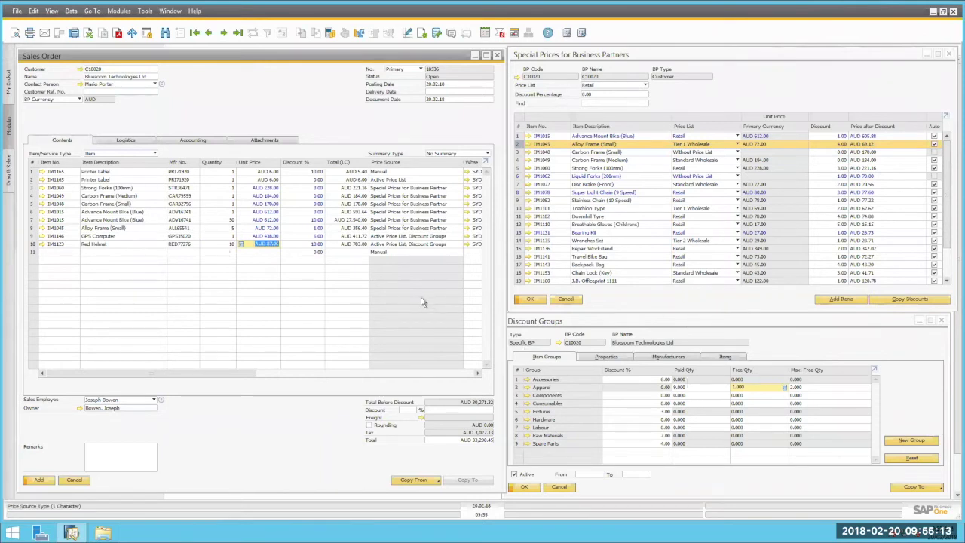
Set the quantity of the Red Helmet order line to 20
click(229, 245)
key(Tab)
click(229, 245)
key(BackSpace)
key(BackSpace)
text(20)
key(Tab)
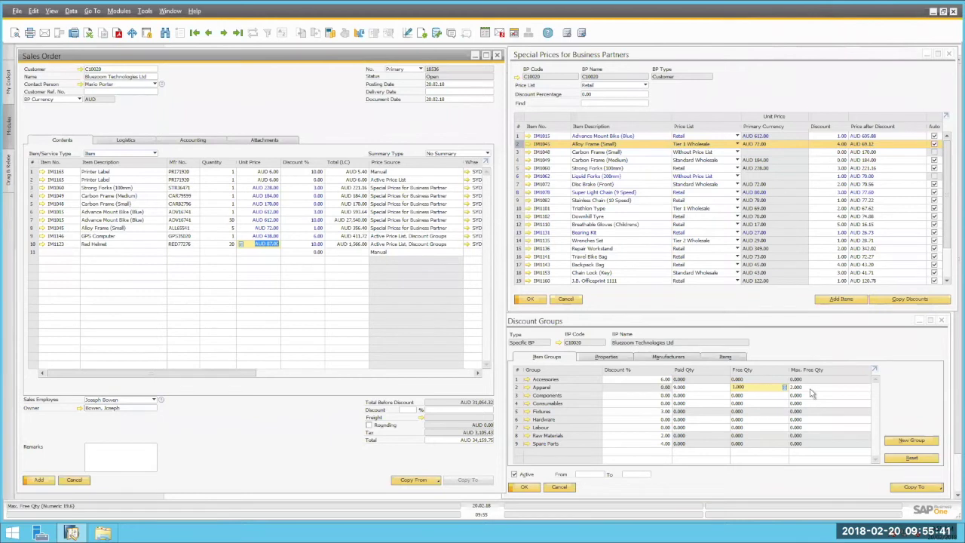
Set the quantity of the Red Helmet order line to 30
click(223, 245)
text(30)
key(Tab)
Display the customer's discounts by properties and add Nature City Bike (Black) as the eleventh order line
click(606, 359)
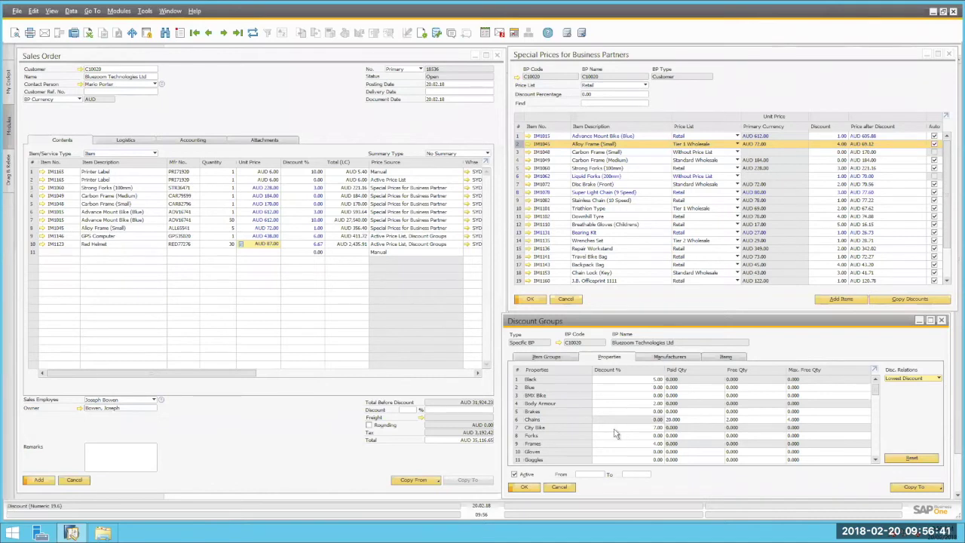
click(133, 260)
click(131, 252)
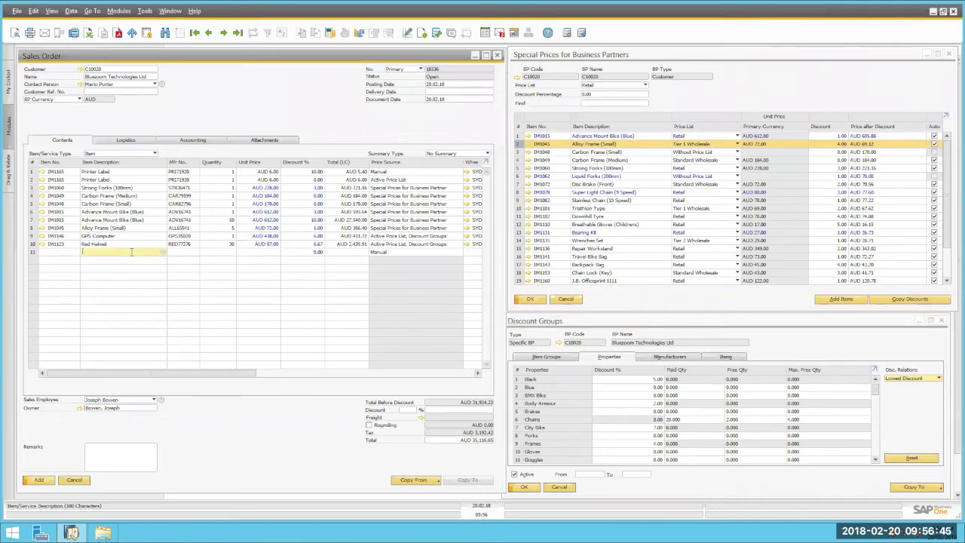
text(*ch)
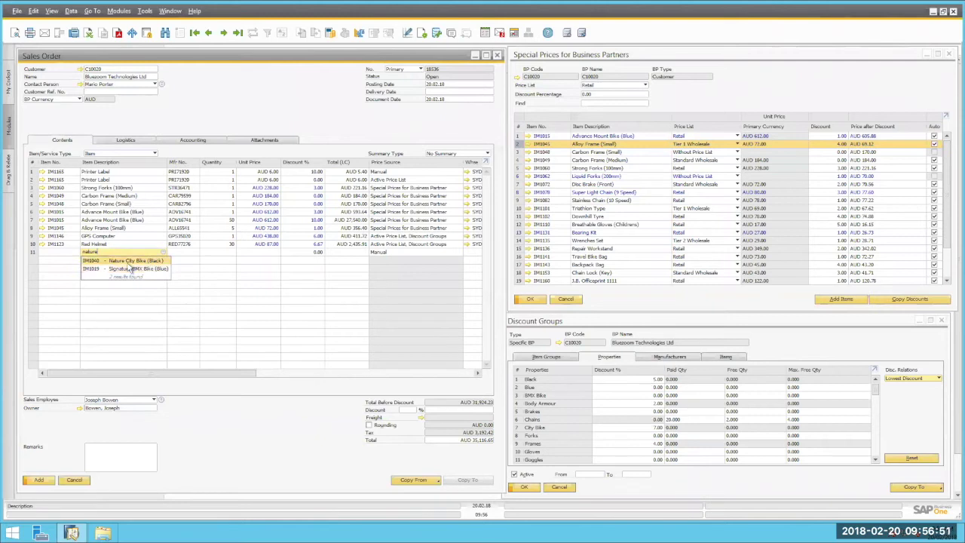
click(130, 261)
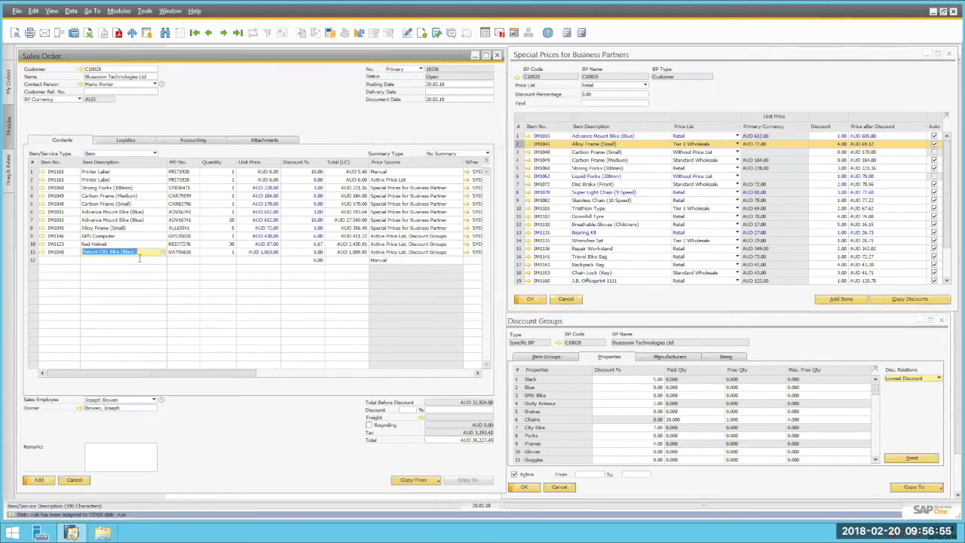
Compare the Nature City Bike (Black) line's discount with the discounts of the Black and City Bike properties
click(317, 253)
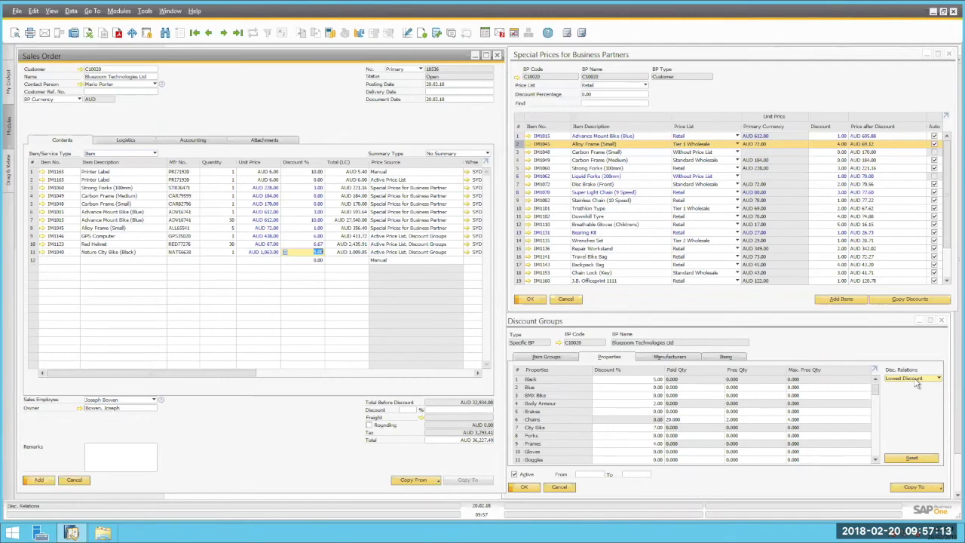
click(641, 379)
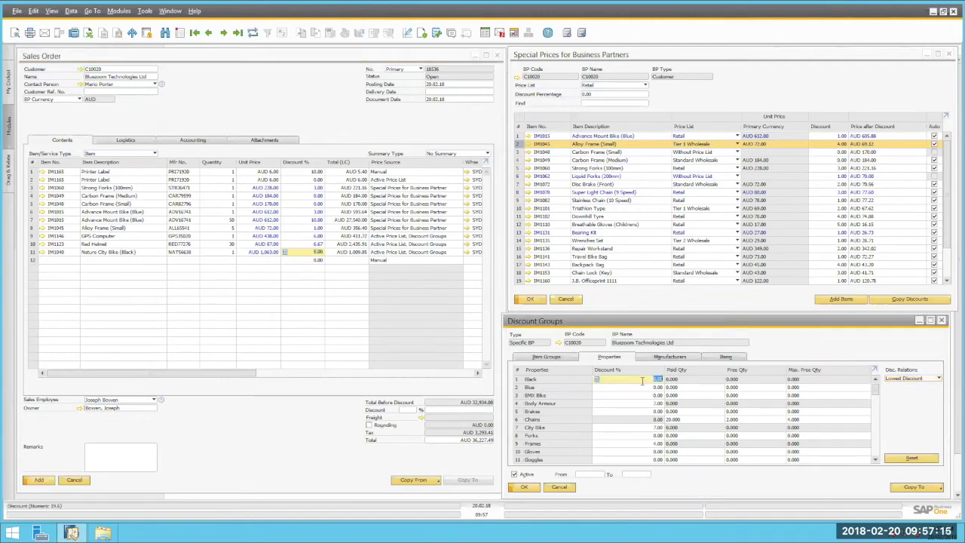
click(641, 435)
click(641, 427)
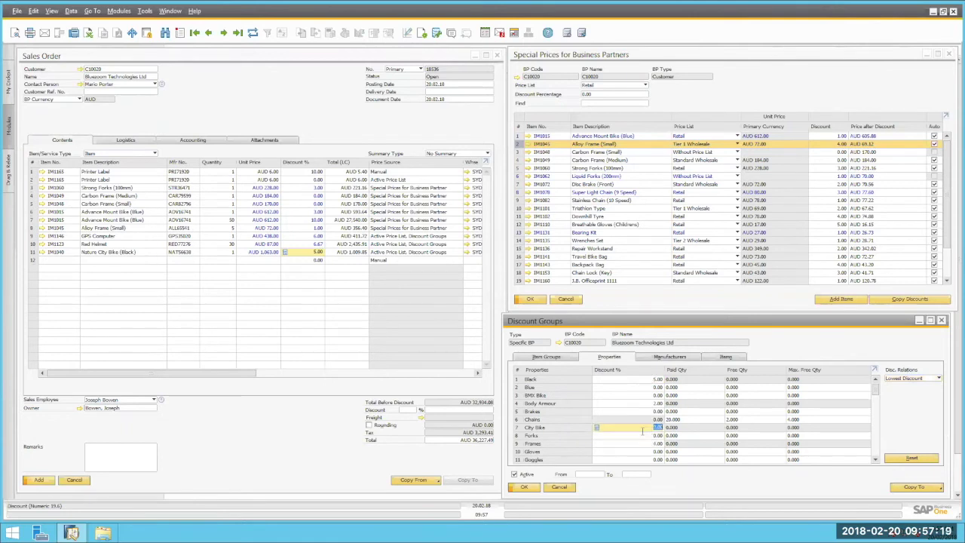
Set the discount relation for the customer's properties to Highest Discount and save the discount group
click(918, 379)
click(904, 400)
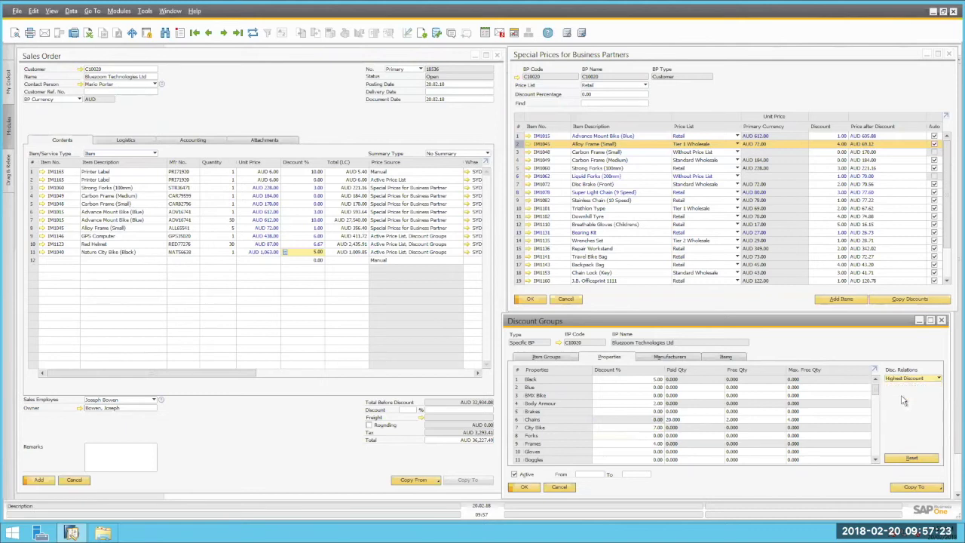
click(523, 487)
Add Nature City Bike (Black) as the twelfth order line and highlight its discount
click(113, 260)
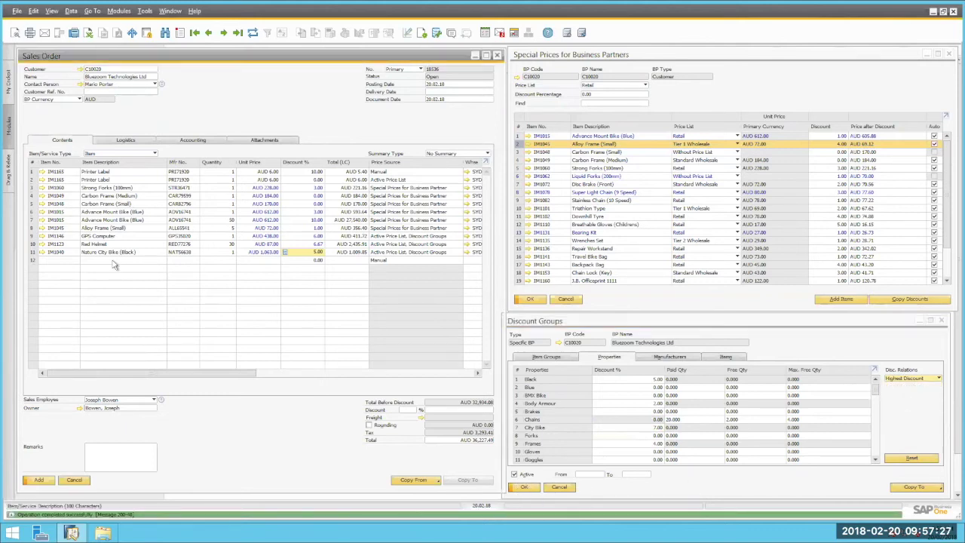
text(nature)
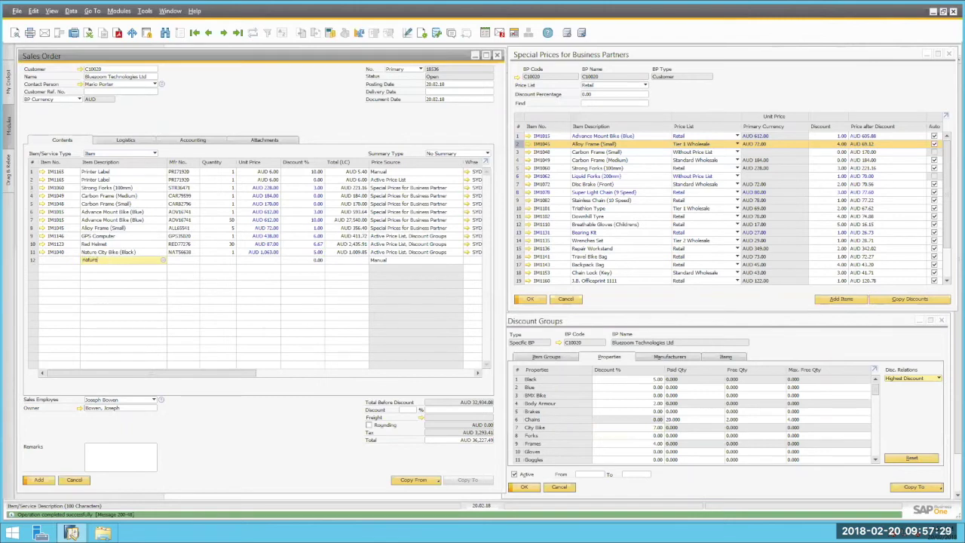
click(107, 270)
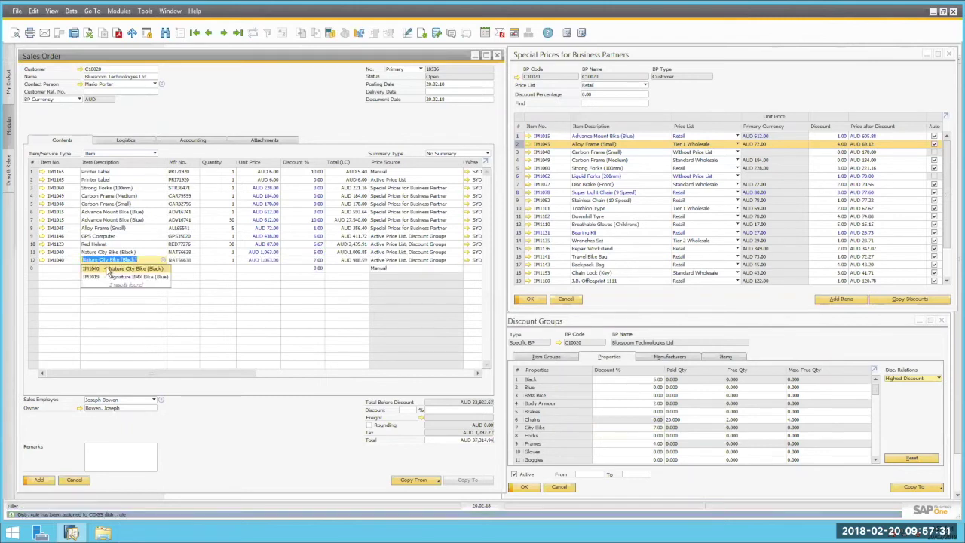
click(315, 260)
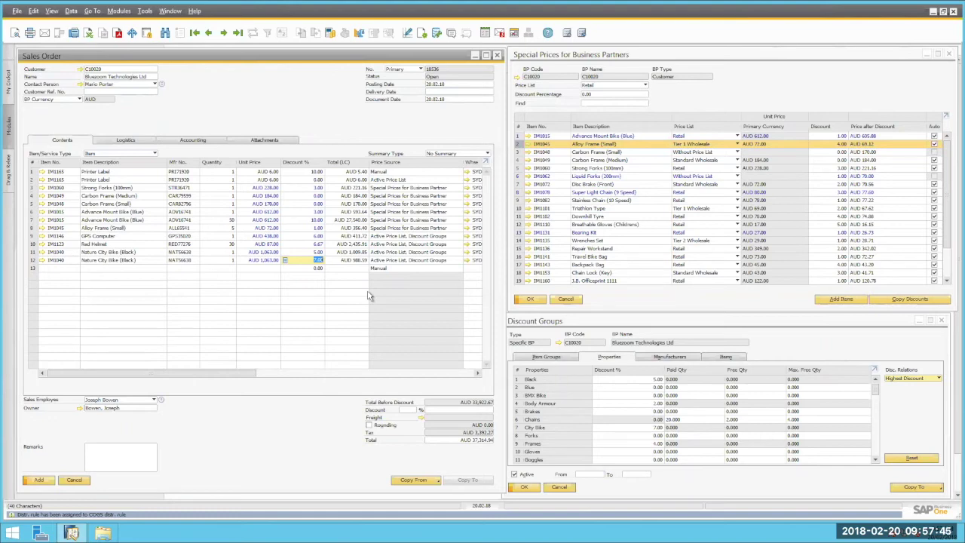
Set the discount relation for the customer's properties to Average and save the discount group
click(918, 383)
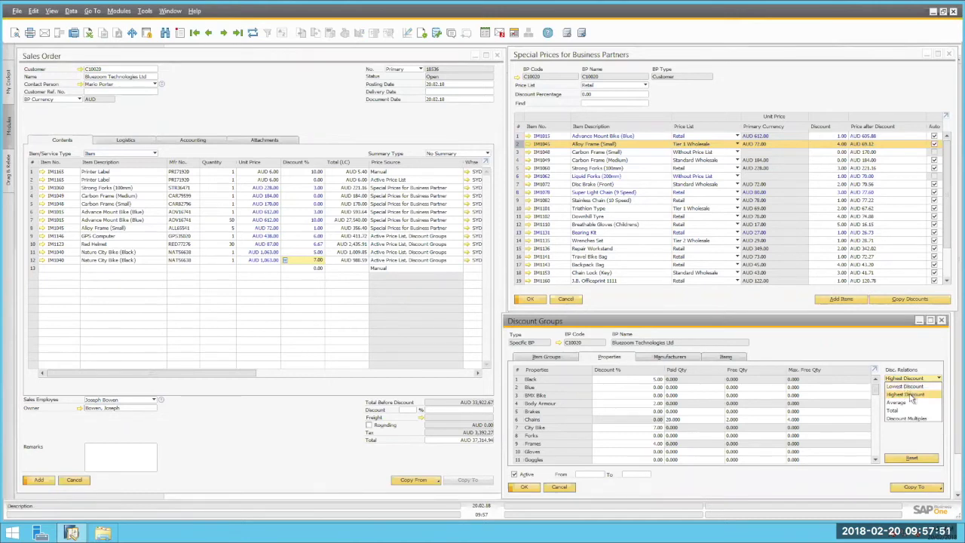
click(908, 402)
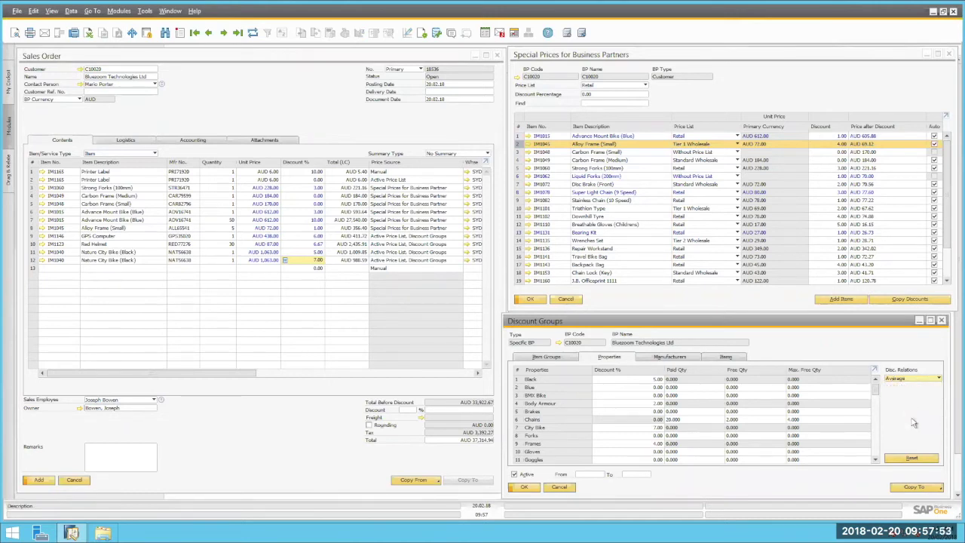
click(525, 487)
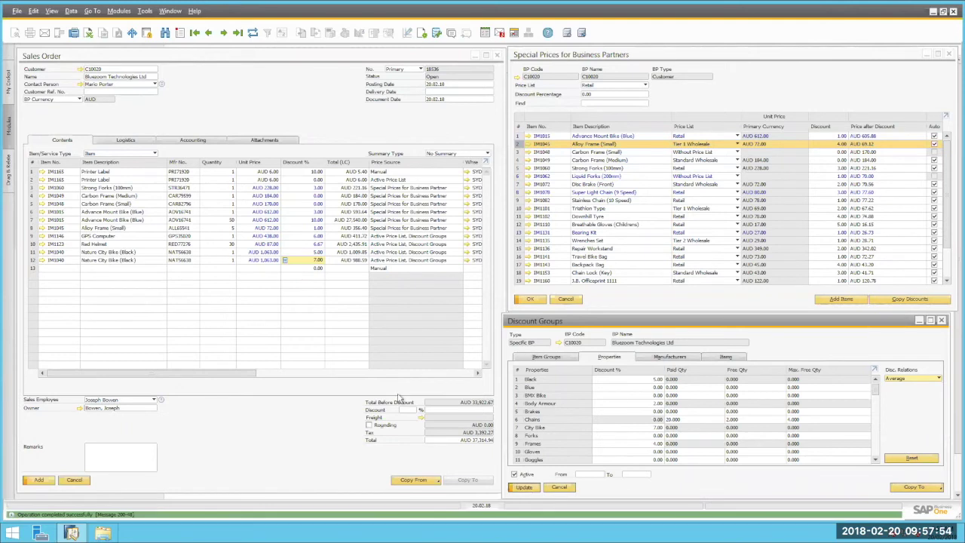
Add Nature City Bike (Black) as the thirteenth order line and highlight its discount
click(143, 268)
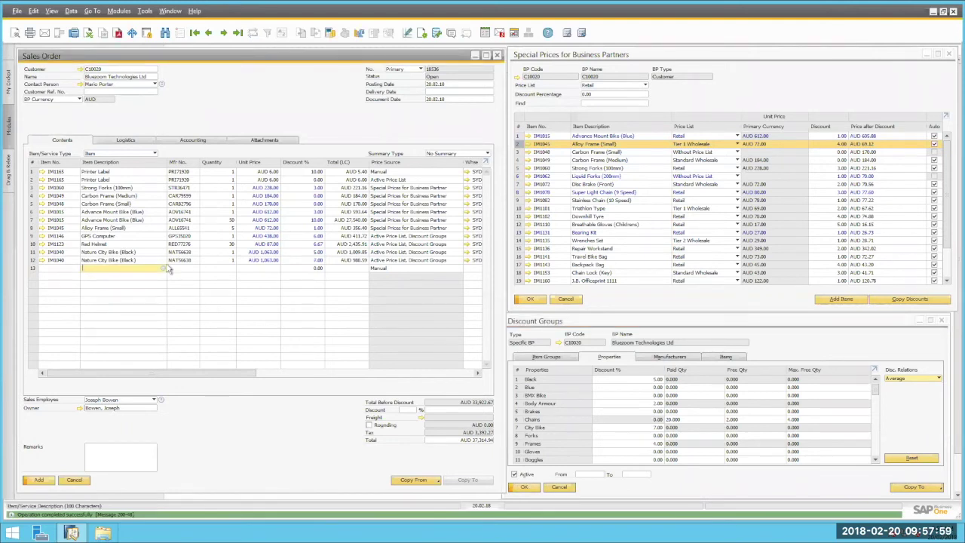
text(Nature City Bike (Black))
key(Tab)
click(316, 269)
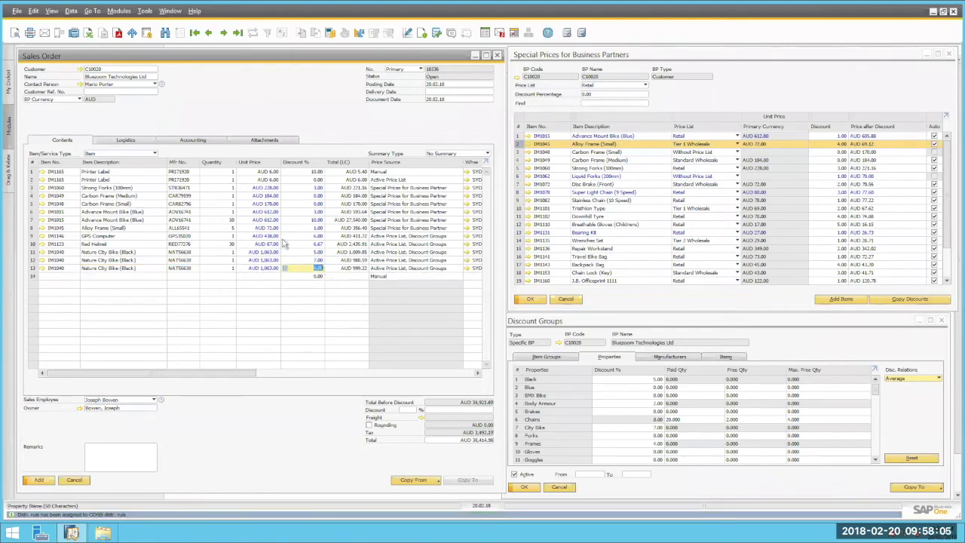
Set the discount relation for the customer's properties to Total and save the discount group
click(916, 378)
click(908, 410)
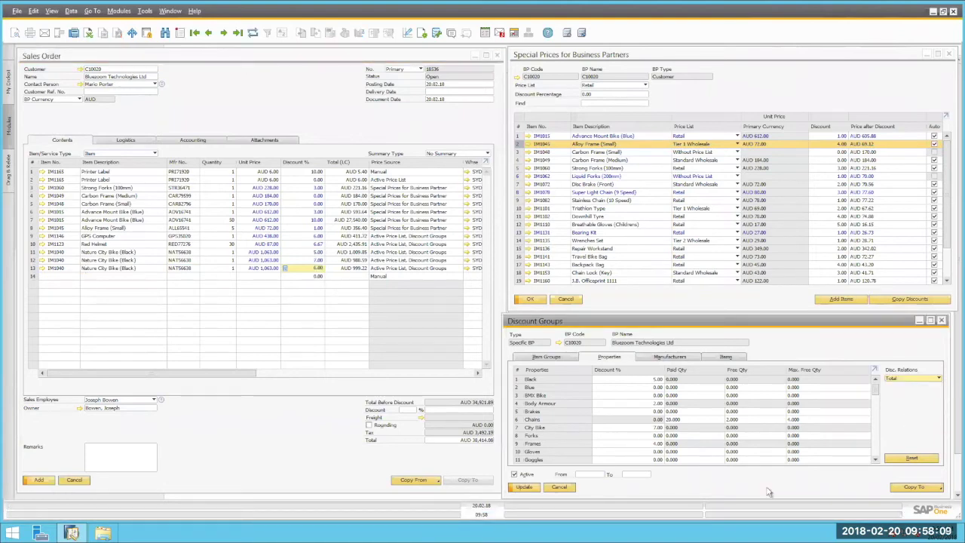
click(530, 488)
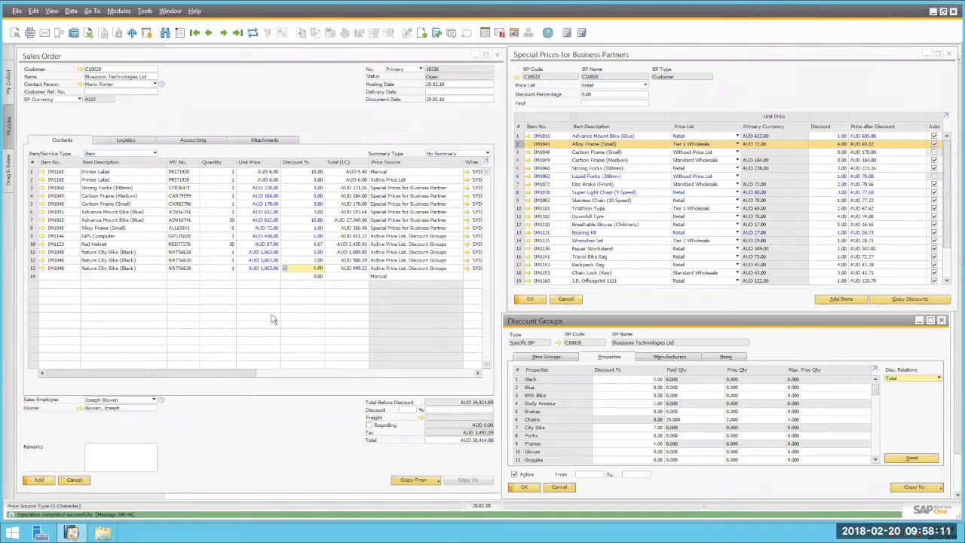
Add Nature City Bike (Black) as the fourteenth order line
click(103, 282)
text(Nature)
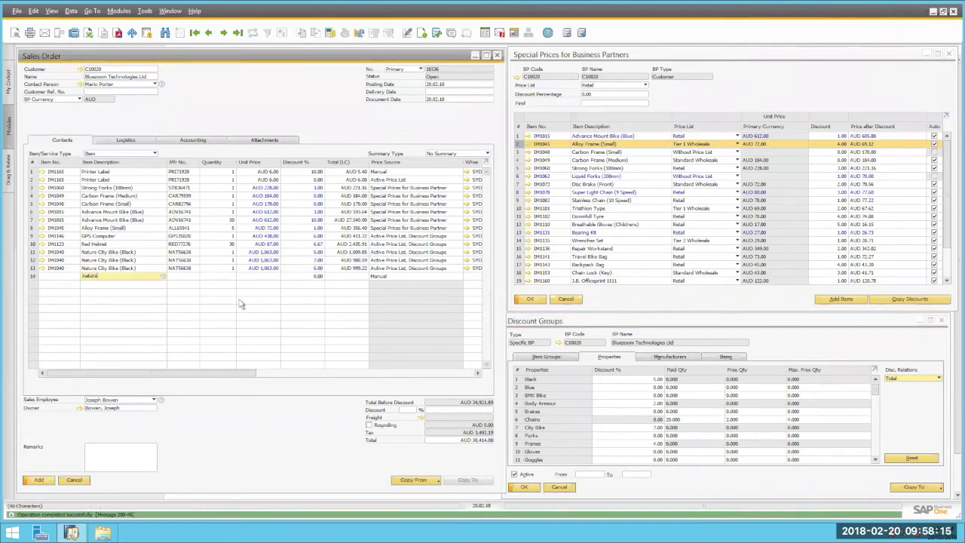
key(Return)
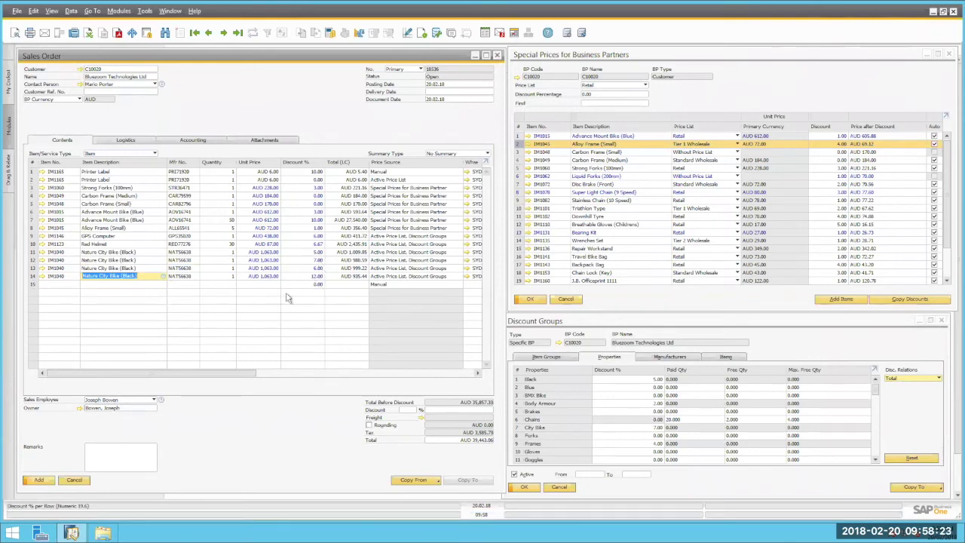
Set the discount relation for the customer's properties to Discount Multiples and save the discount group
click(923, 379)
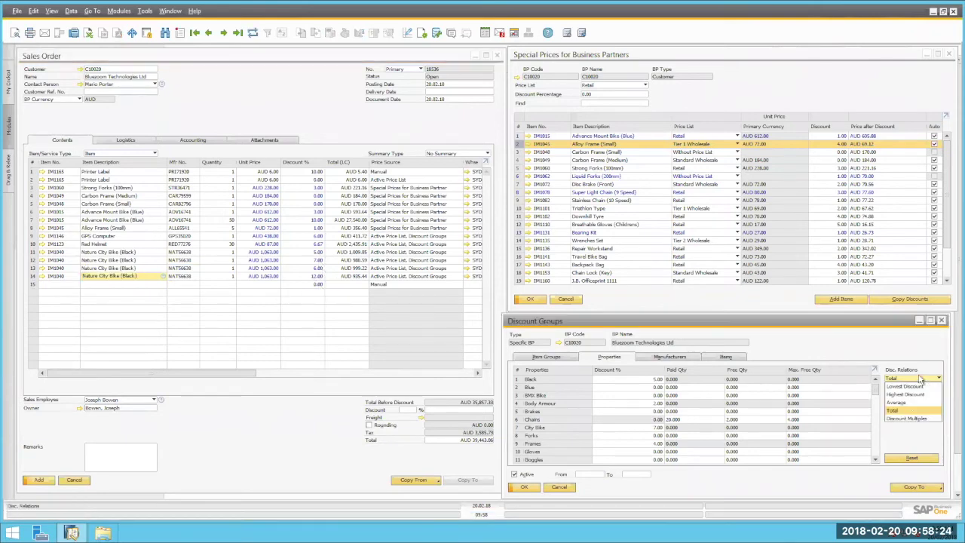
click(904, 418)
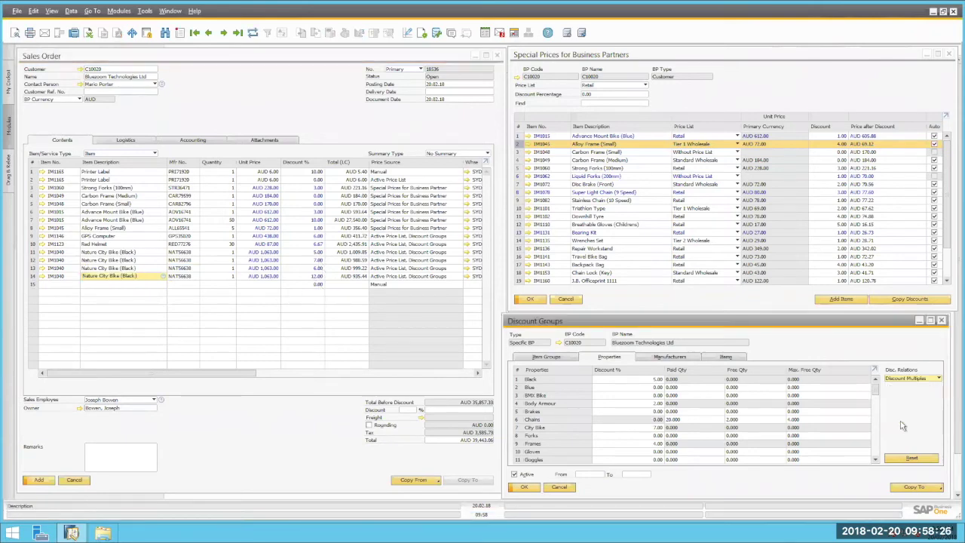
click(526, 487)
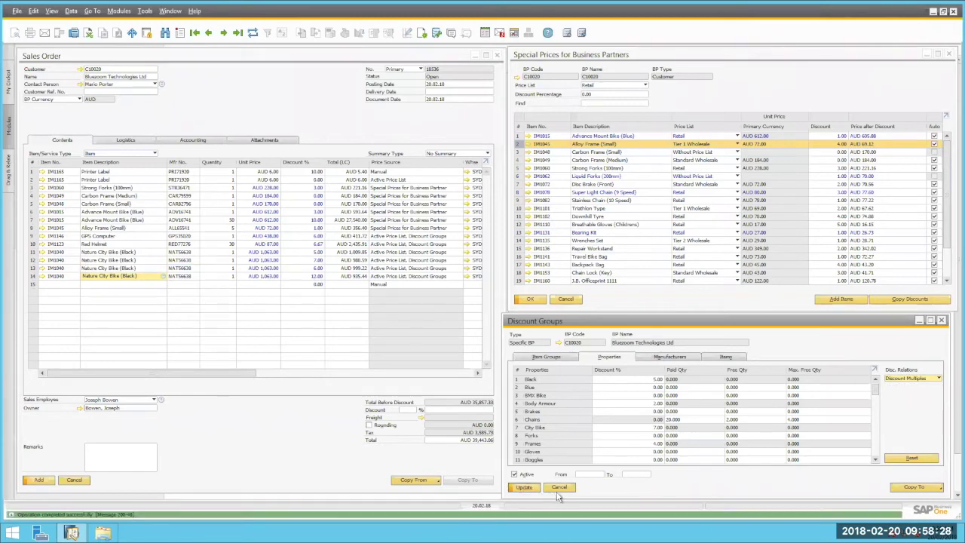
Add Nature City Bike (Black) as the fifteenth order line and highlight its discount
click(111, 288)
click(111, 284)
text(nature)
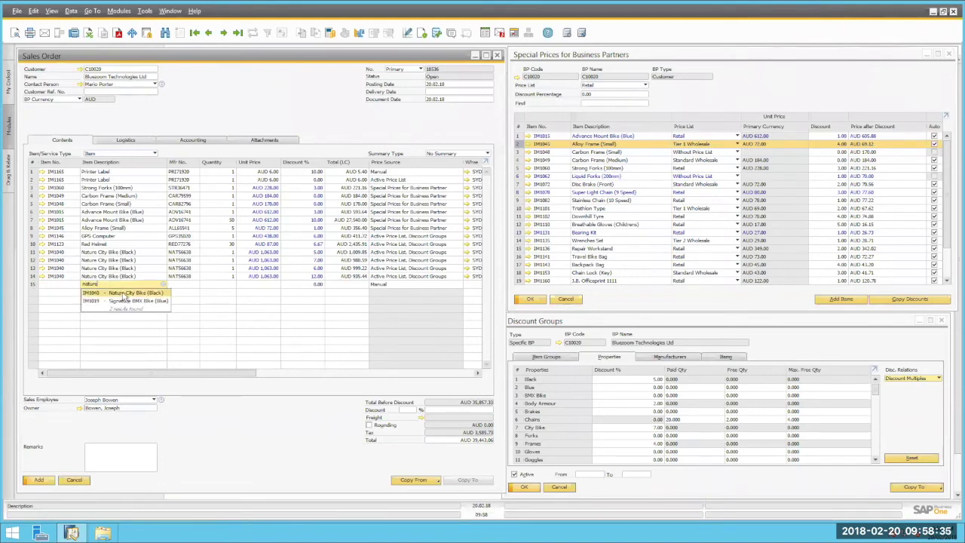
click(124, 294)
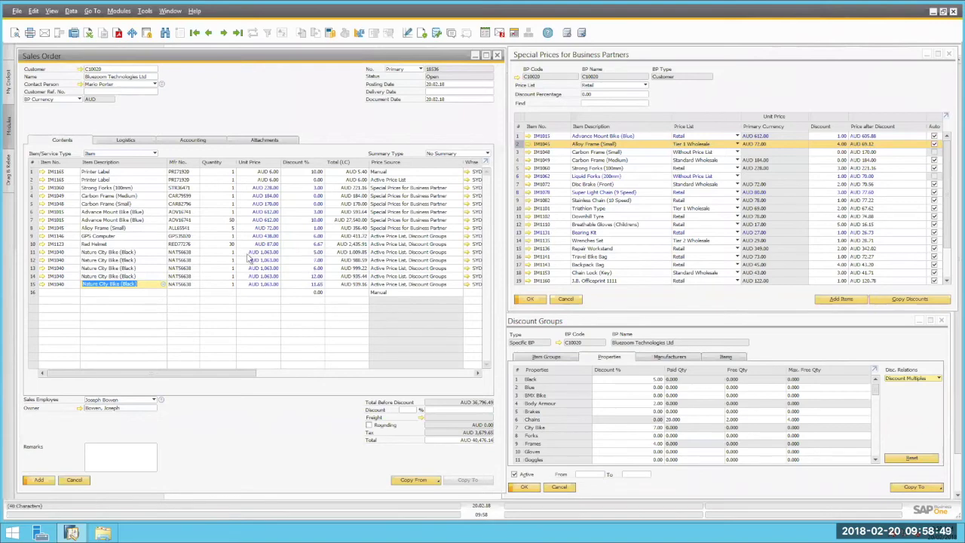
click(313, 285)
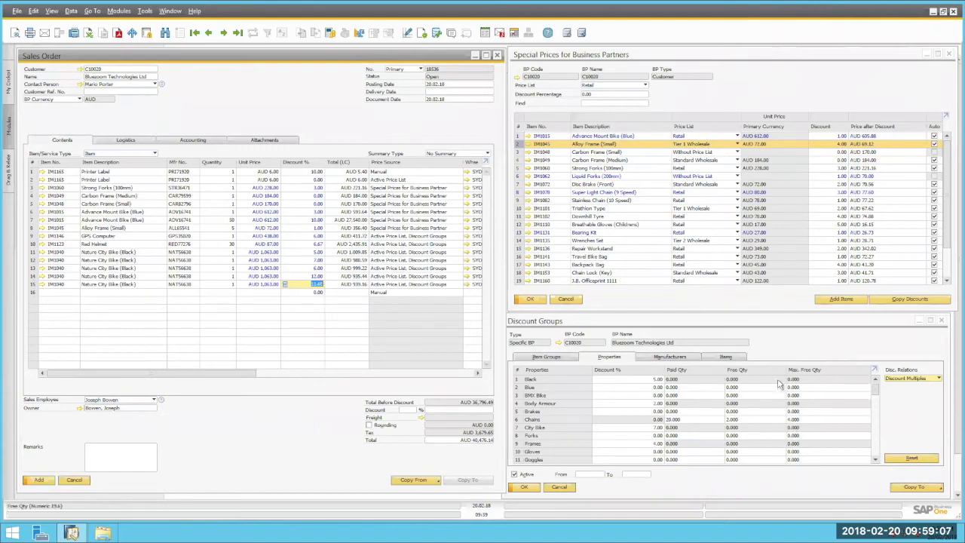
Review the manufacturer, item and item group discounts in the customer's discount group
click(670, 357)
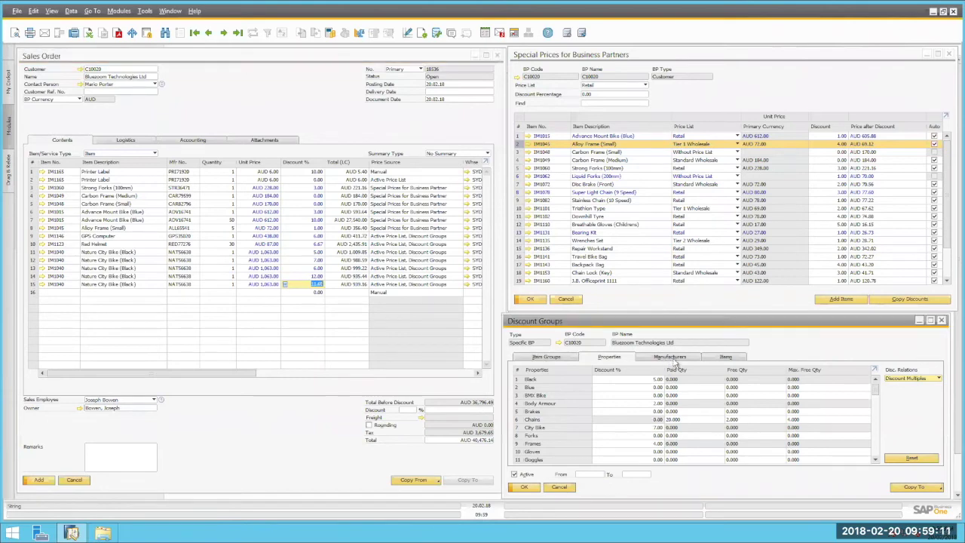
click(726, 357)
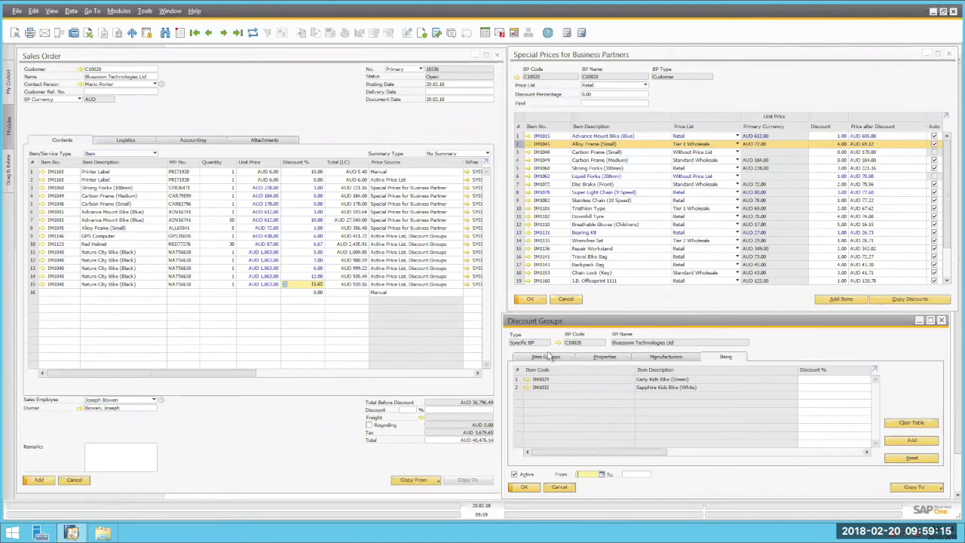
click(547, 357)
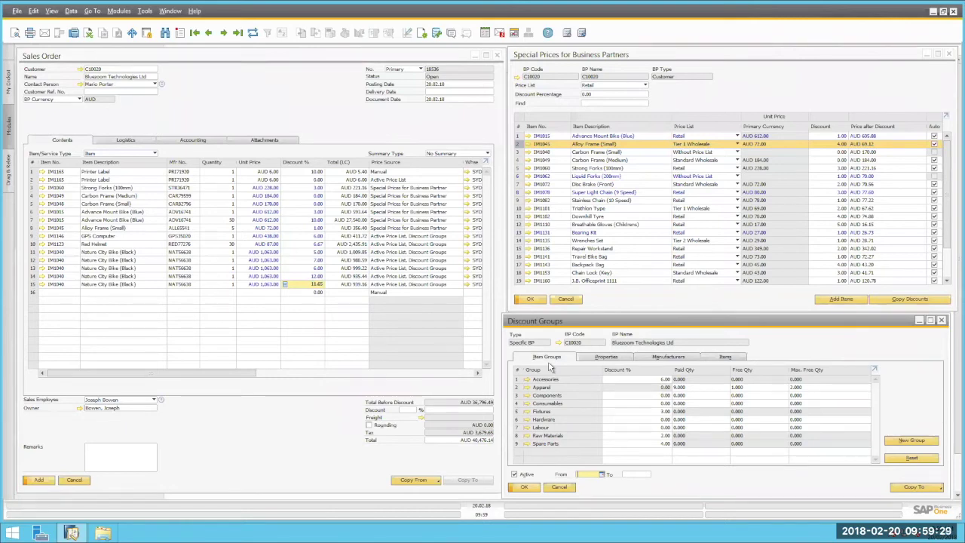
Open Period and Volume Discounts for the Retail price list, widen the window, and show the period discounts of Action Mountain Bike (Blue)
click(121, 12)
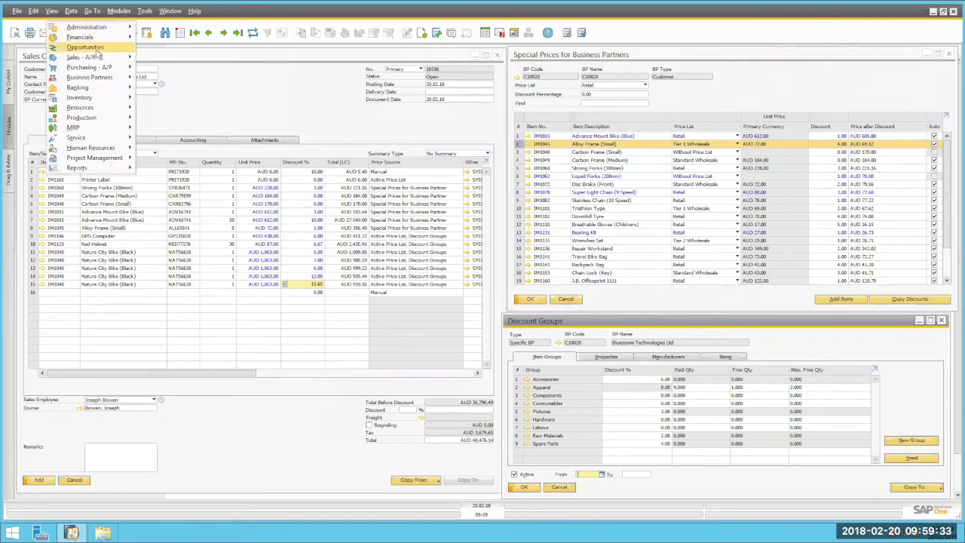
mouse_move(99, 100)
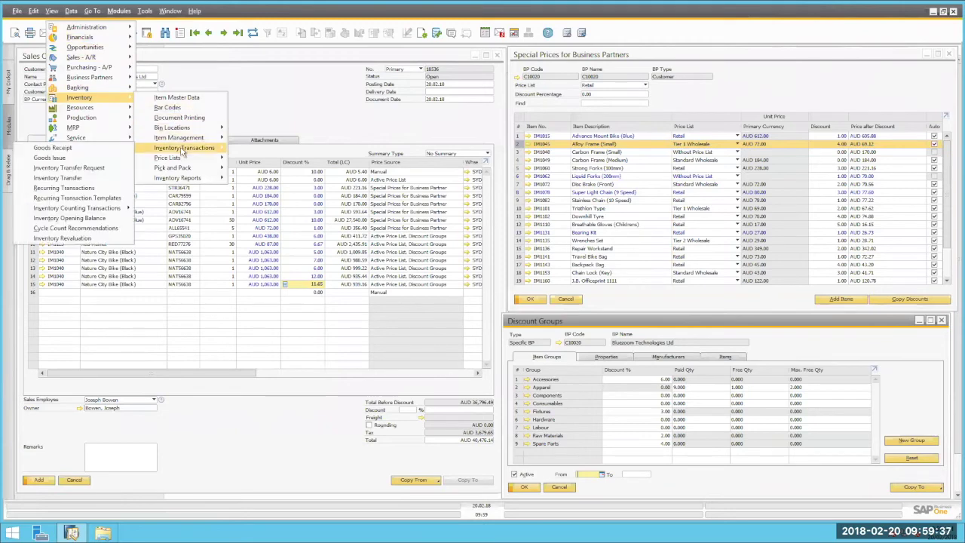
mouse_move(180, 160)
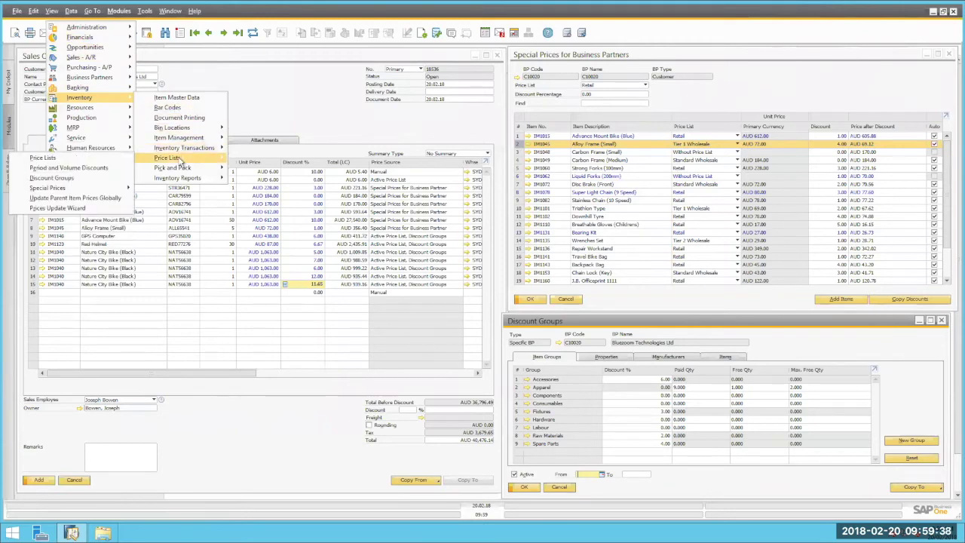
click(95, 169)
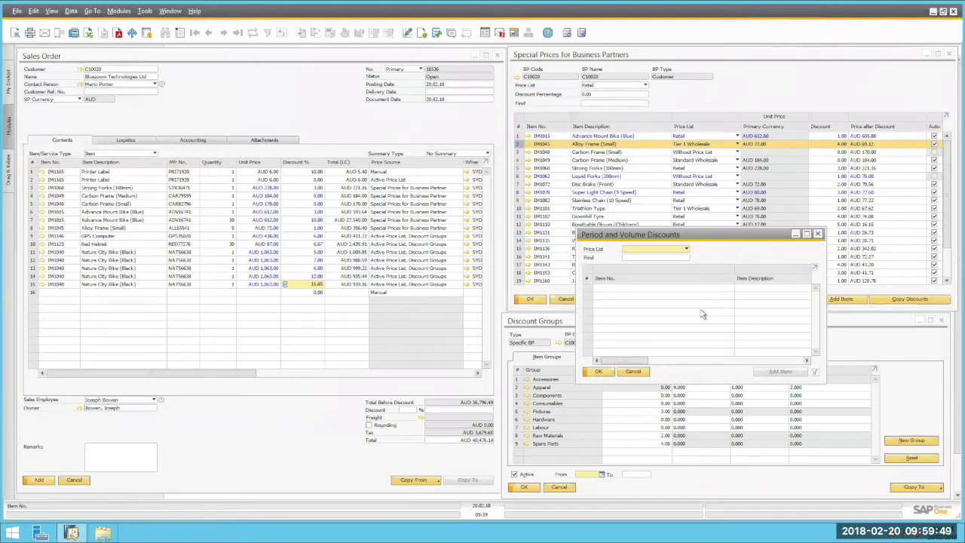
click(665, 249)
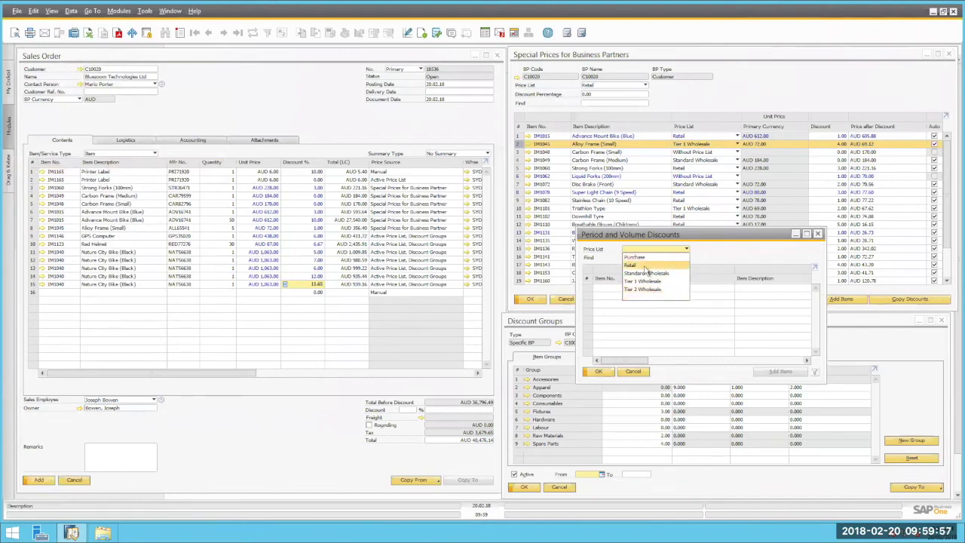
click(646, 265)
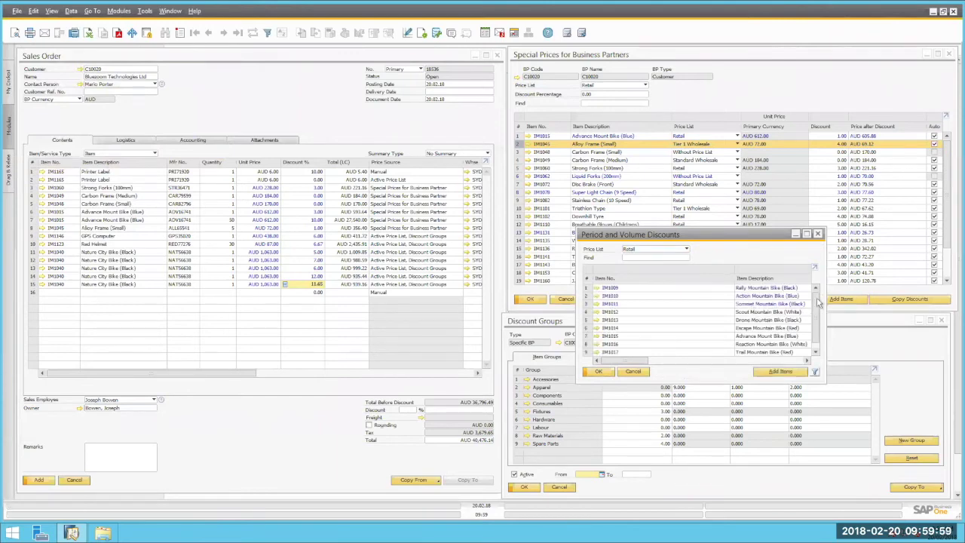
drag(825, 270, 951, 261)
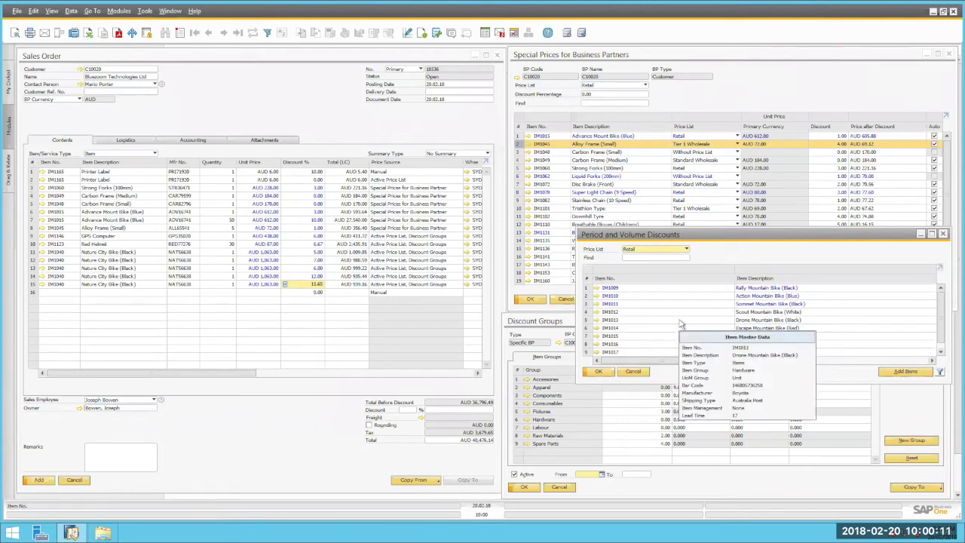
double_click(589, 297)
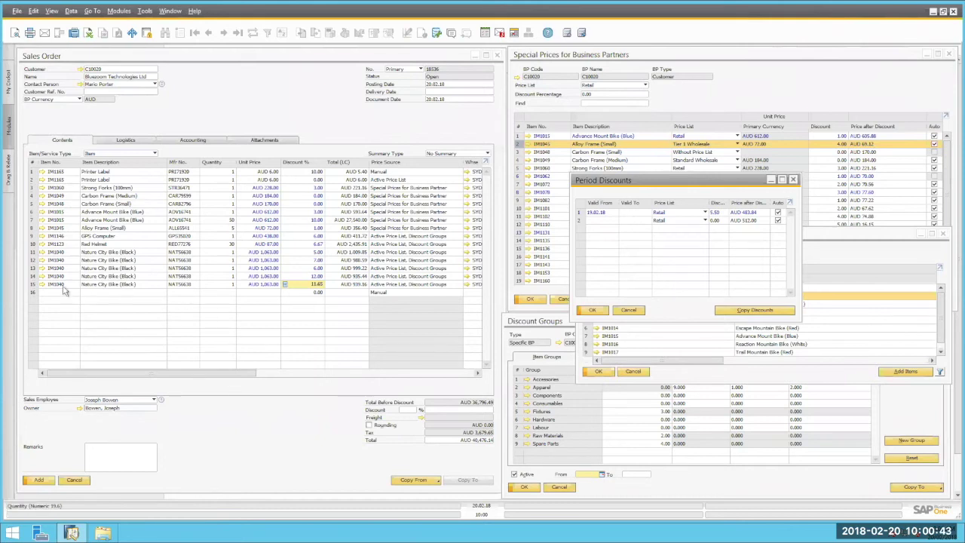
Add Action Mountain Bike (Blue) as the sixteenth order line and highlight its discount
click(104, 292)
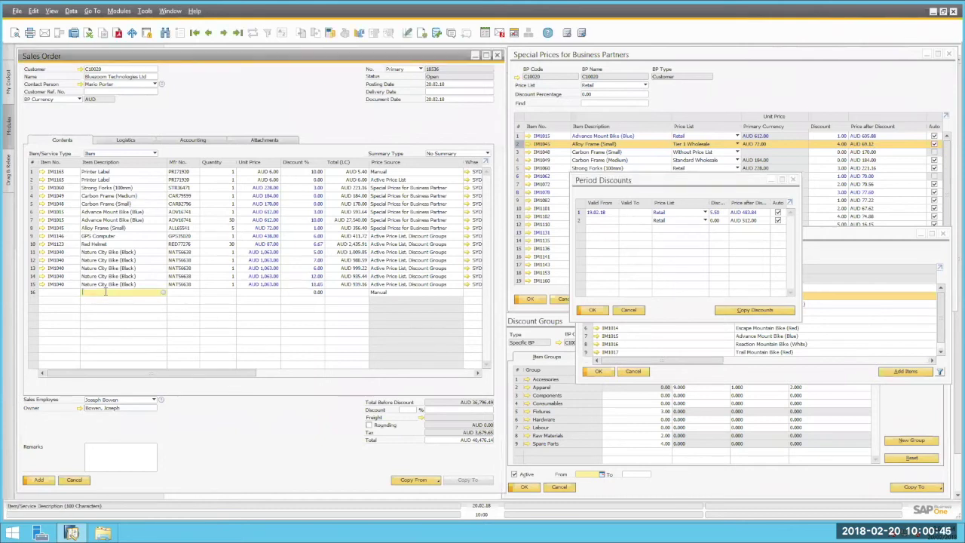
text(action)
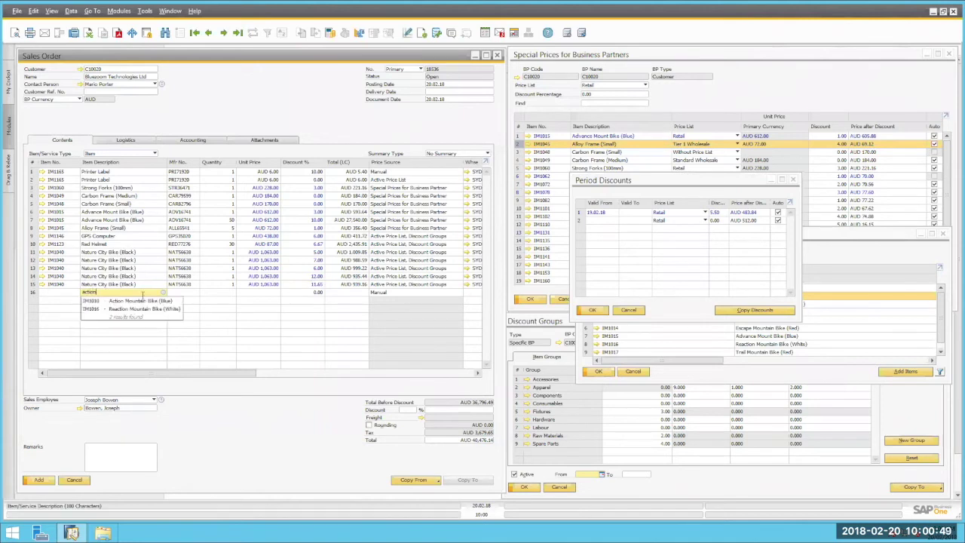
click(136, 301)
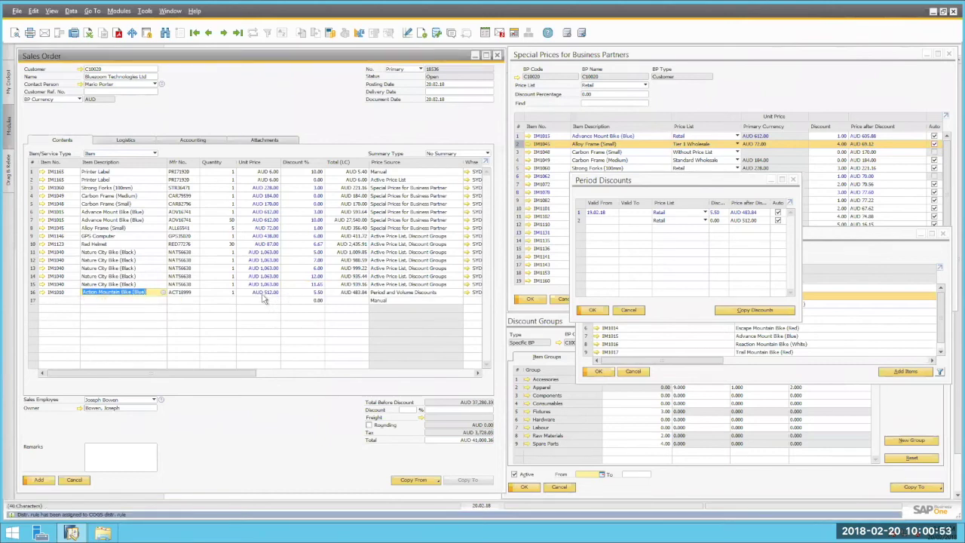
click(316, 293)
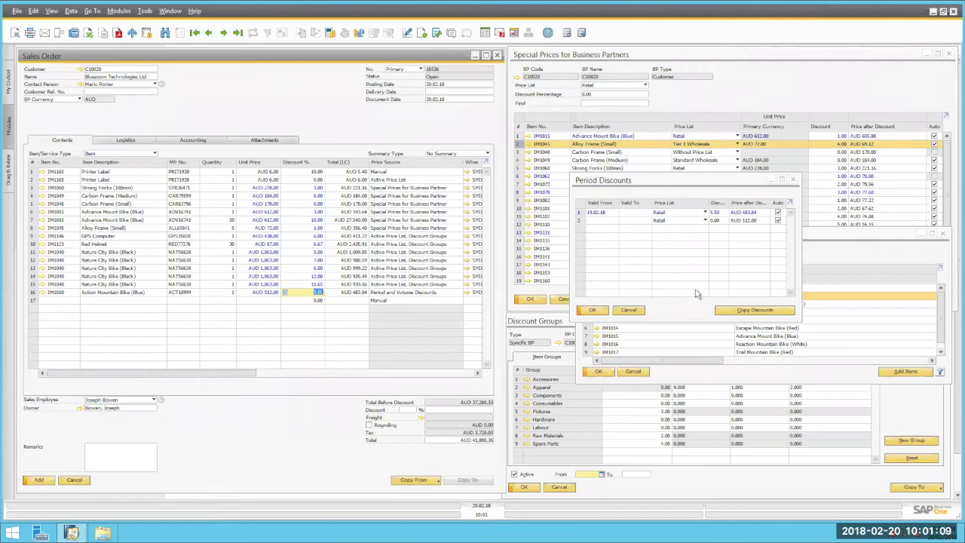
Open the volume discounts of the period starting 19.02.18 and add Action Mountain Bike (Blue) with quantity 10 as the seventeenth order line
double_click(580, 215)
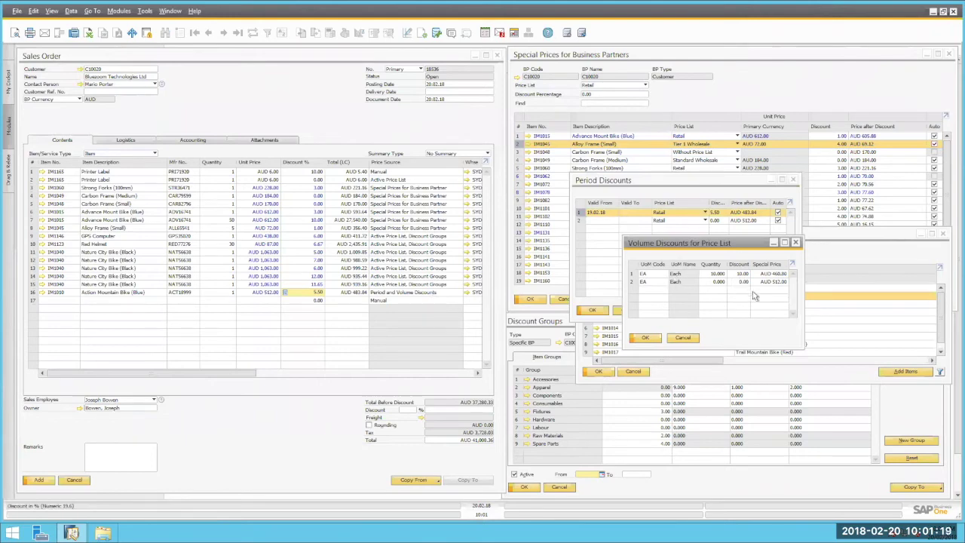
click(98, 302)
text(action)
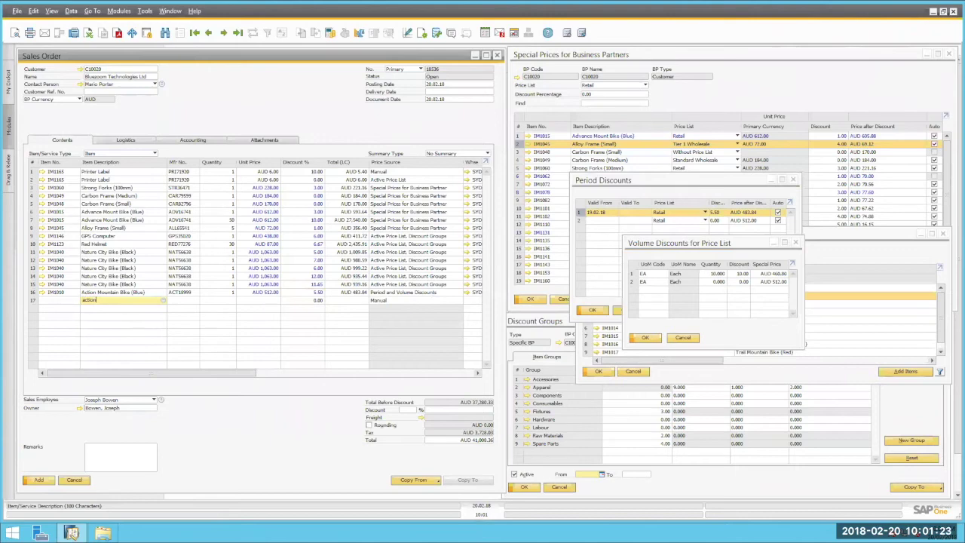
click(137, 309)
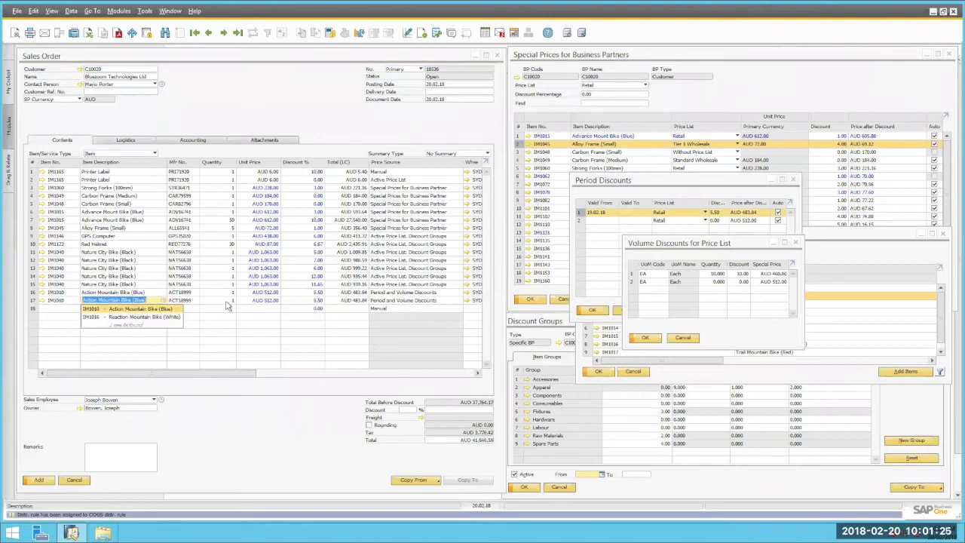
key(Tab)
text(10)
key(Tab)
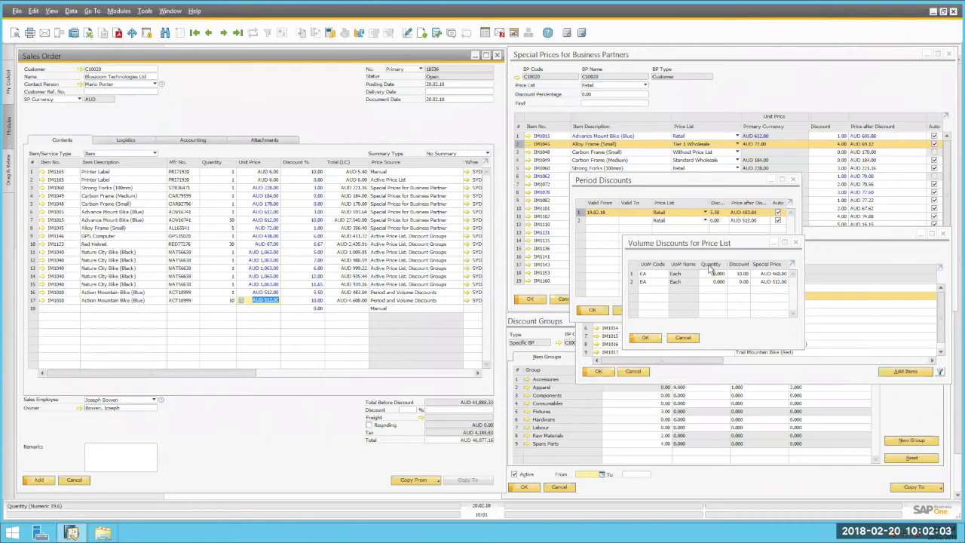
Close the volume discount, period discount, special price and discount group windows without saving, leaving only the sales order open
click(684, 338)
click(628, 310)
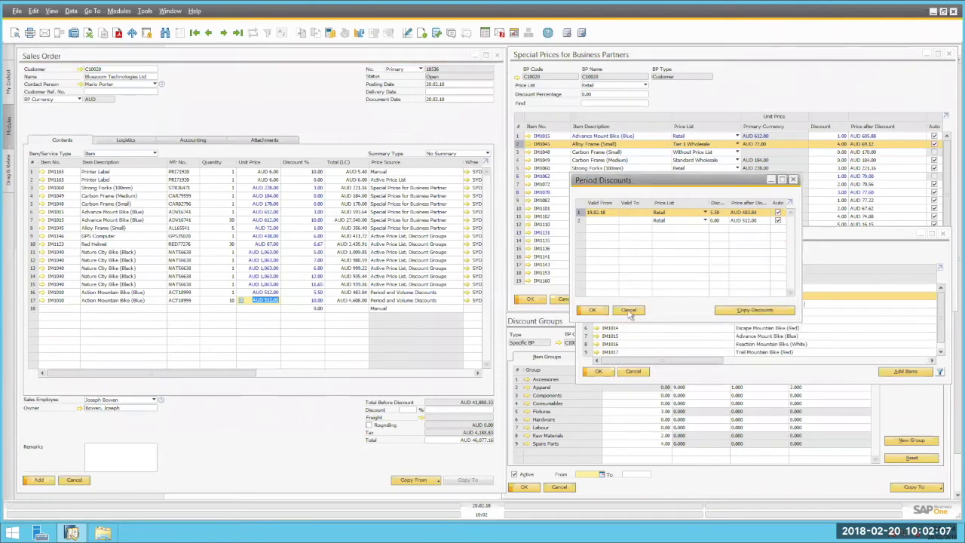
click(636, 372)
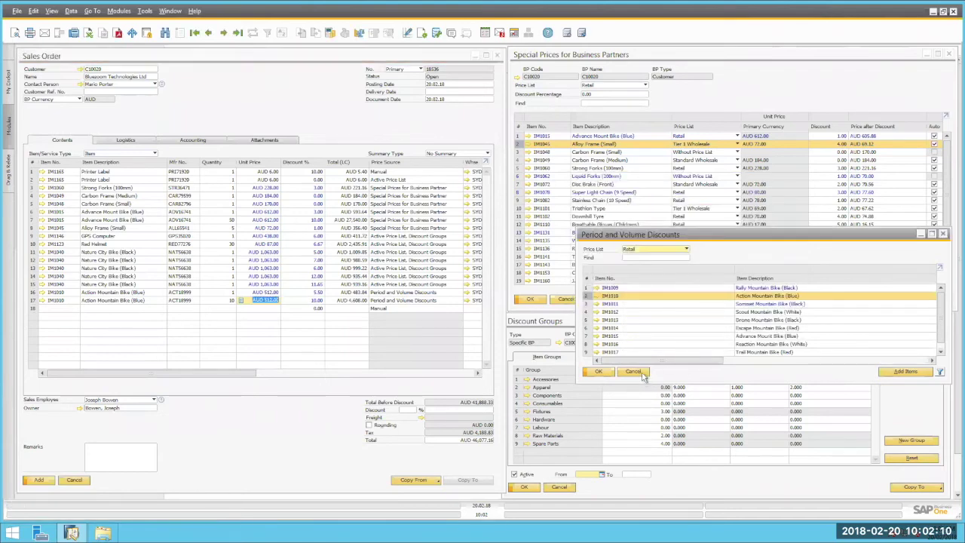
click(567, 300)
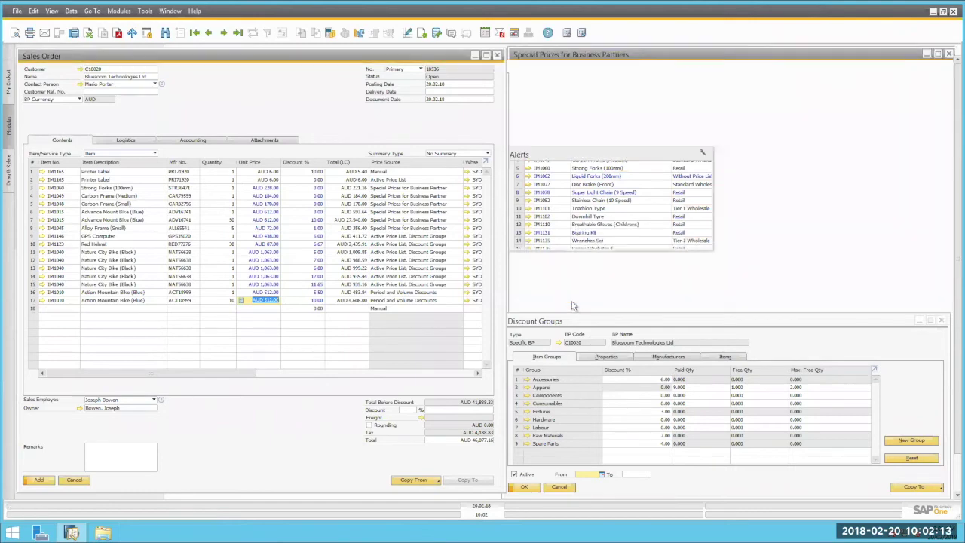
click(566, 491)
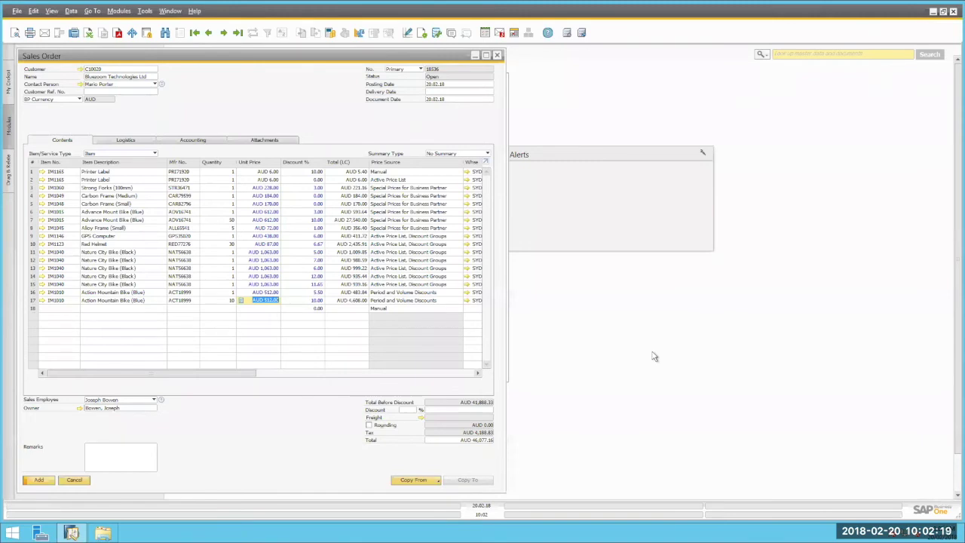
Open the Sales Blanket Agreement form, browse to Bluezoom Technologies Ltd's BMX Bikes Contract 2018, and maximise the window
click(118, 12)
mouse_move(108, 61)
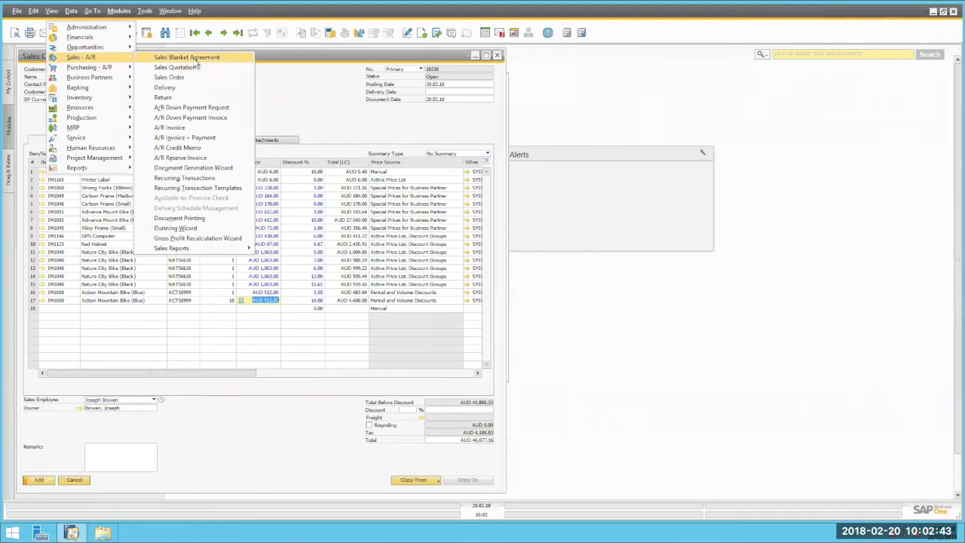
click(195, 65)
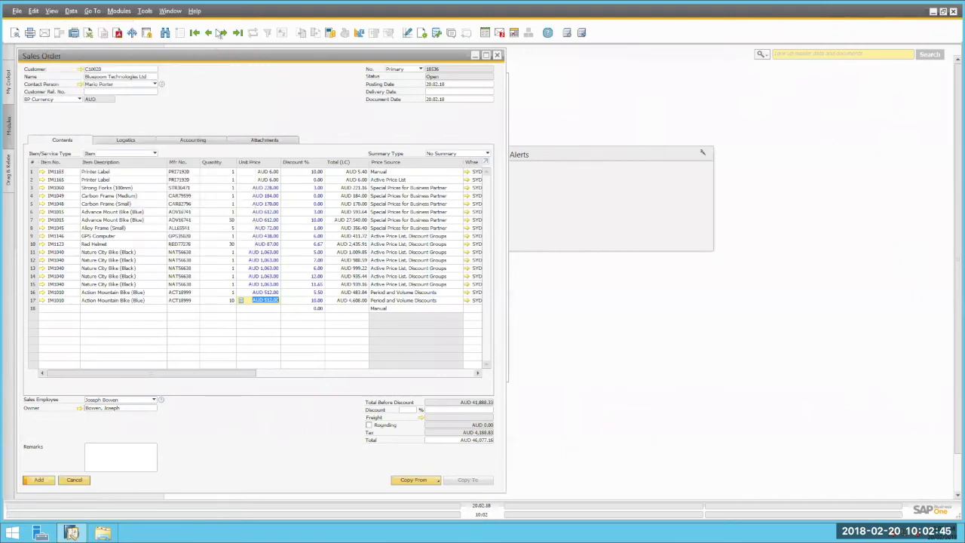
click(209, 35)
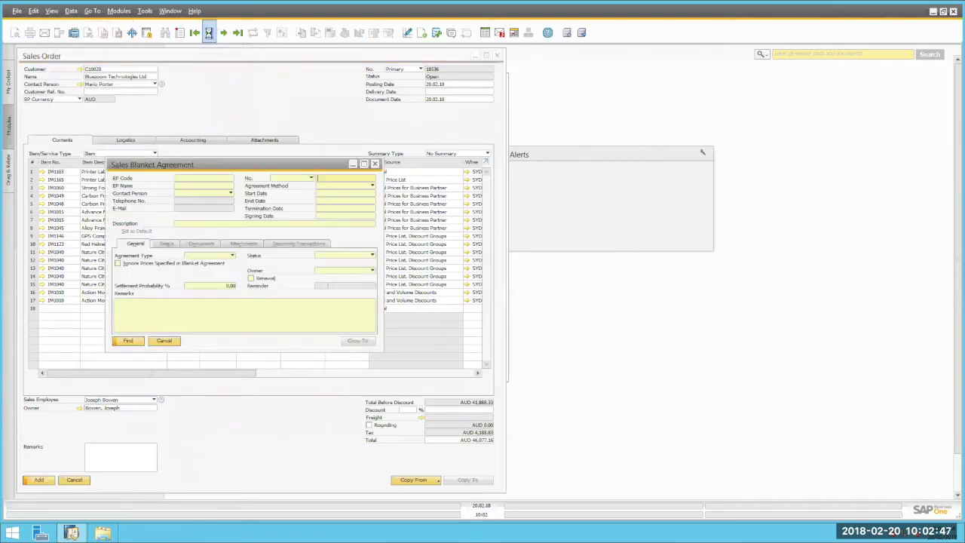
click(210, 34)
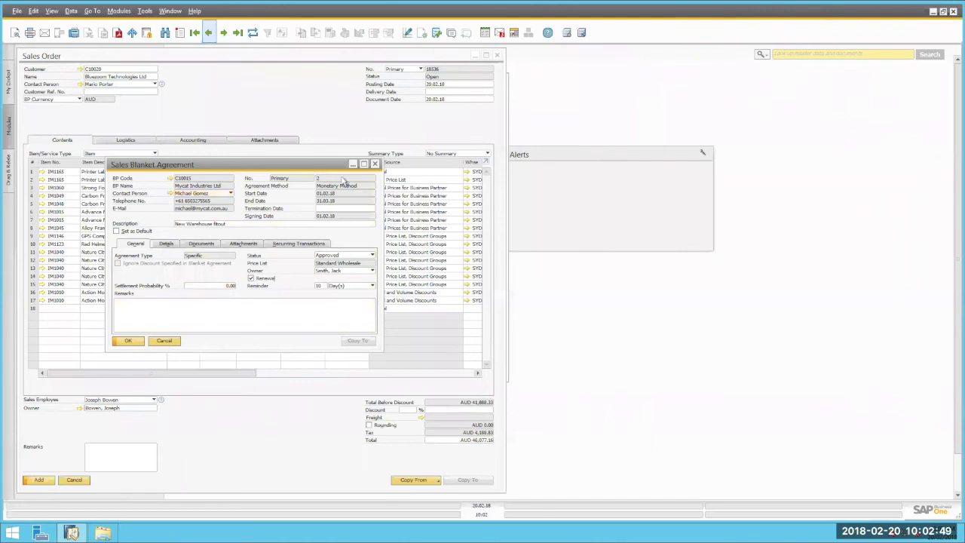
click(364, 164)
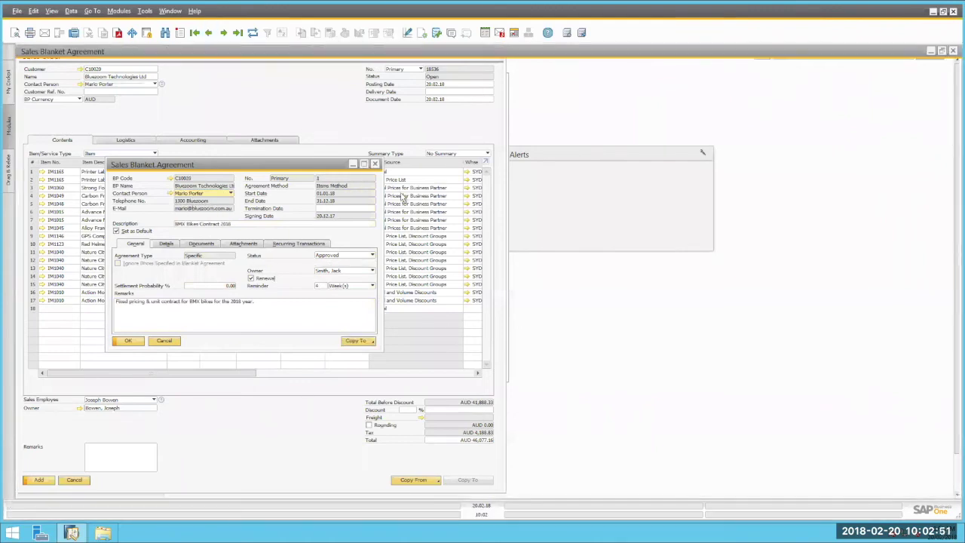
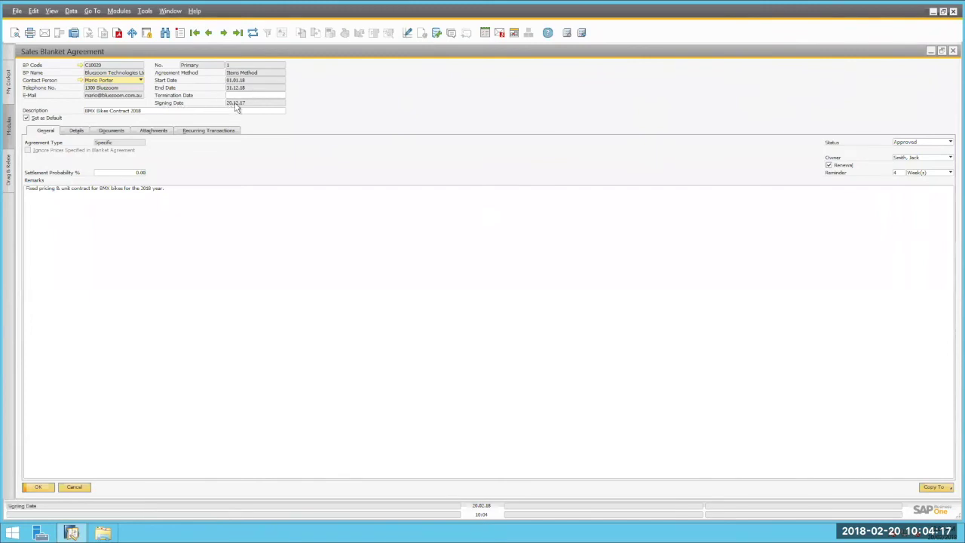
Review the BMX Bikes Contract 2018's description, remarks, item details, linked documents, attachments and recurring transactions, and return to its general data
click(176, 113)
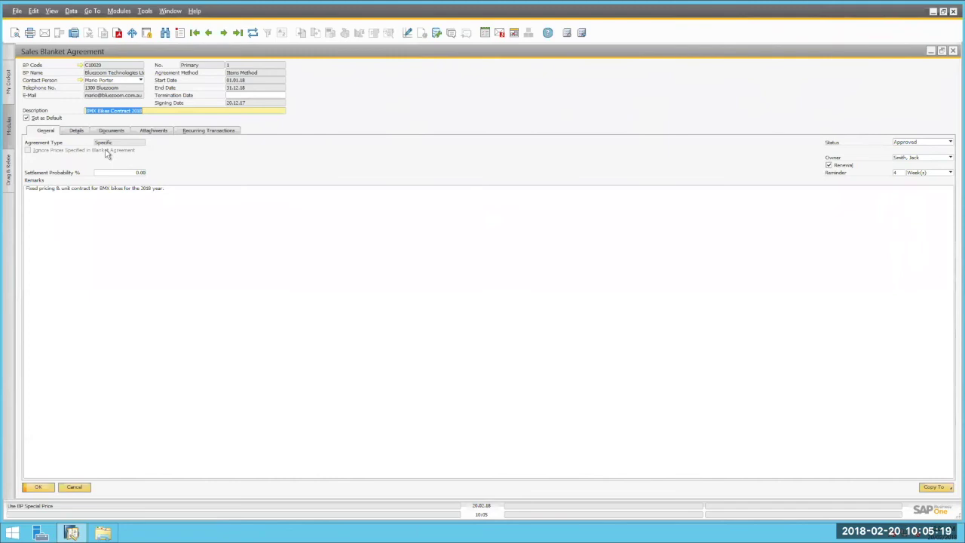
click(328, 267)
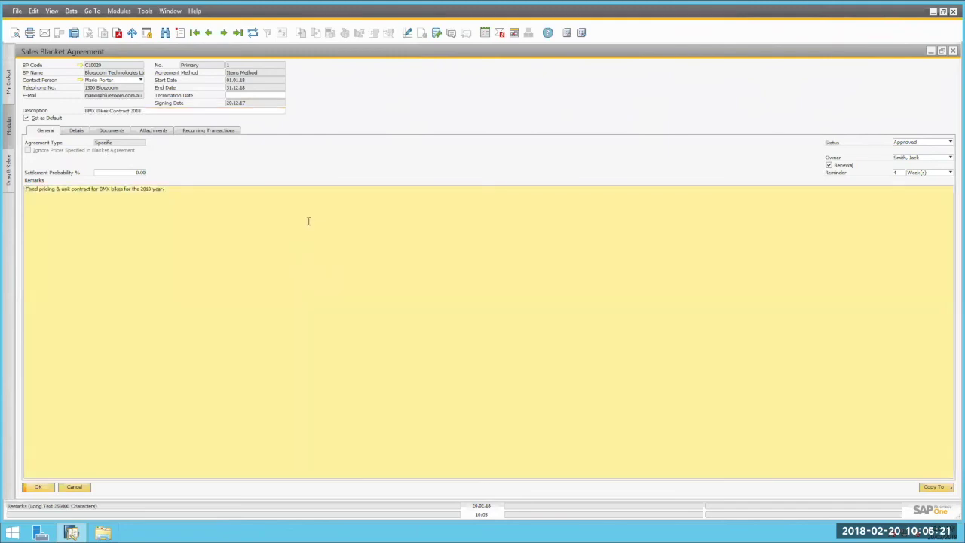
click(288, 202)
click(77, 131)
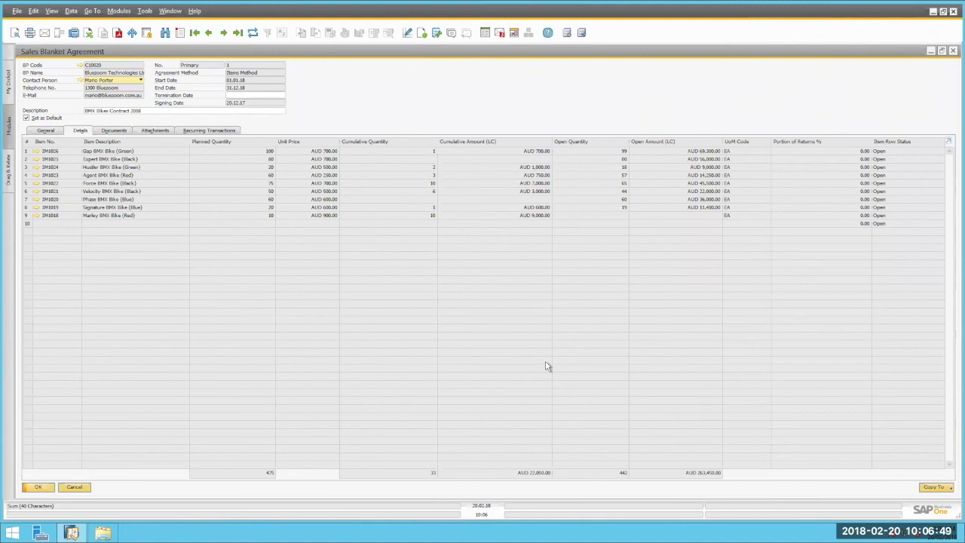
click(115, 132)
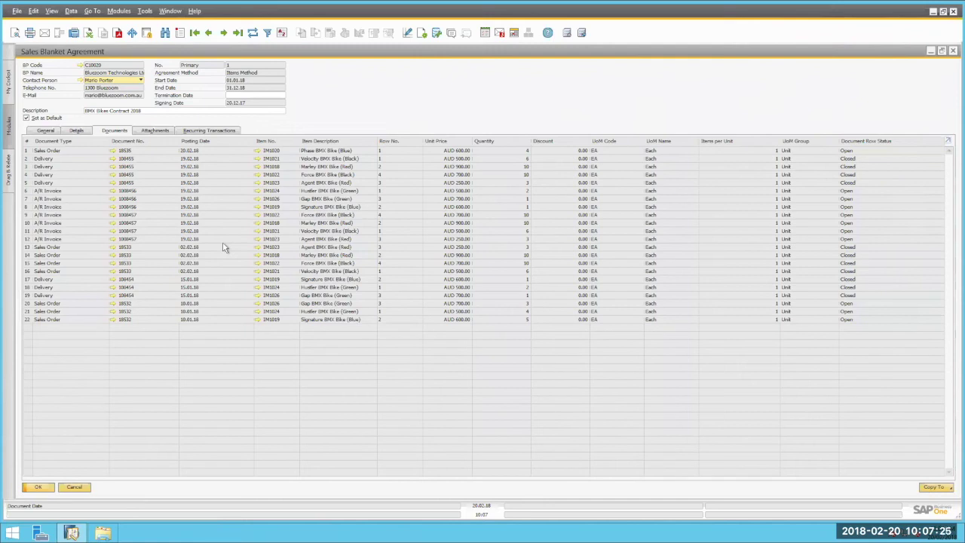
click(167, 131)
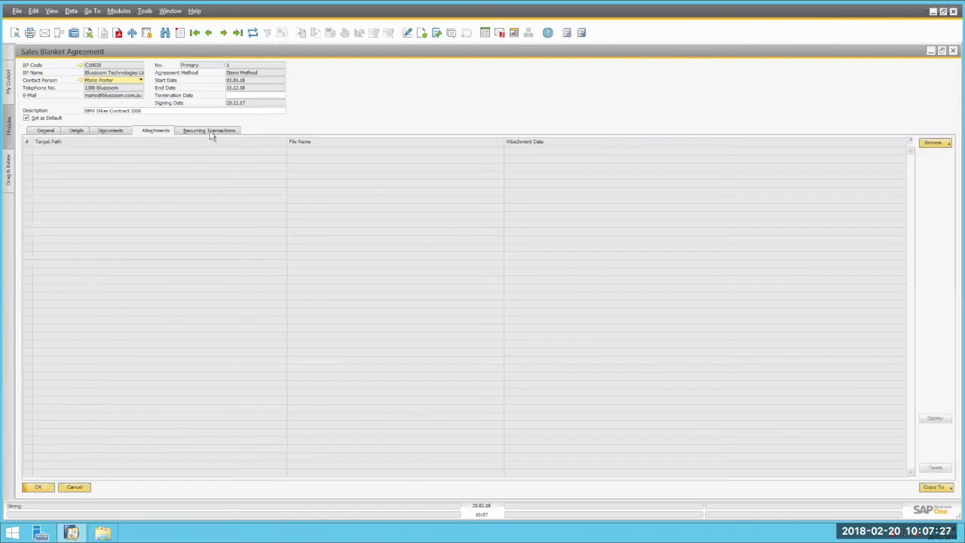
click(235, 129)
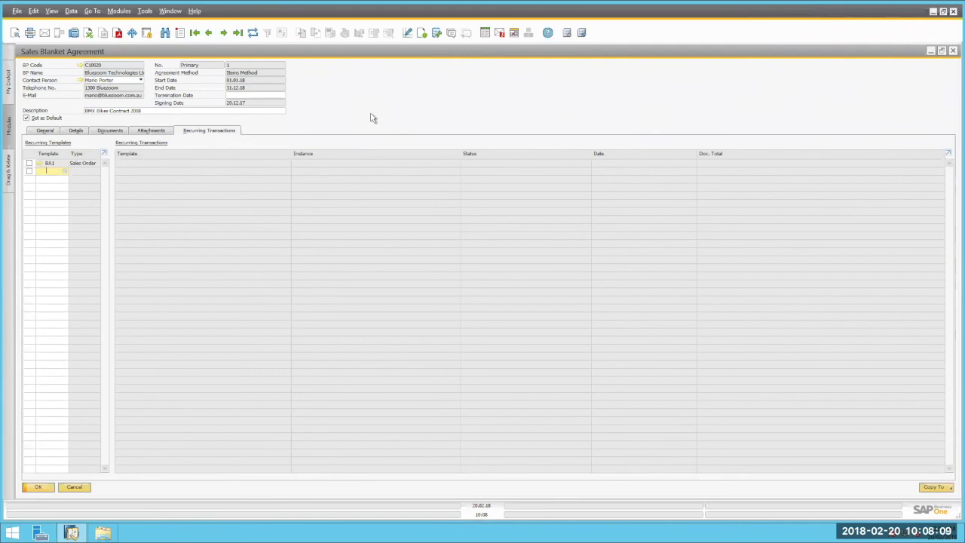
click(47, 130)
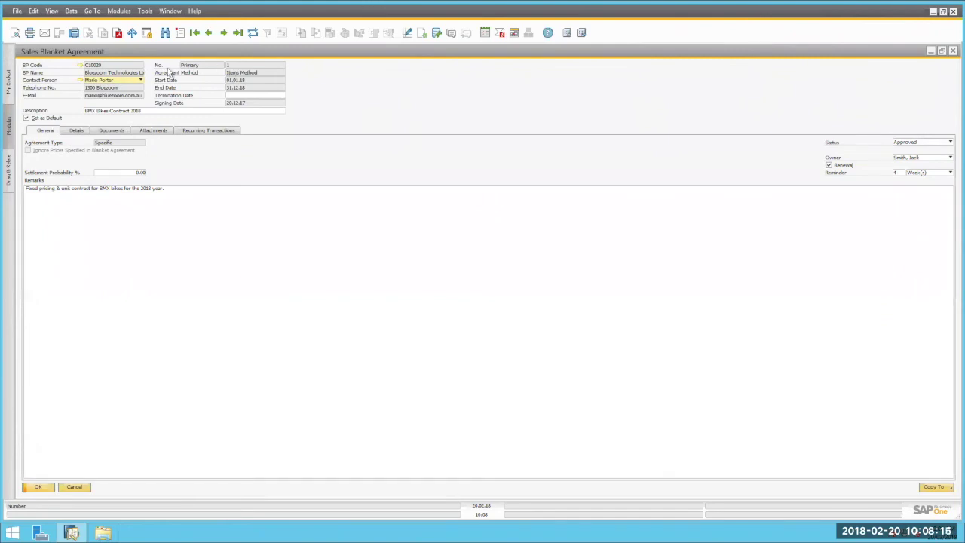
Minimise the agreement, add Force BMX Bike (Black) as the eighteenth order line, and maximise the sales order to check its blanket agreement number
click(930, 51)
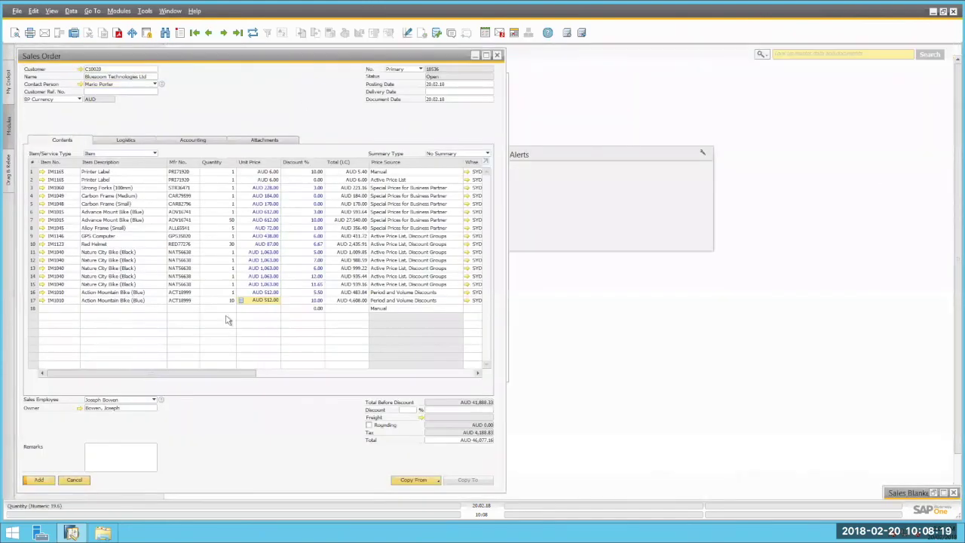
click(102, 309)
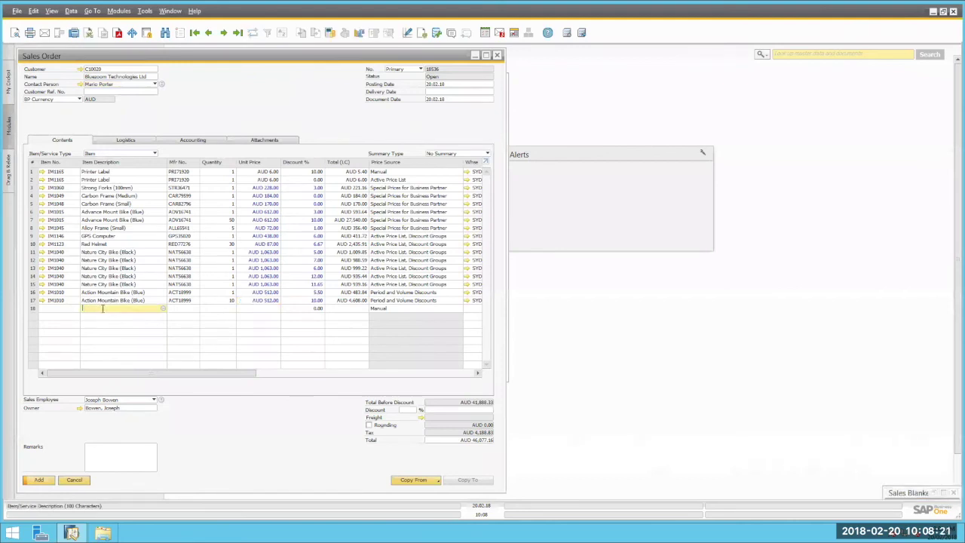
text(bmx)
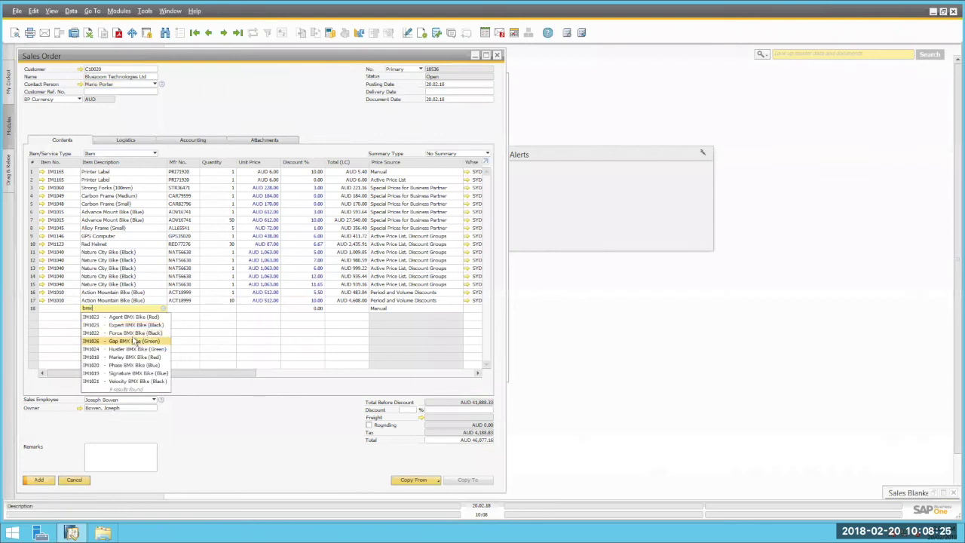
click(124, 334)
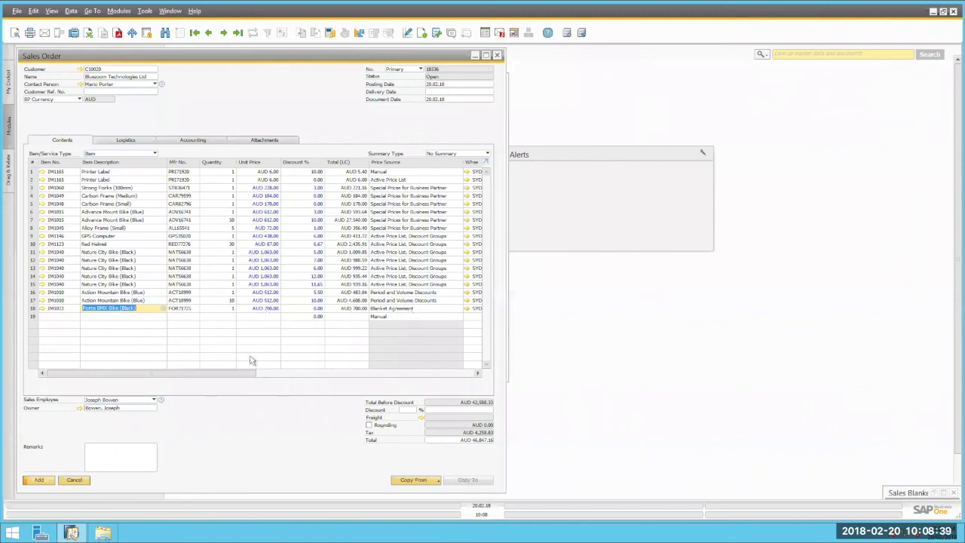
click(489, 57)
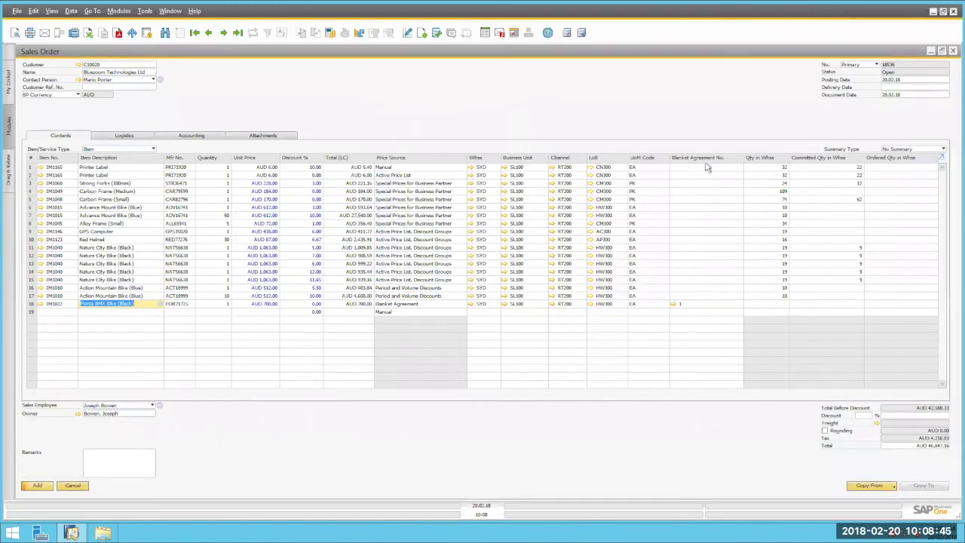
mouse_move(695, 305)
Add Marley BMX Bike (Red) with quantity 10 as the nineteenth order line
click(119, 314)
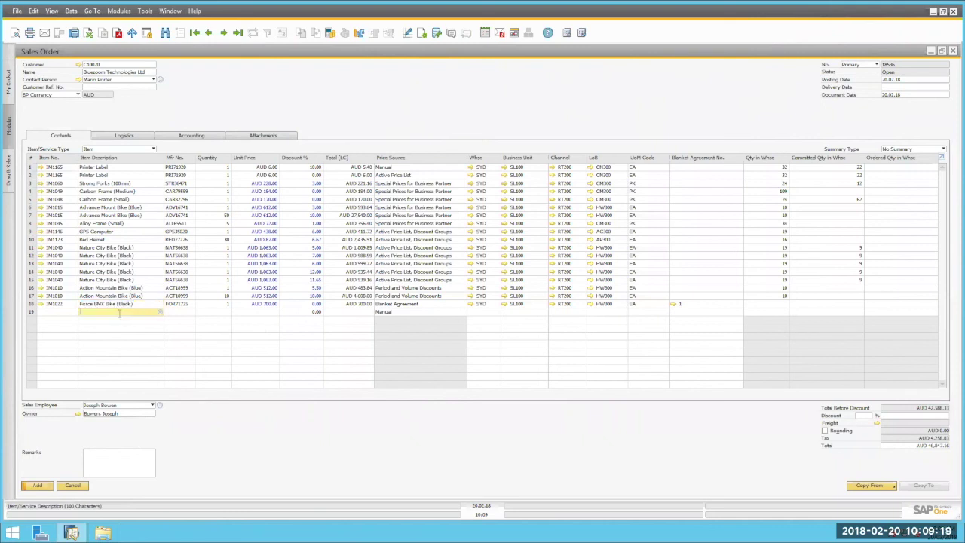
text(bmx)
key(Tab)
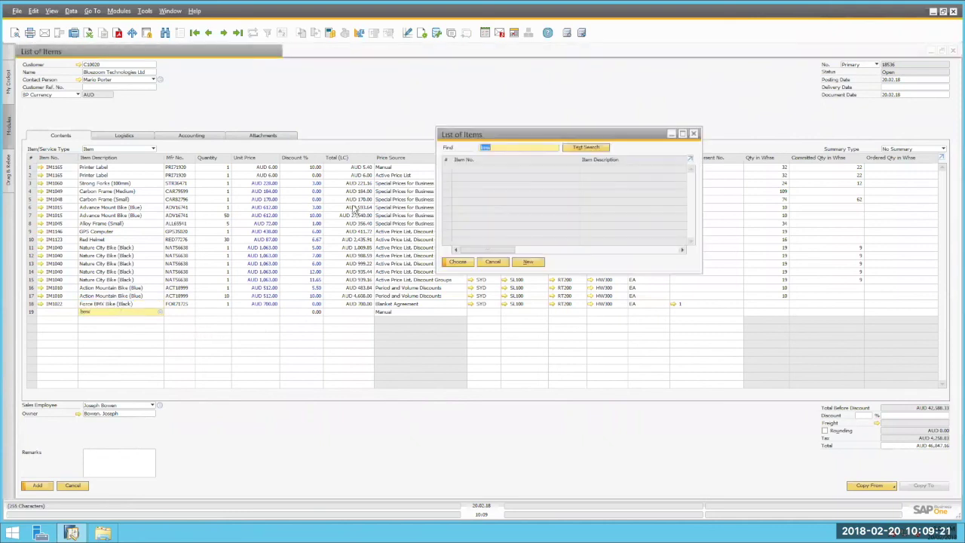
click(84, 486)
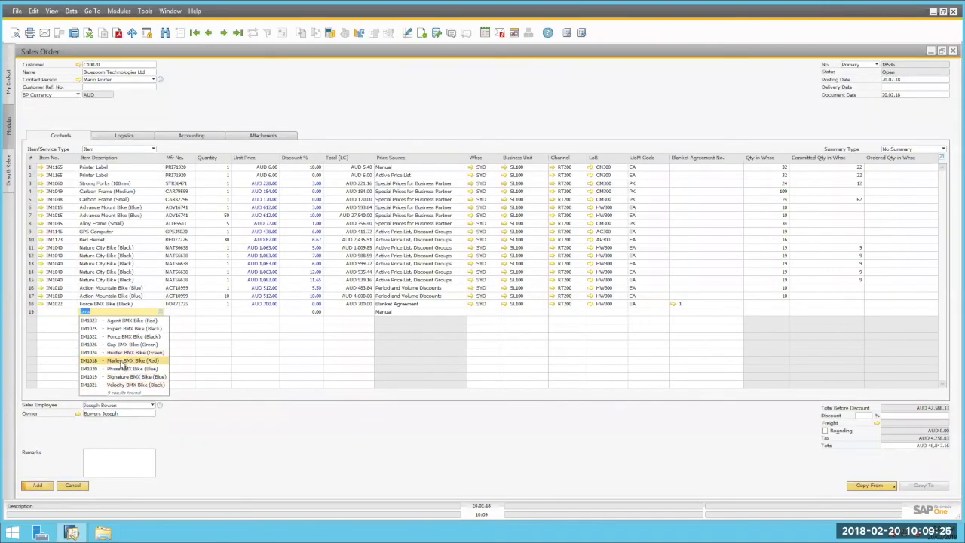
click(121, 361)
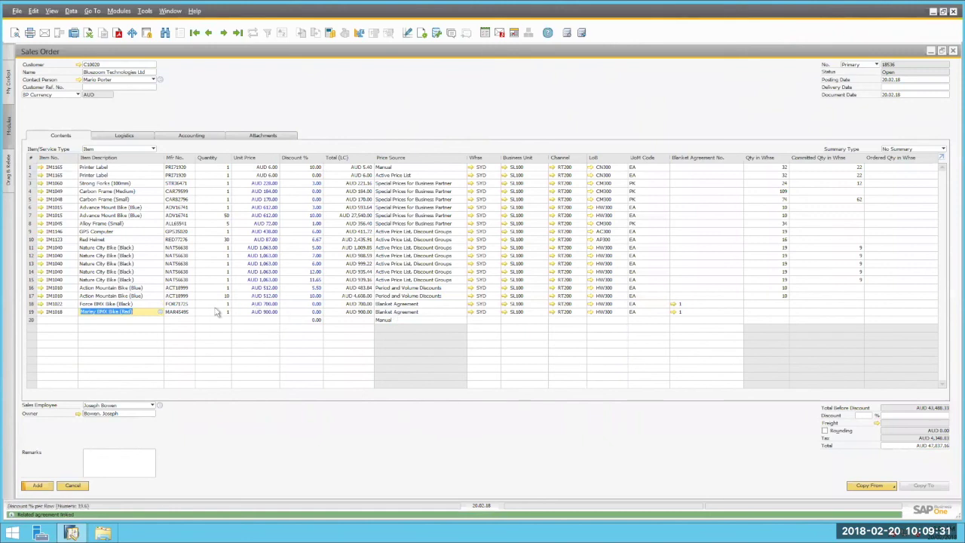
click(214, 312)
text(10)
key(Tab)
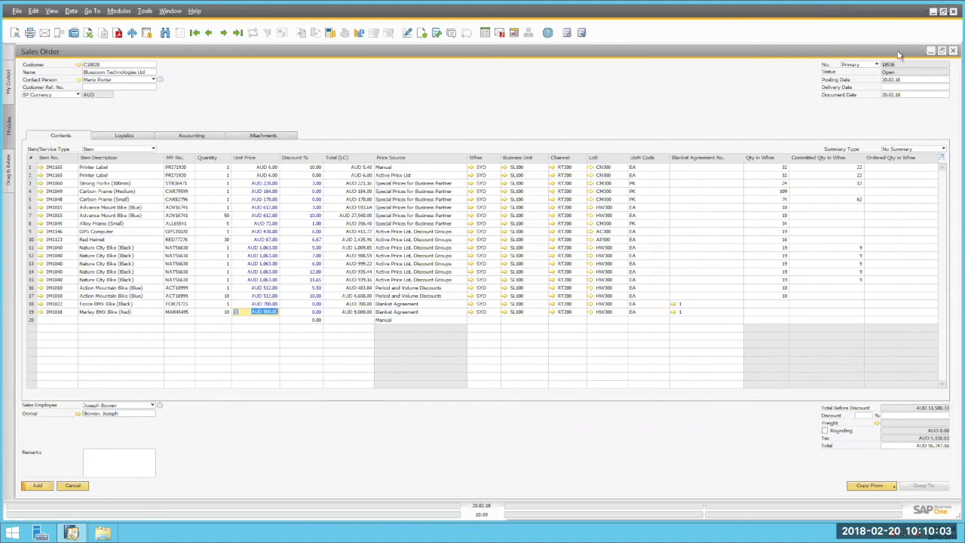
Minimise the sales order, browse the maximised blanket agreement form to Mycat Industries Ltd's New Warehouse fitout, and review its details, documents and general data
click(931, 51)
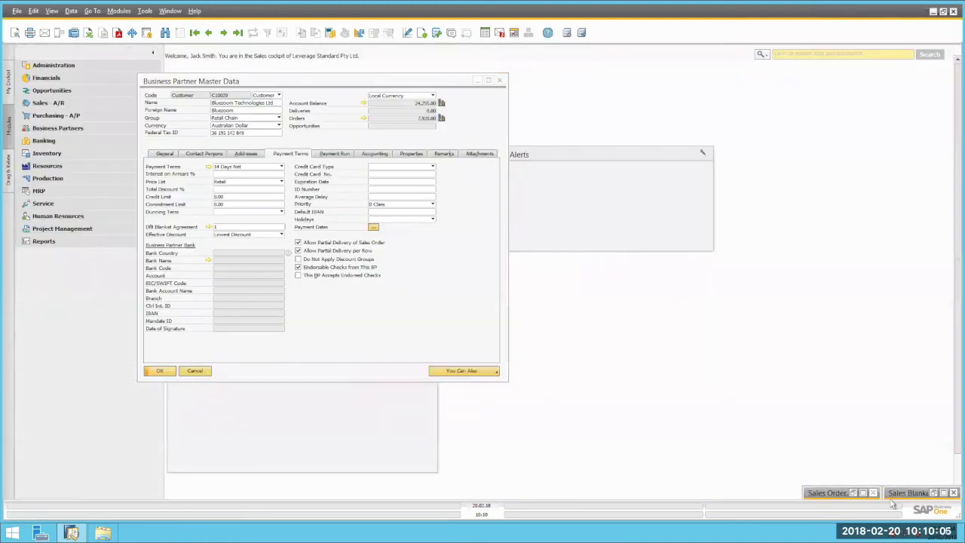
click(924, 496)
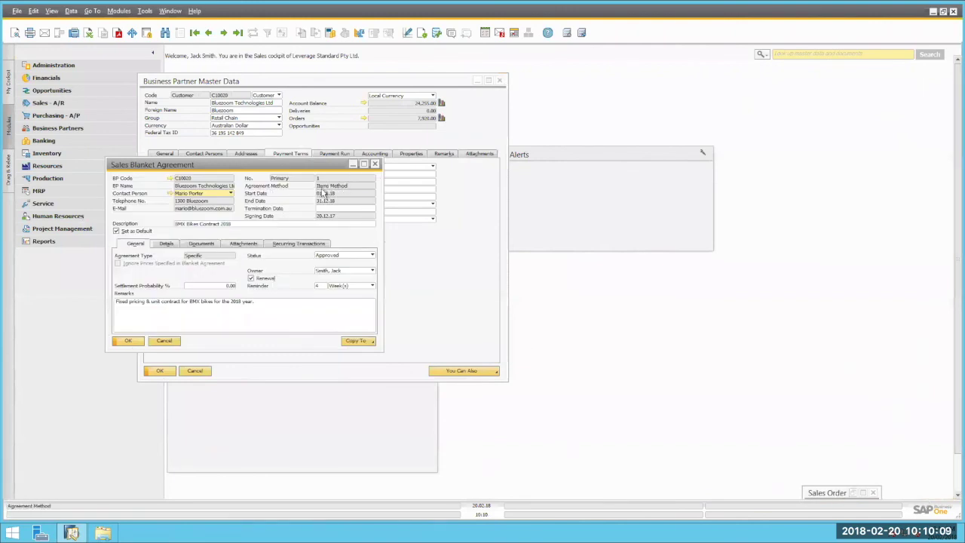
click(364, 163)
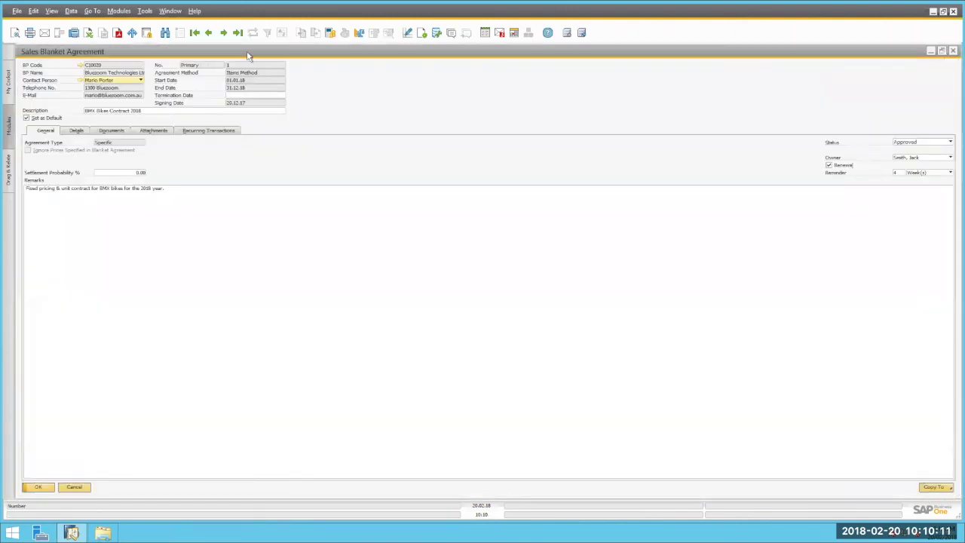
click(223, 32)
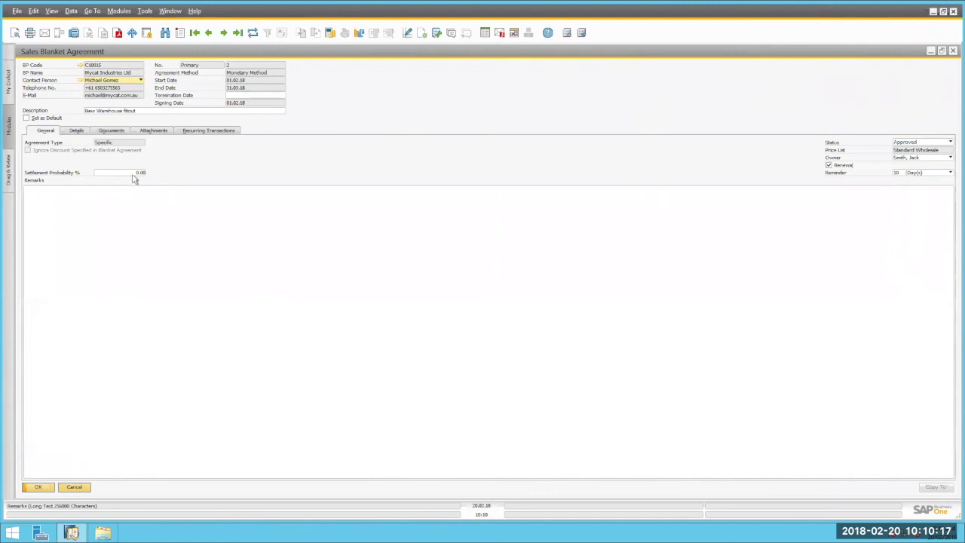
click(76, 130)
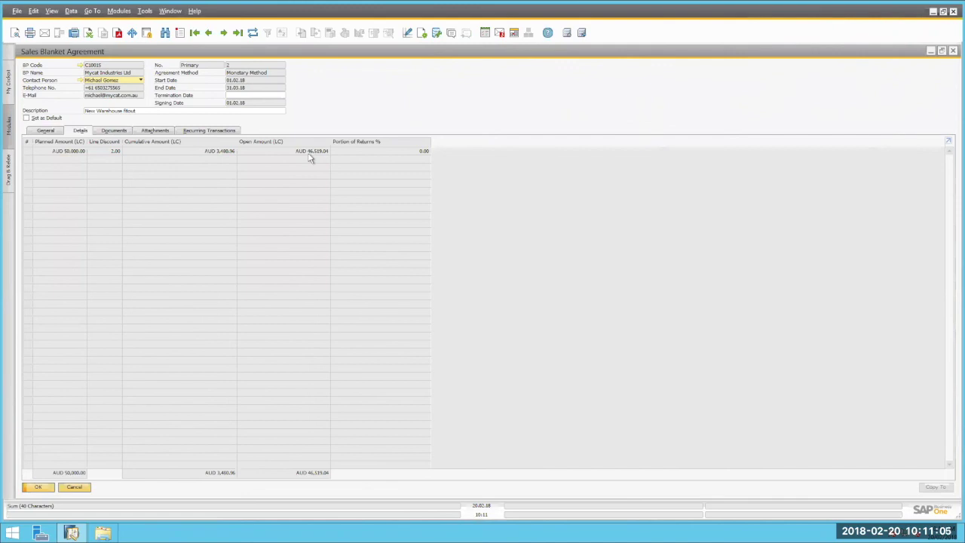
click(116, 131)
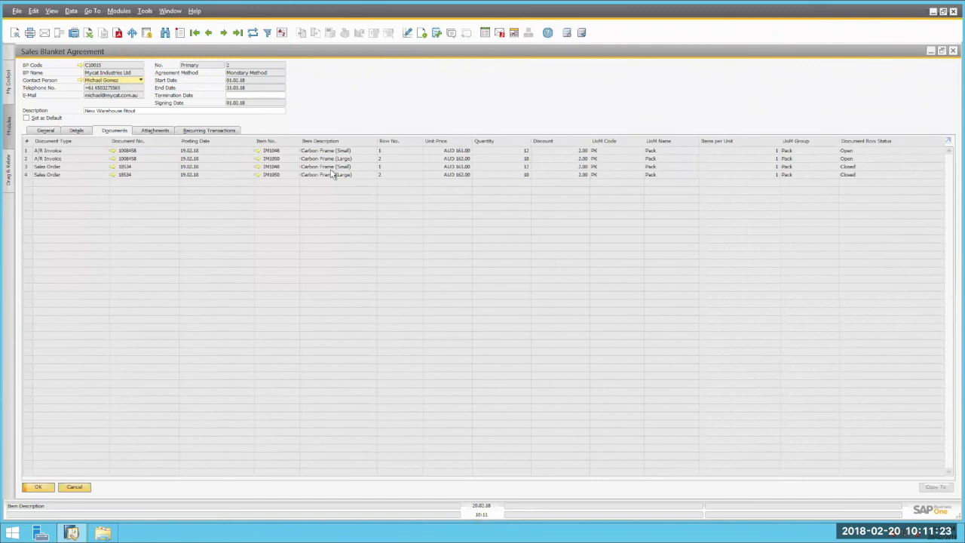
click(46, 131)
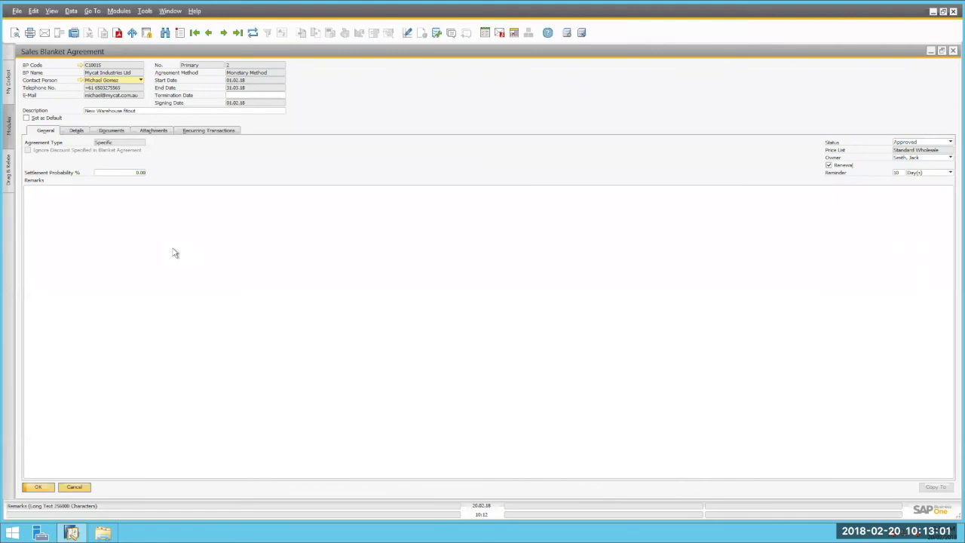
Switch from SAP Business One to the presentation showing the Item Price Determination slide
key(alt+Tab)
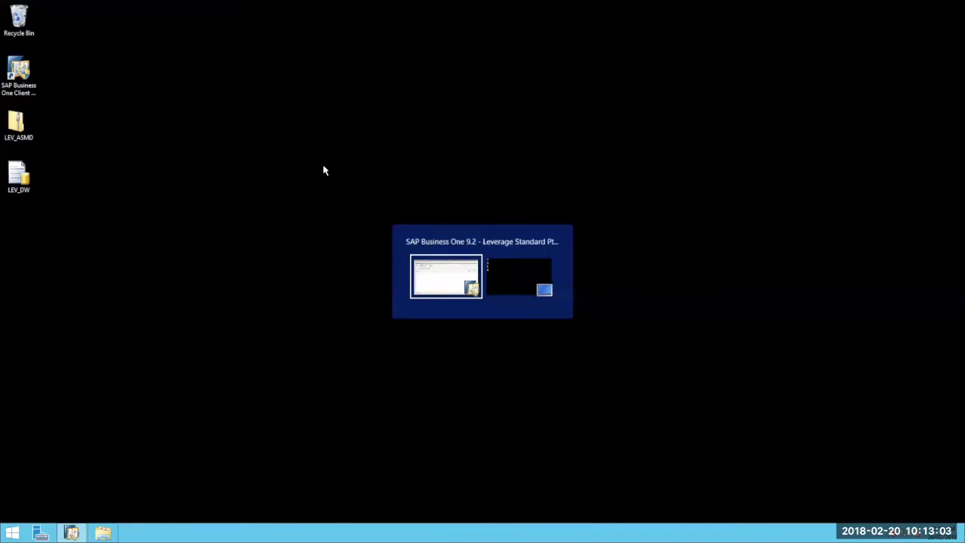
key(alt+Tab)
mouse_move(412, 3)
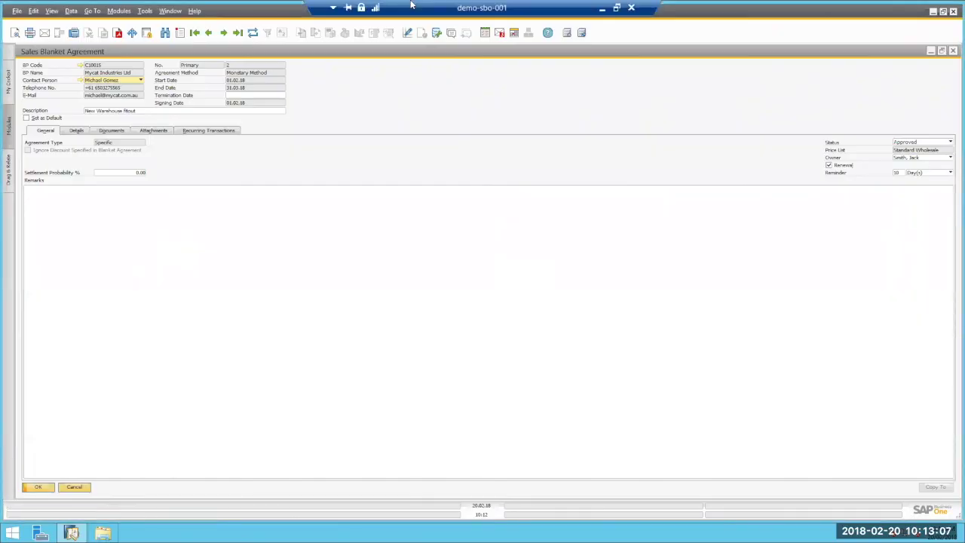
key(alt+Tab)
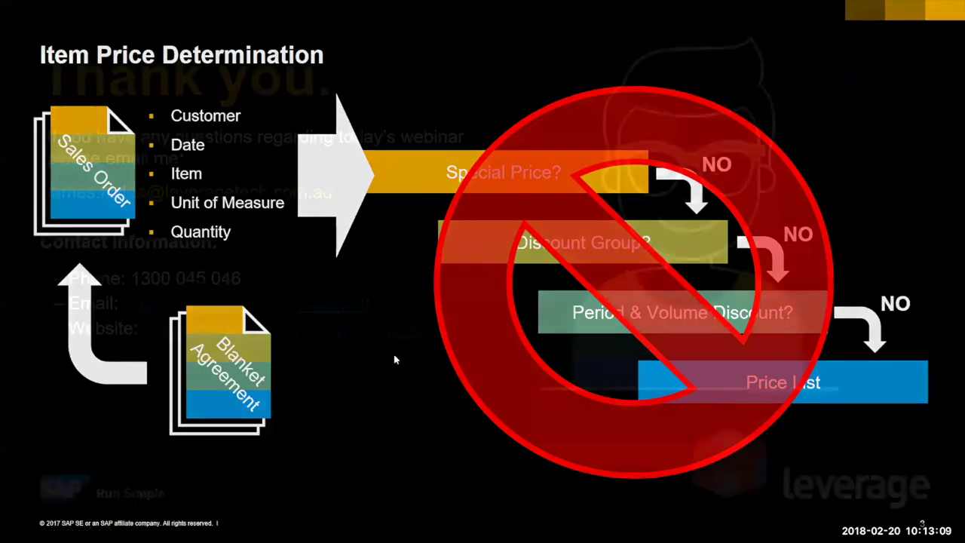